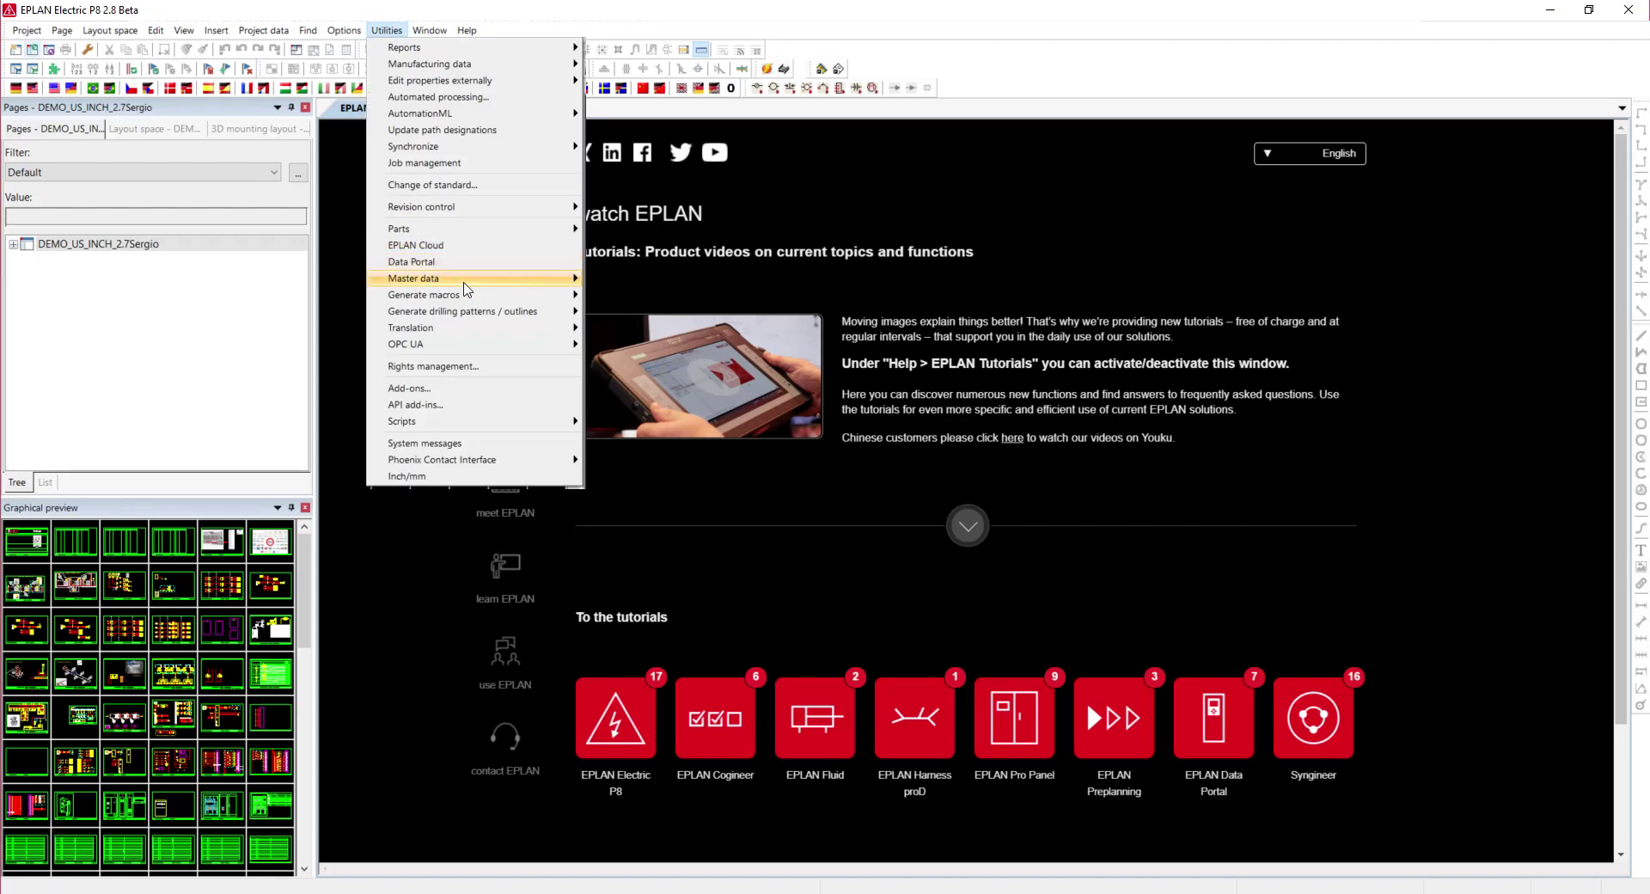
Step: Open the settings and display the Directories page under User > Management
mouse_move(464, 284)
mouse_move(599, 287)
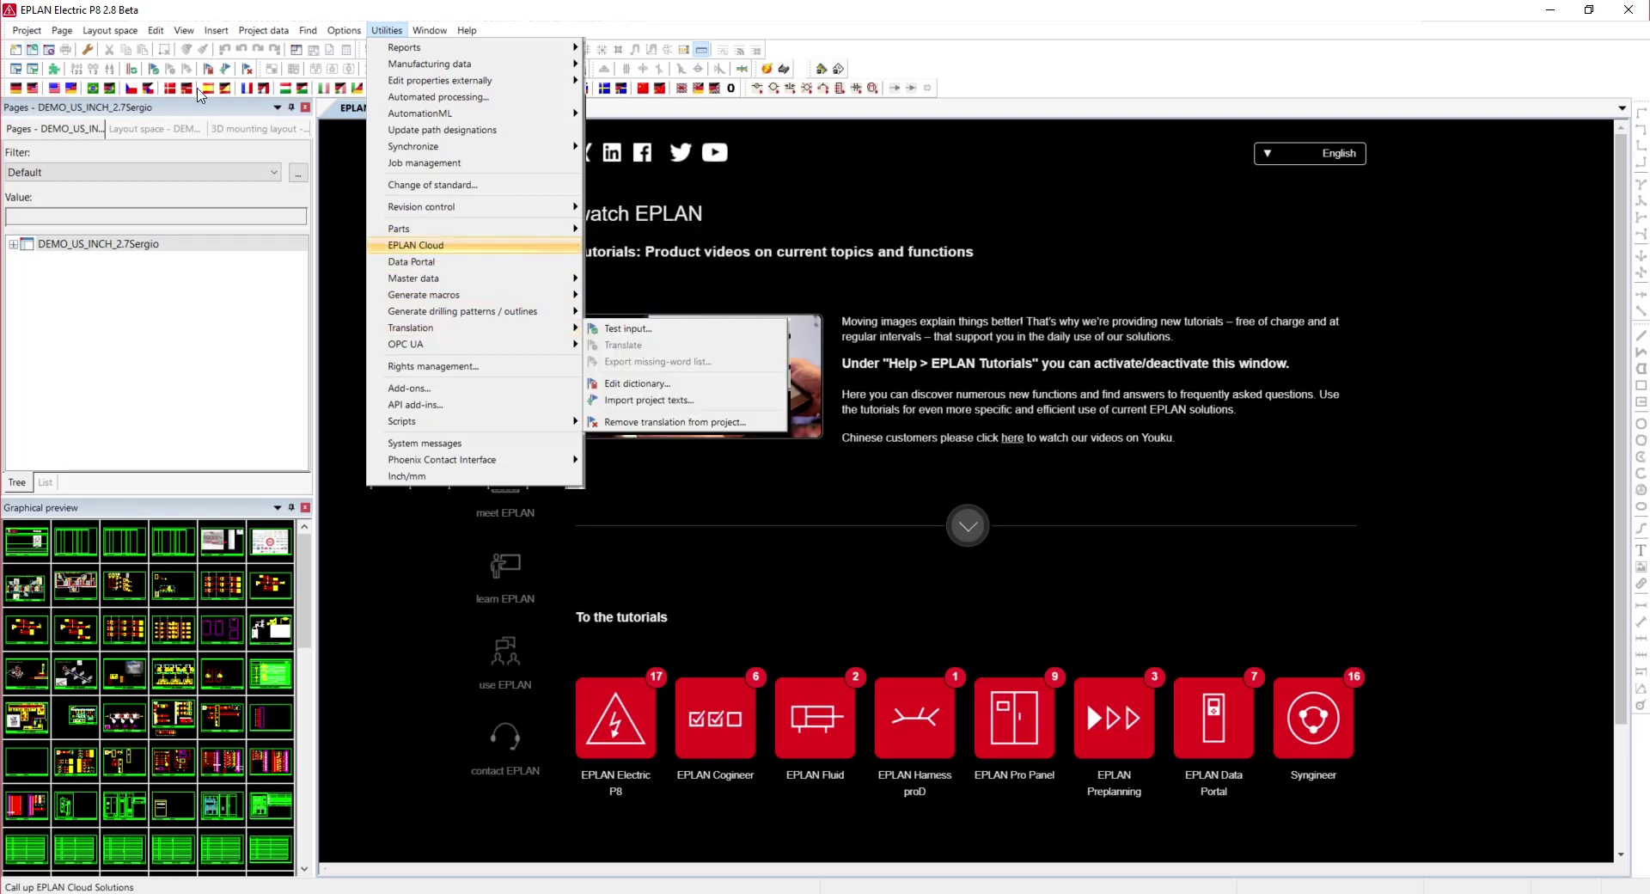
left_click(92, 53)
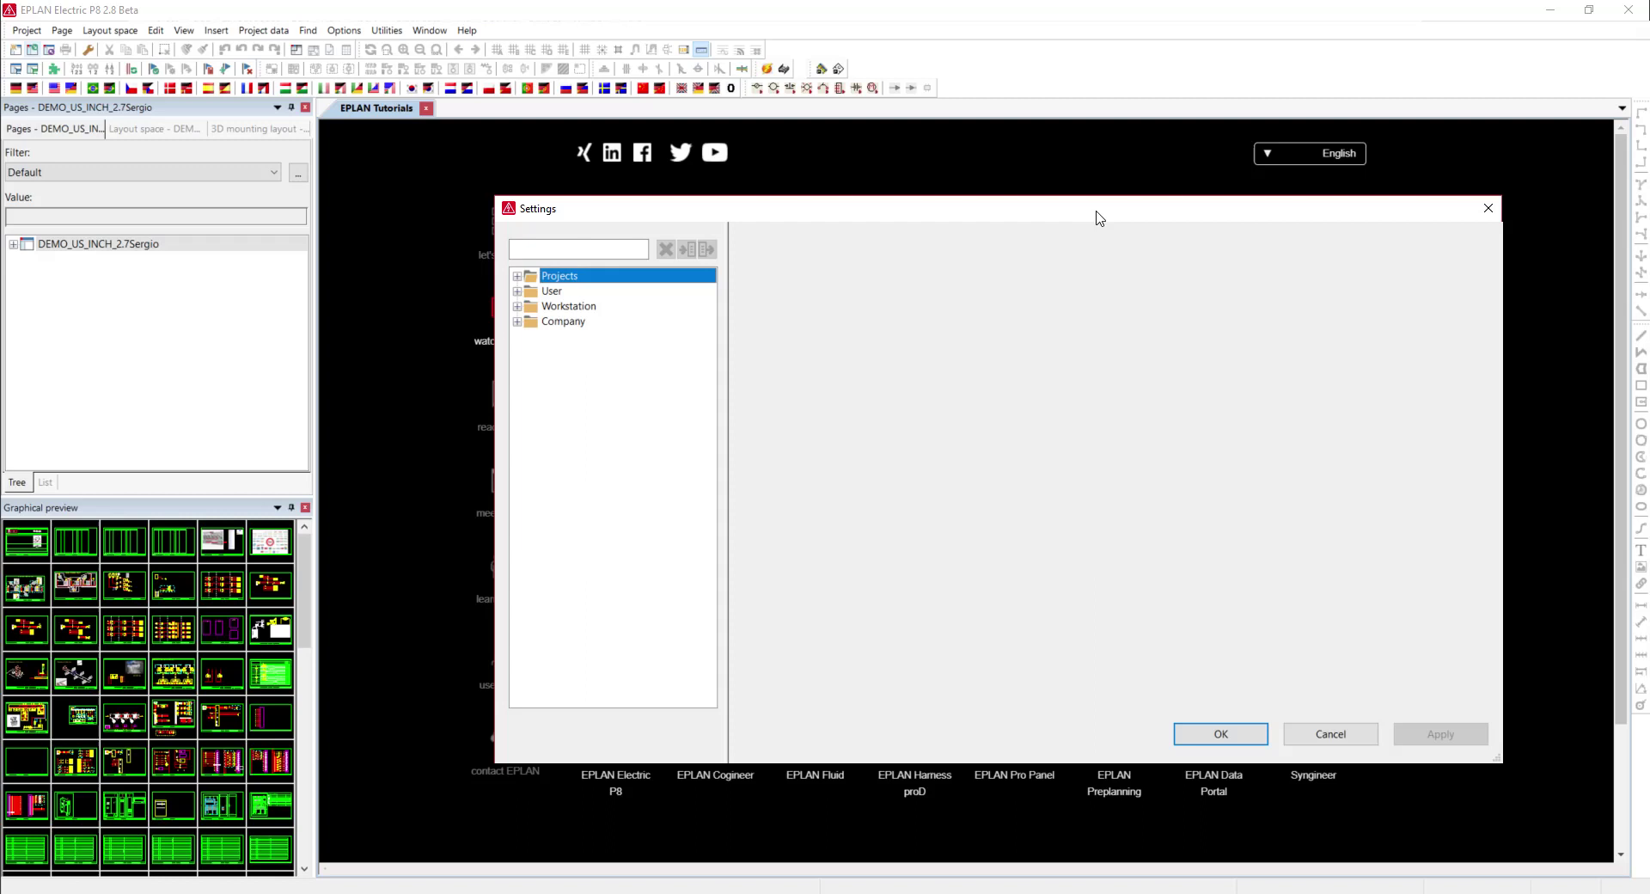
left_click_drag(1094, 217, 900, 203)
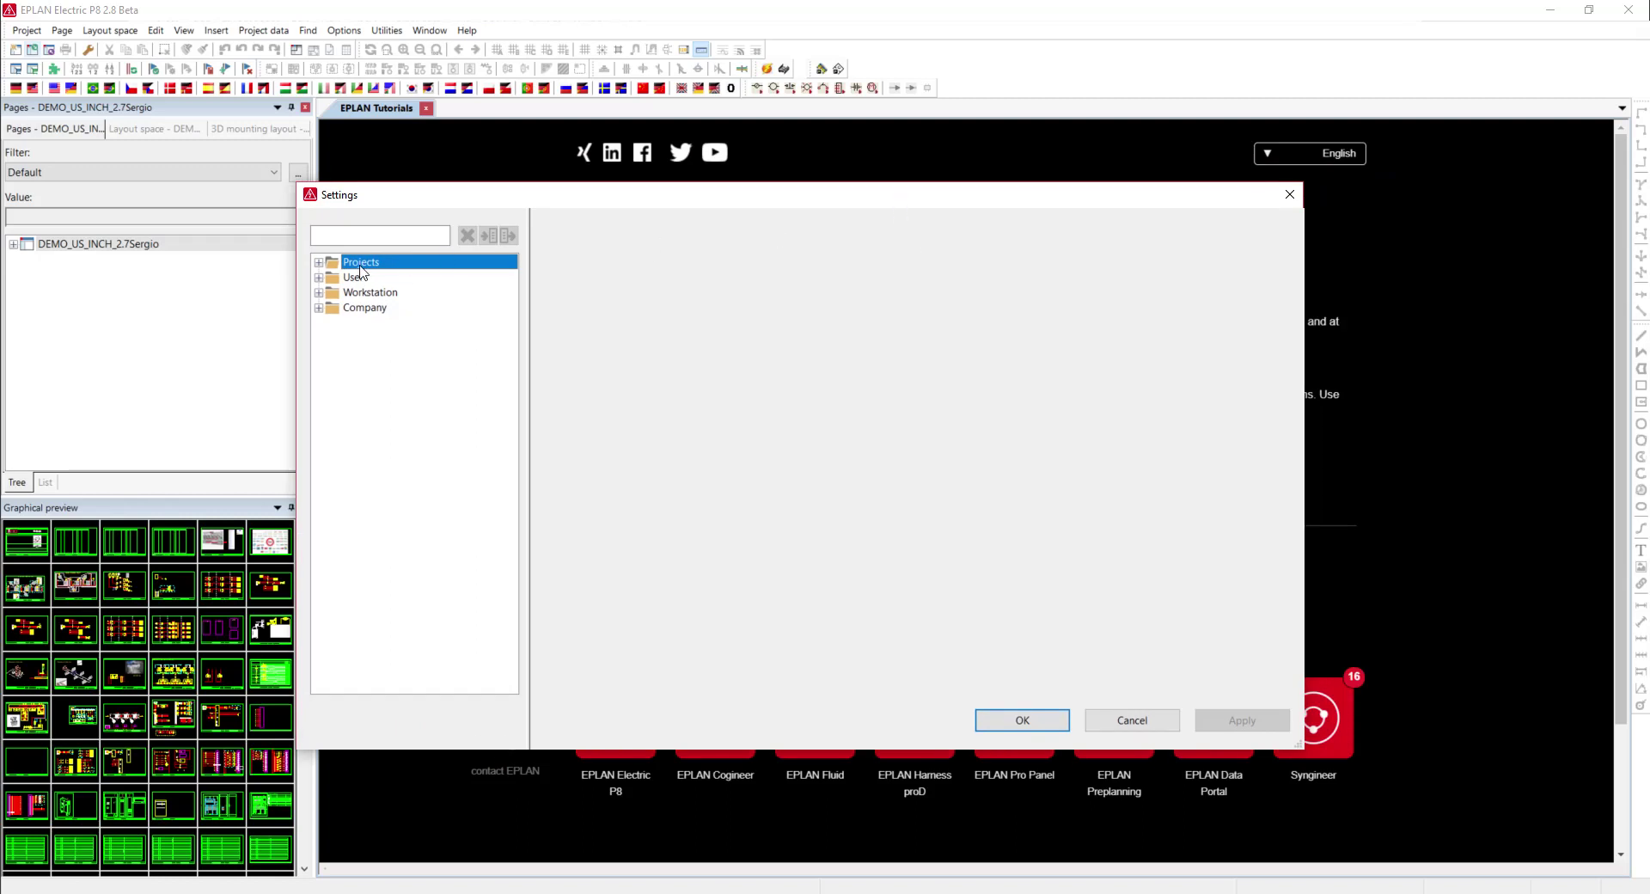
left_click(319, 263)
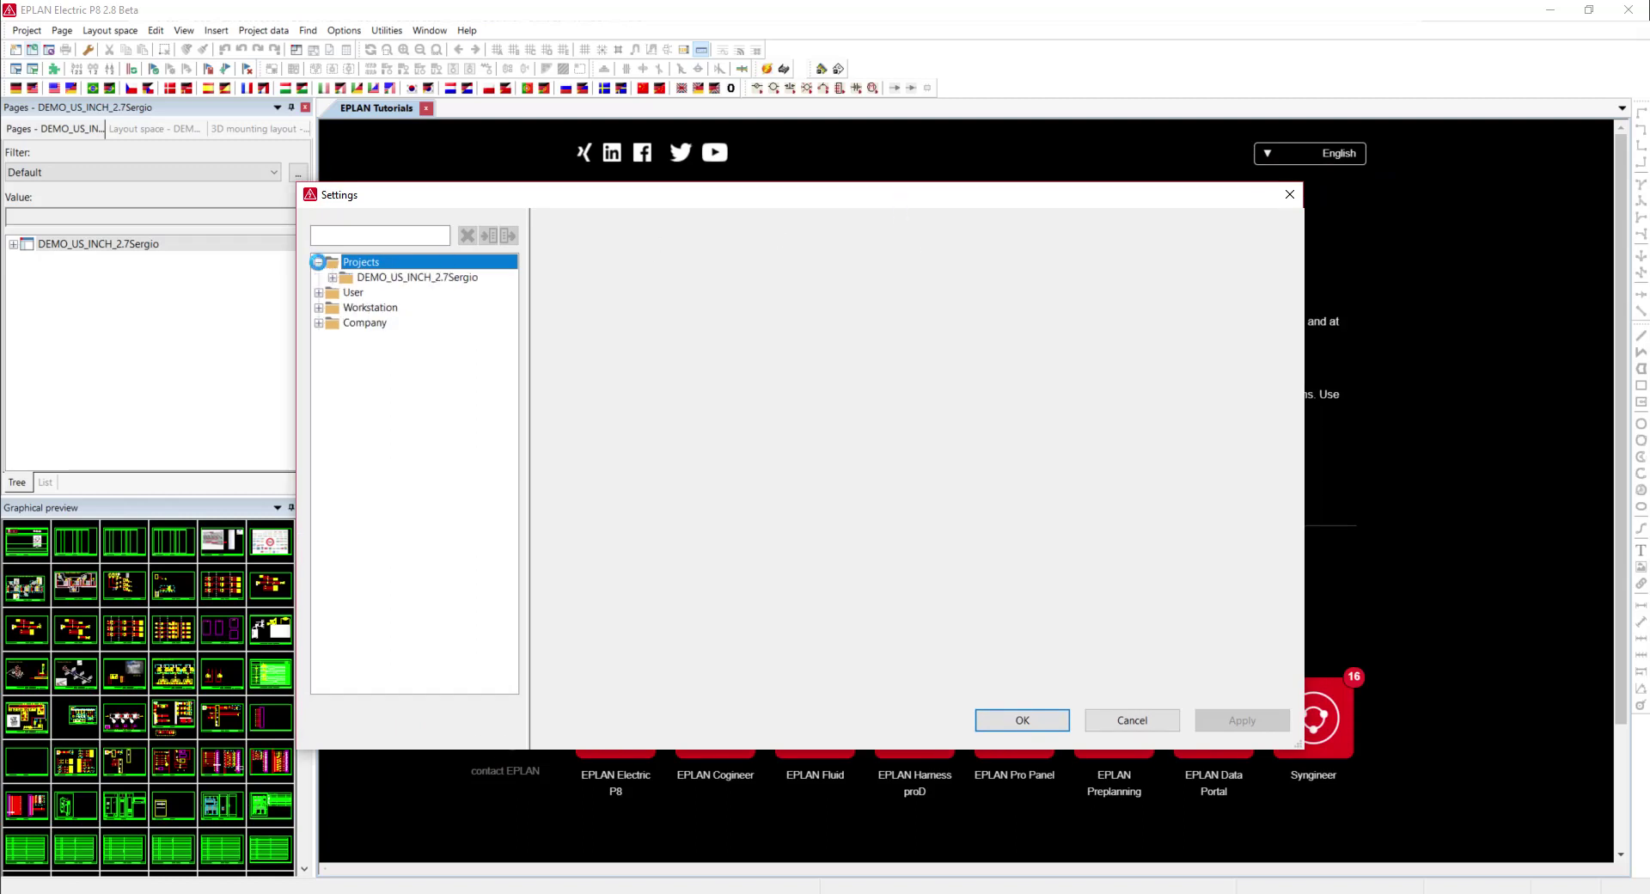
left_click(319, 263)
left_click(319, 278)
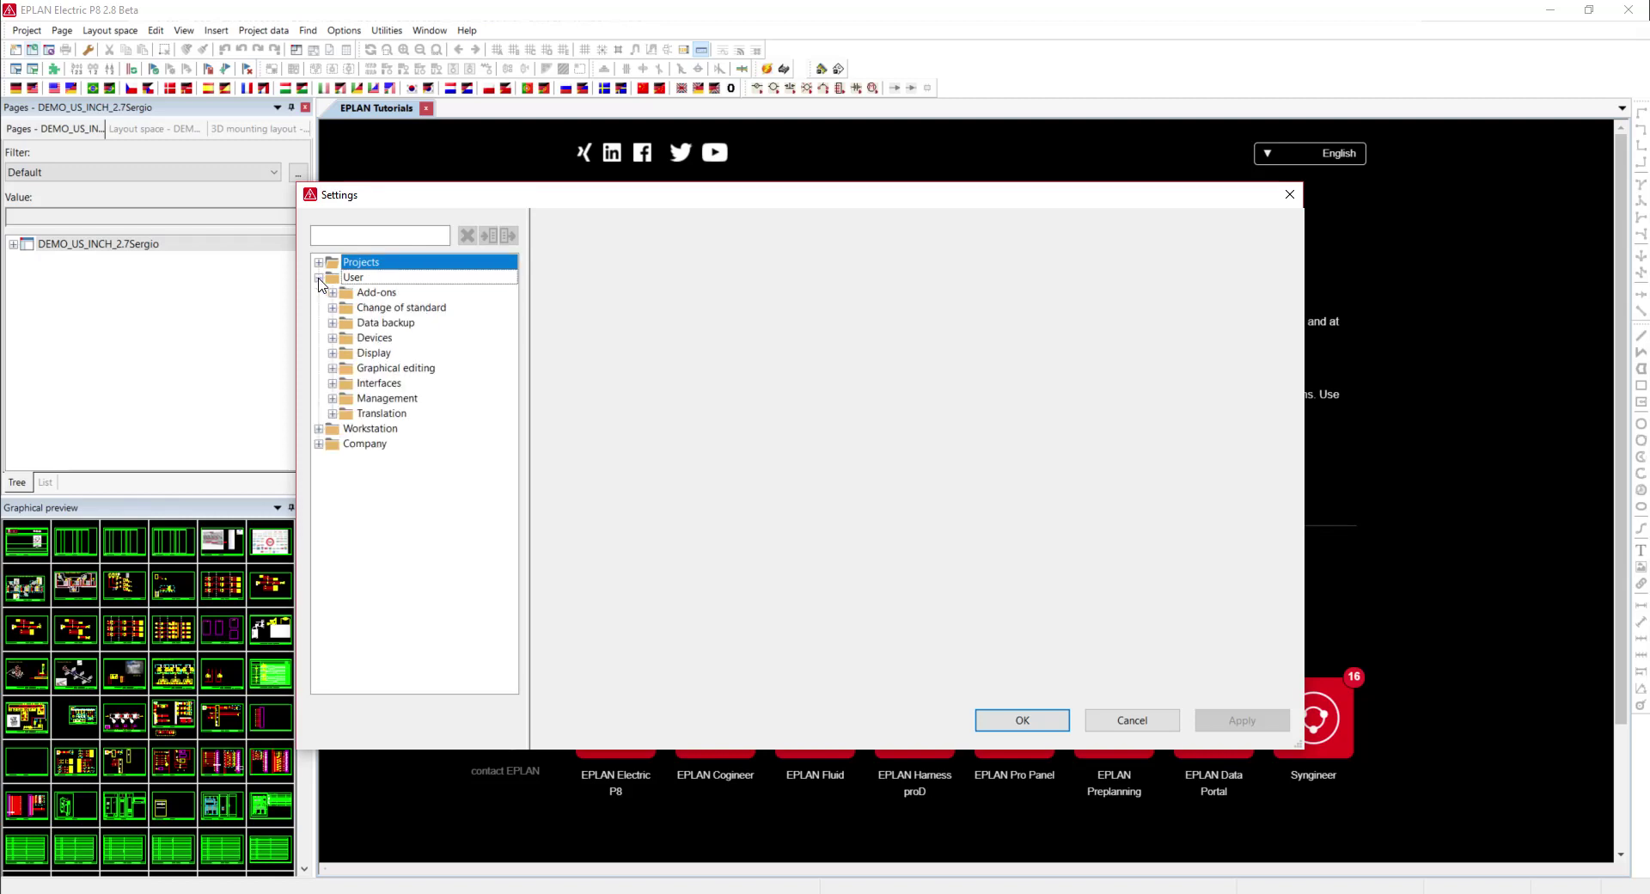
left_click(333, 399)
left_click(352, 277)
left_click(397, 414)
left_click(396, 428)
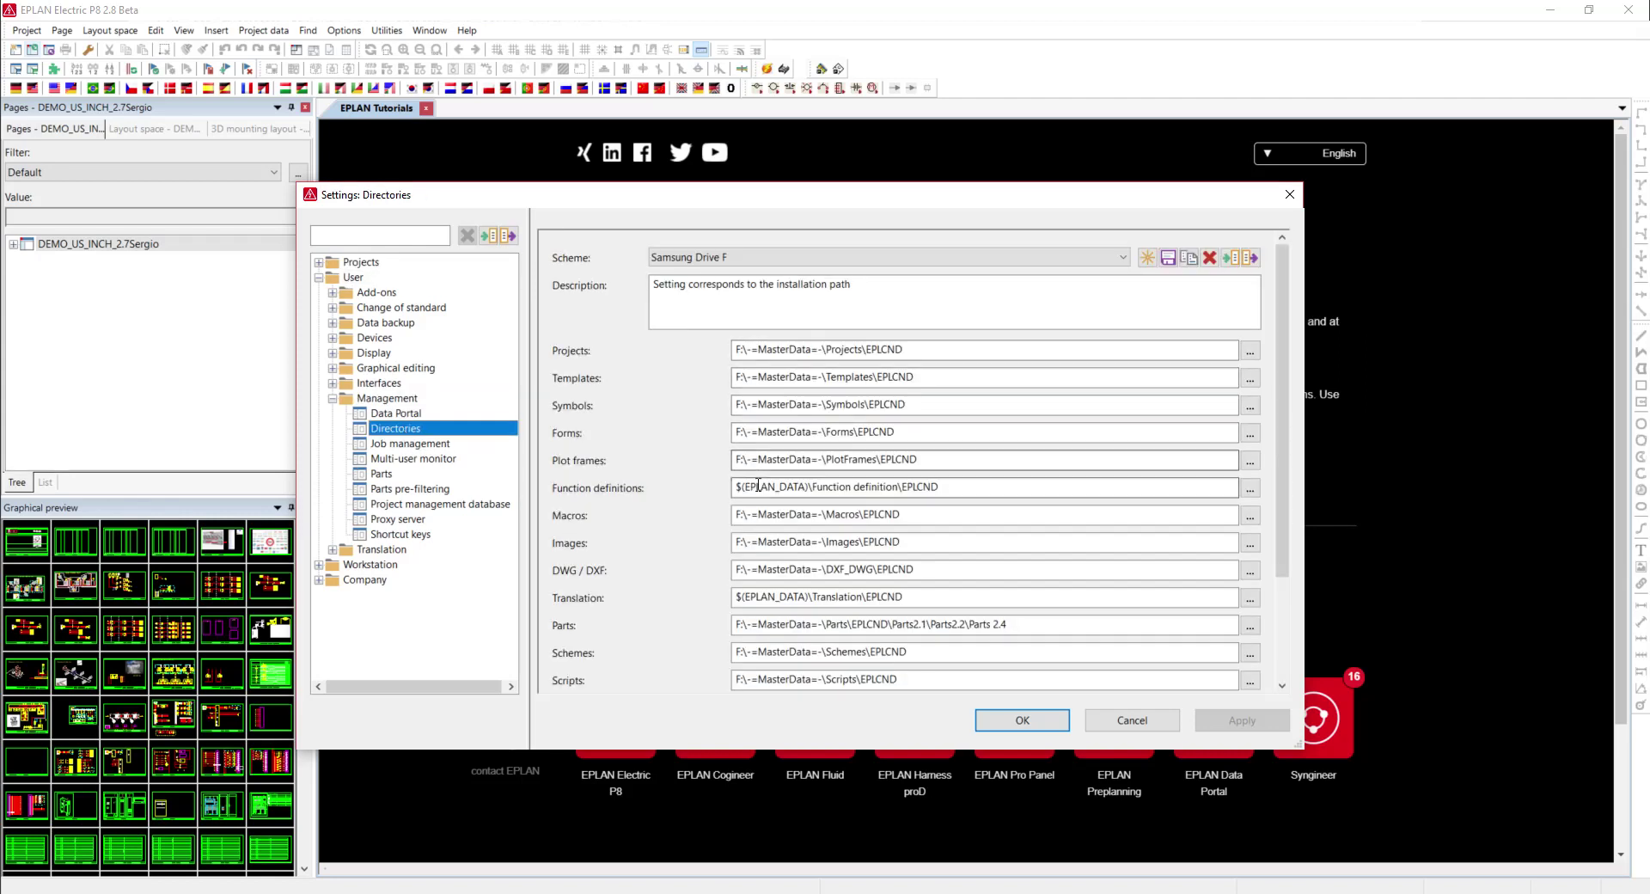
Step: Review the master data directory paths of the Samsung Drive F scheme and leave the settings without changes
mouse_move(1282, 384)
left_mouse_down()
mouse_move(1296, 509)
mouse_move(1293, 366)
left_mouse_up()
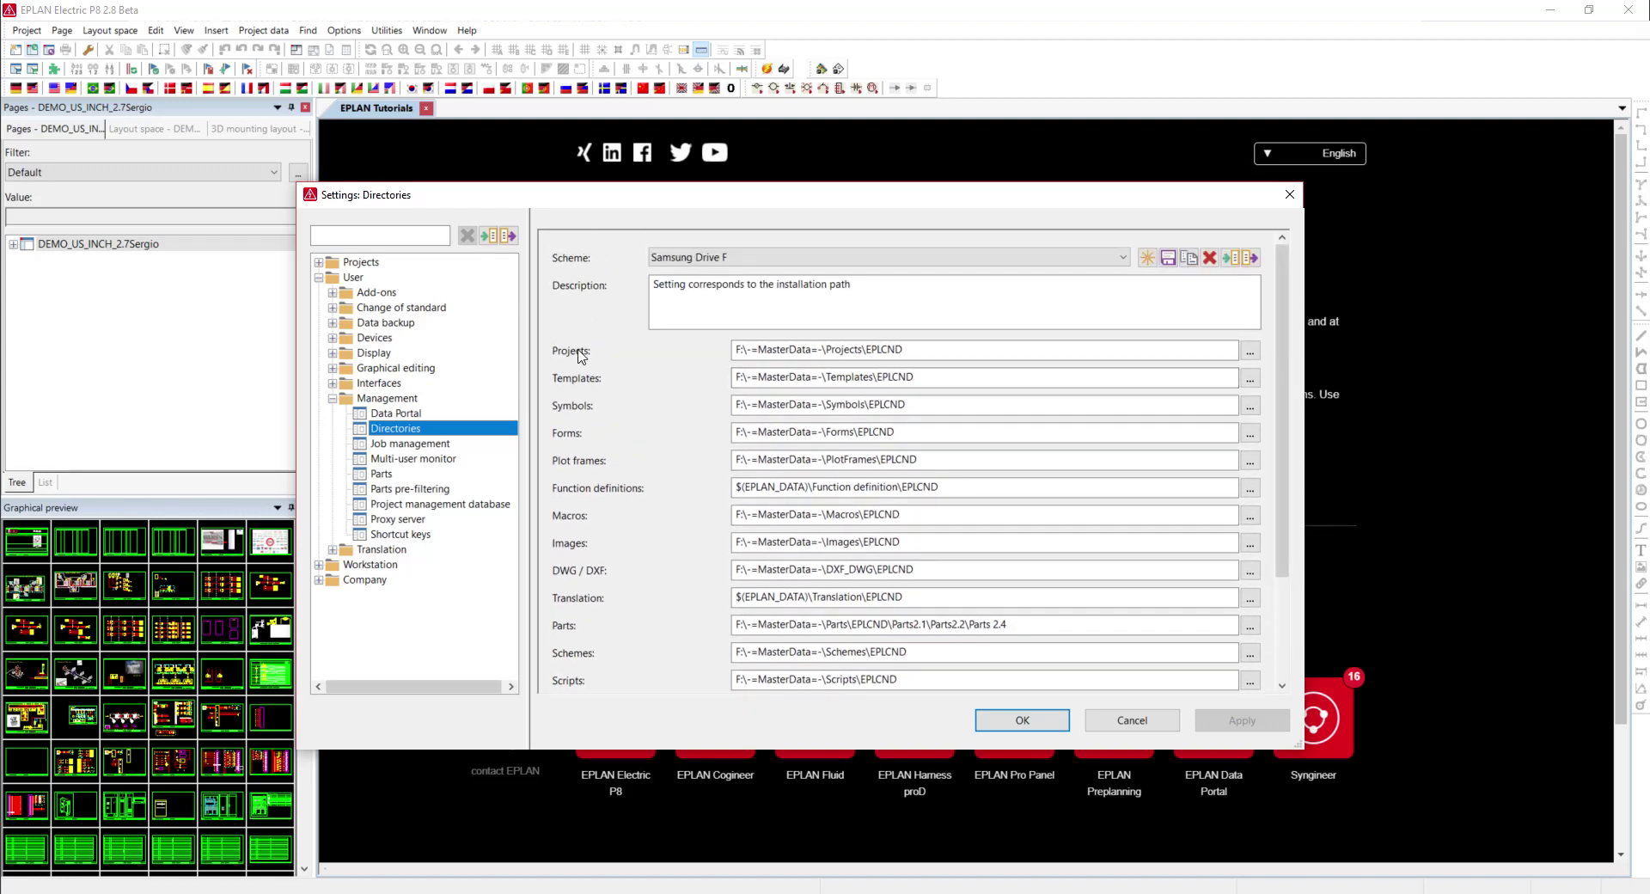
left_click_drag(927, 354, 732, 351)
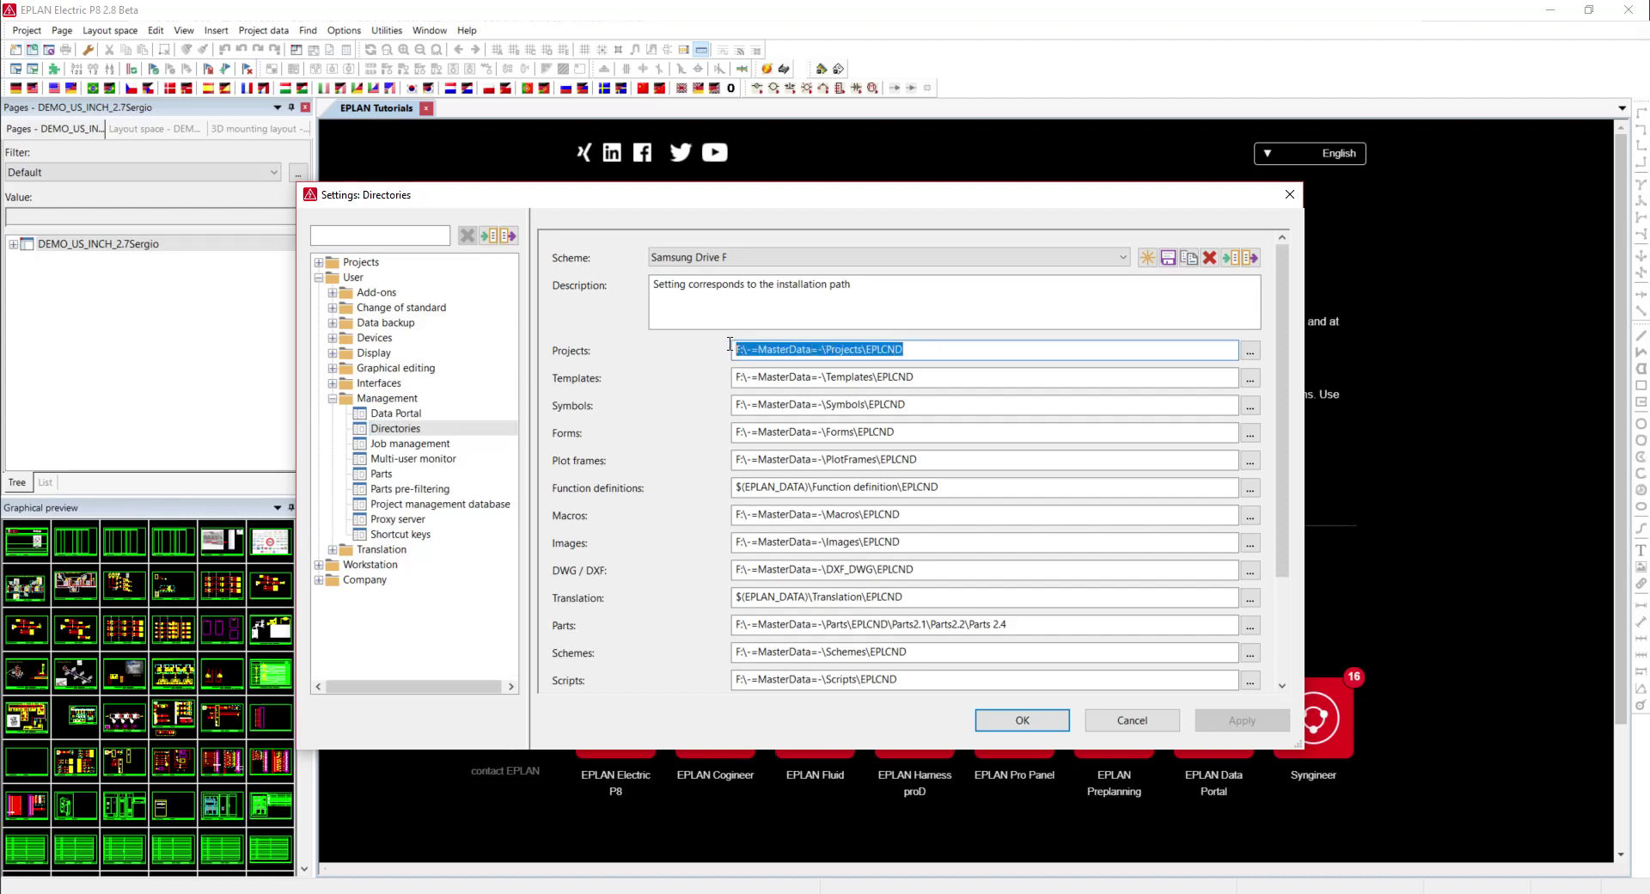
left_click(940, 378)
left_click(936, 405)
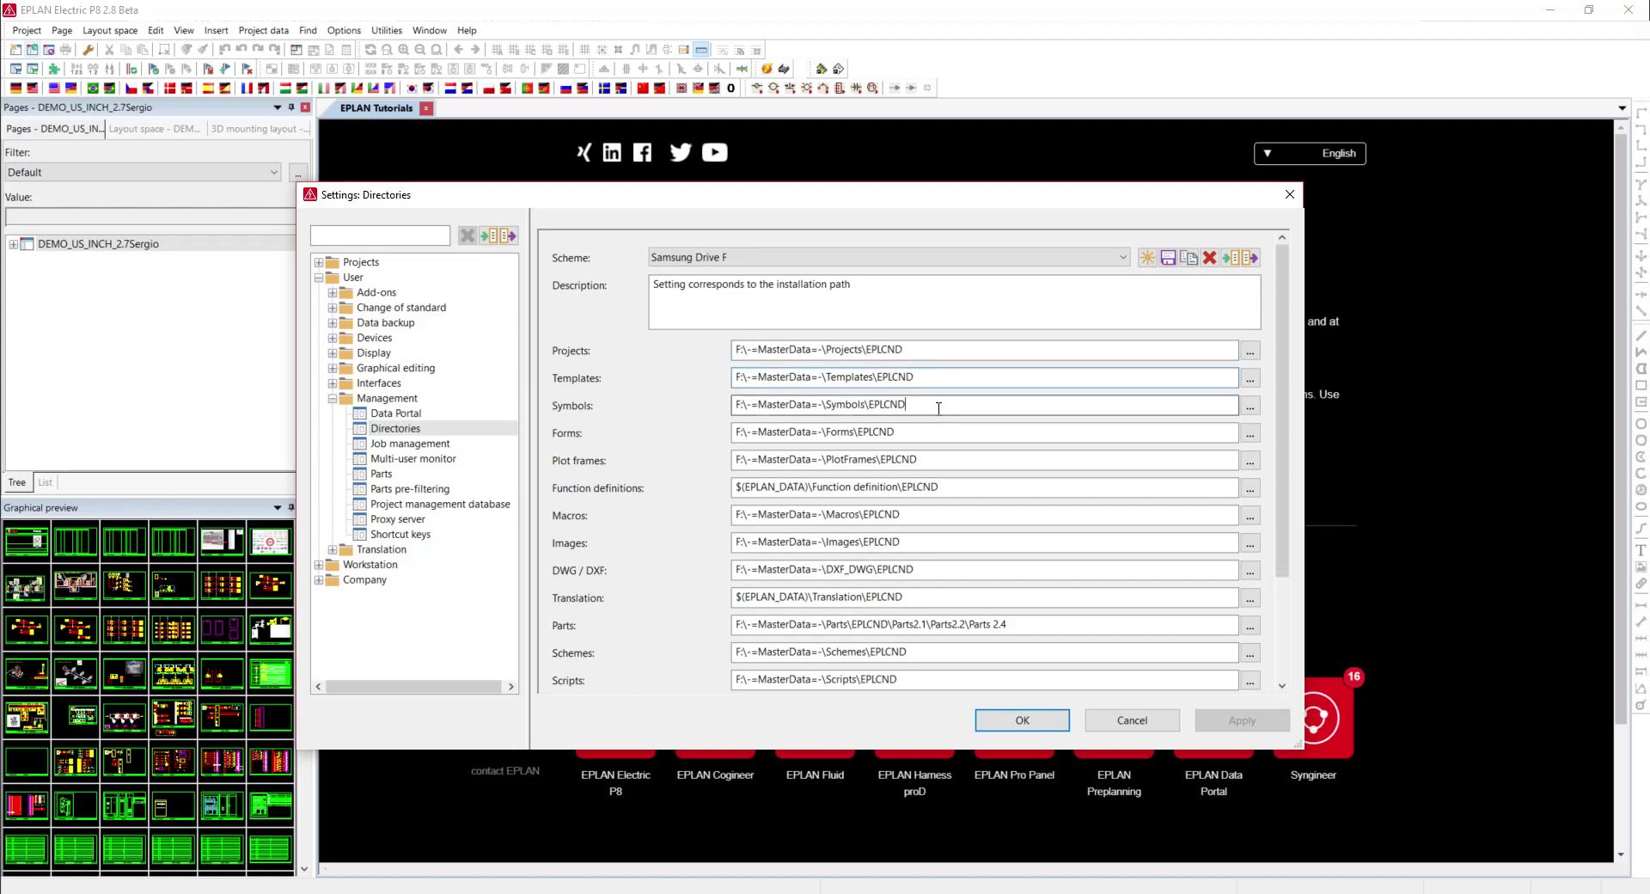
left_click(933, 433)
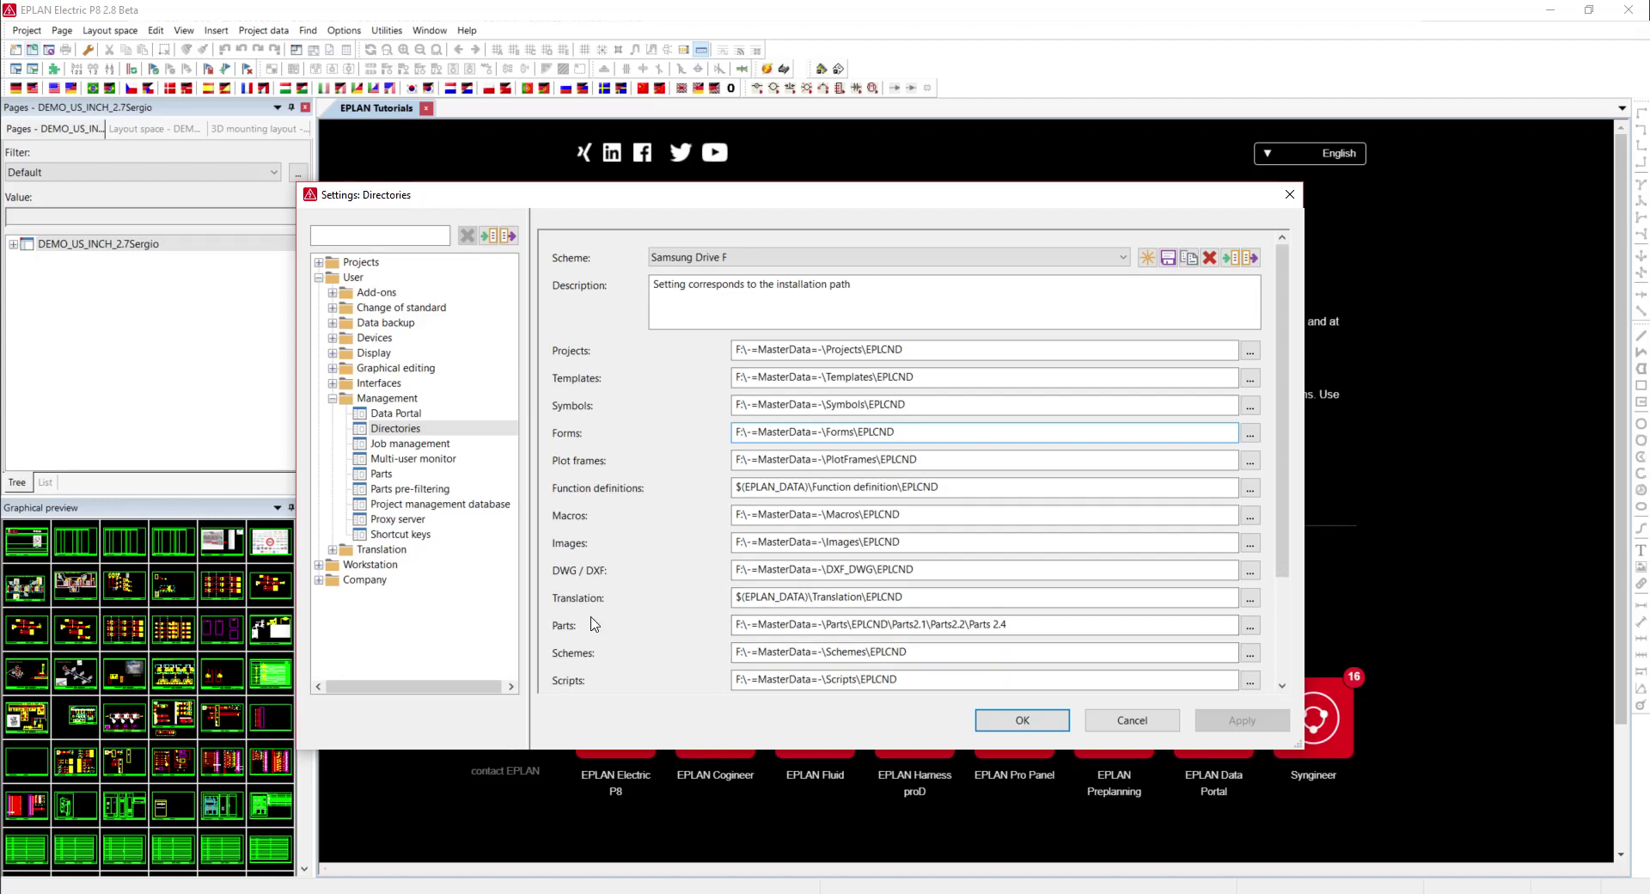
left_click(930, 653)
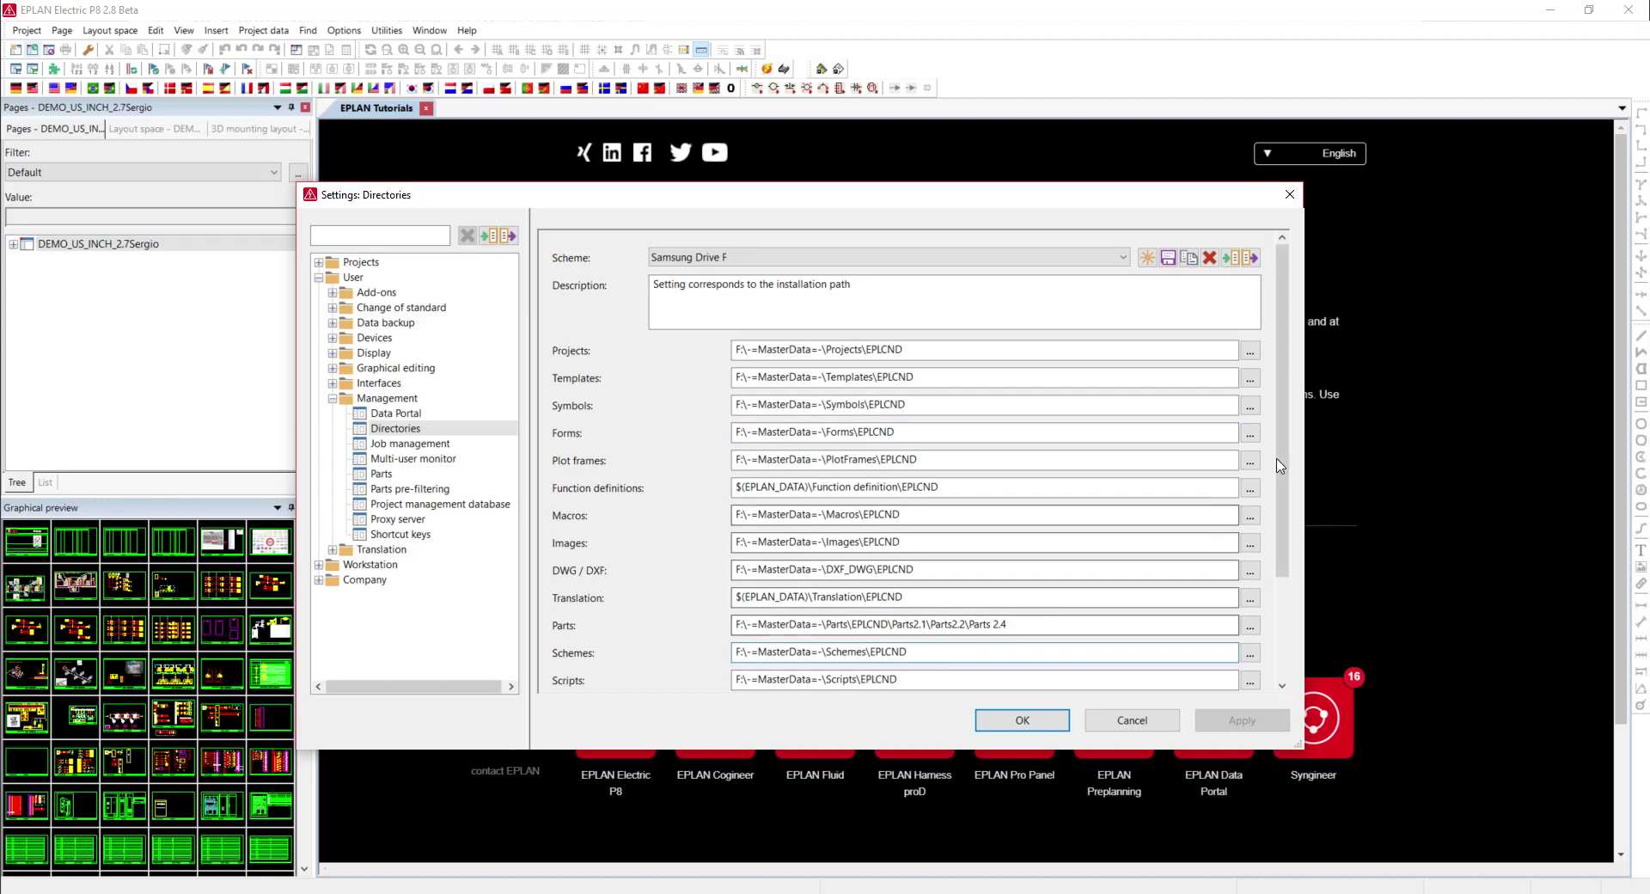
scroll(1212, 528, "down", 5)
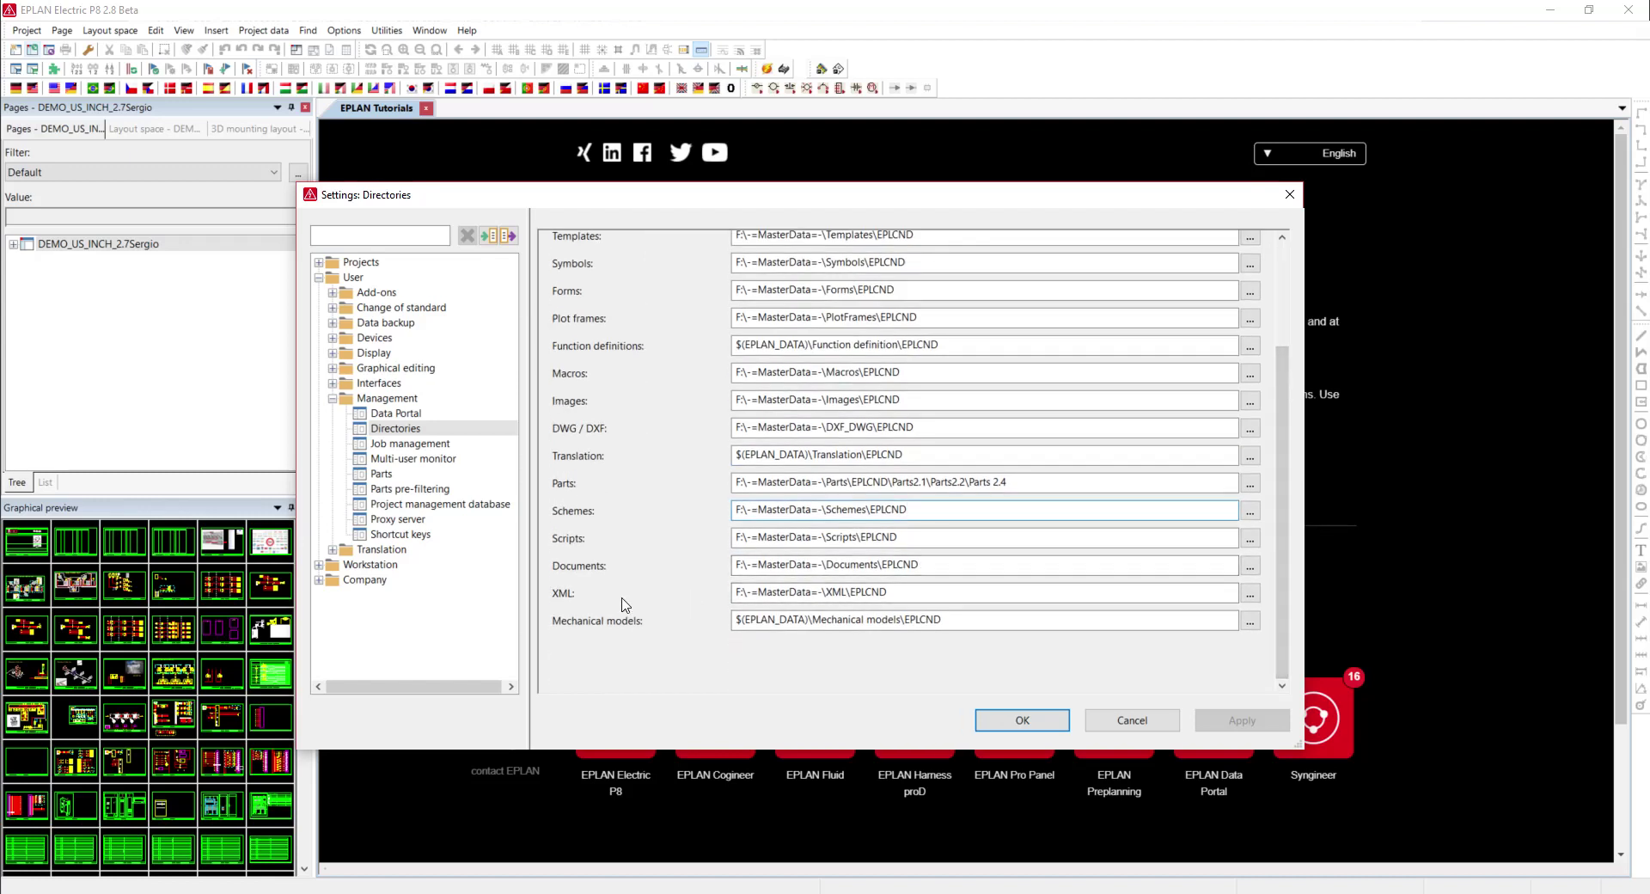
left_click_drag(1290, 494, 1292, 390)
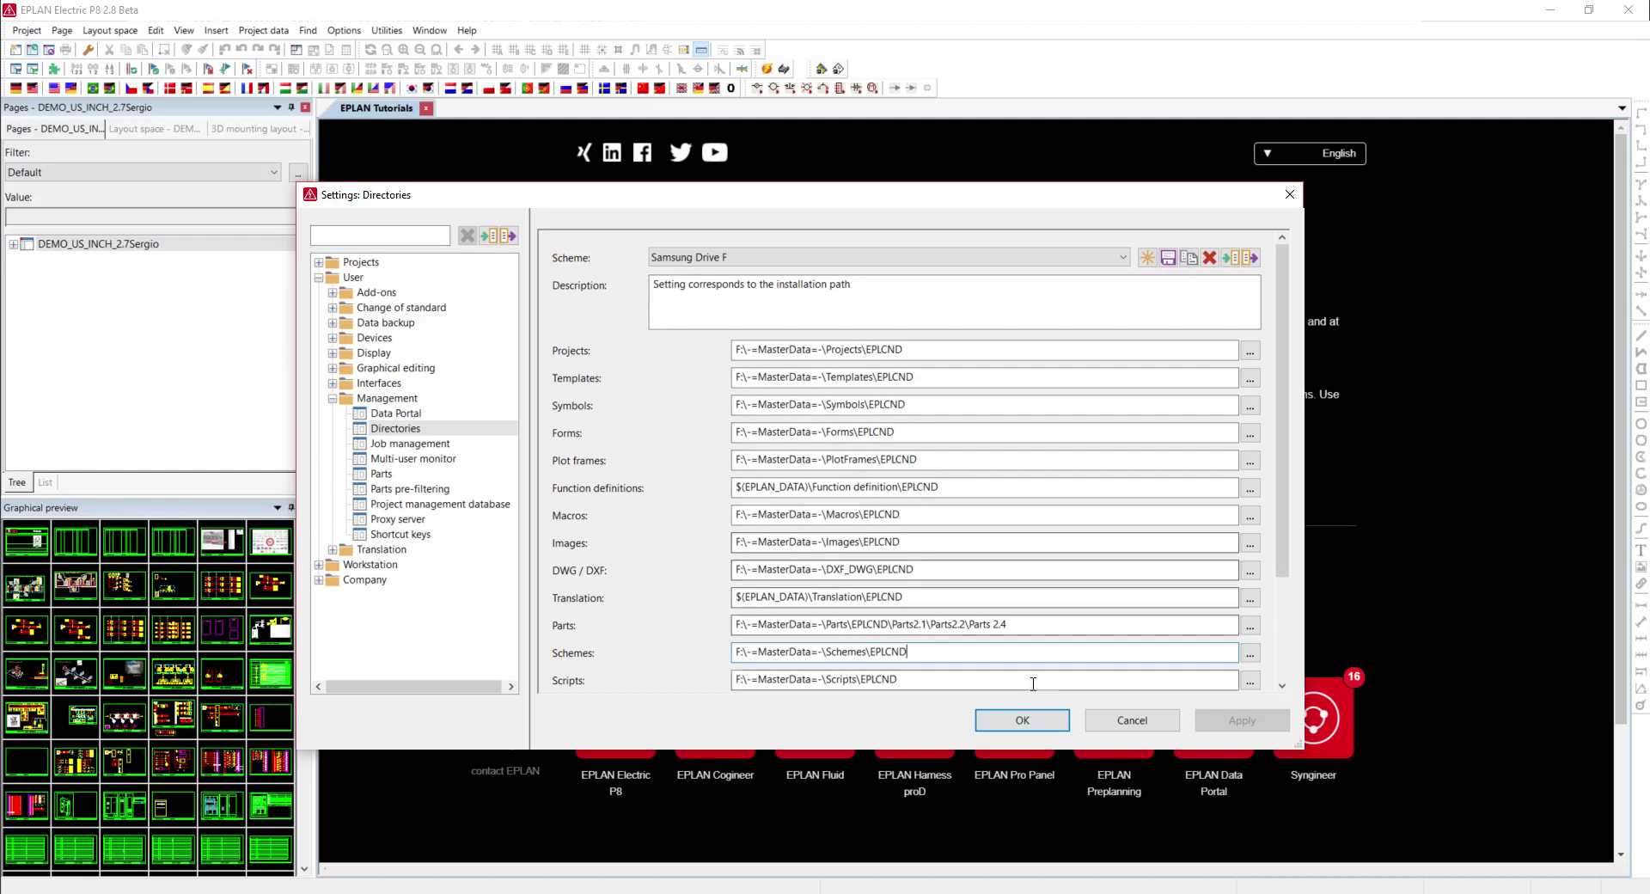
left_click(1129, 718)
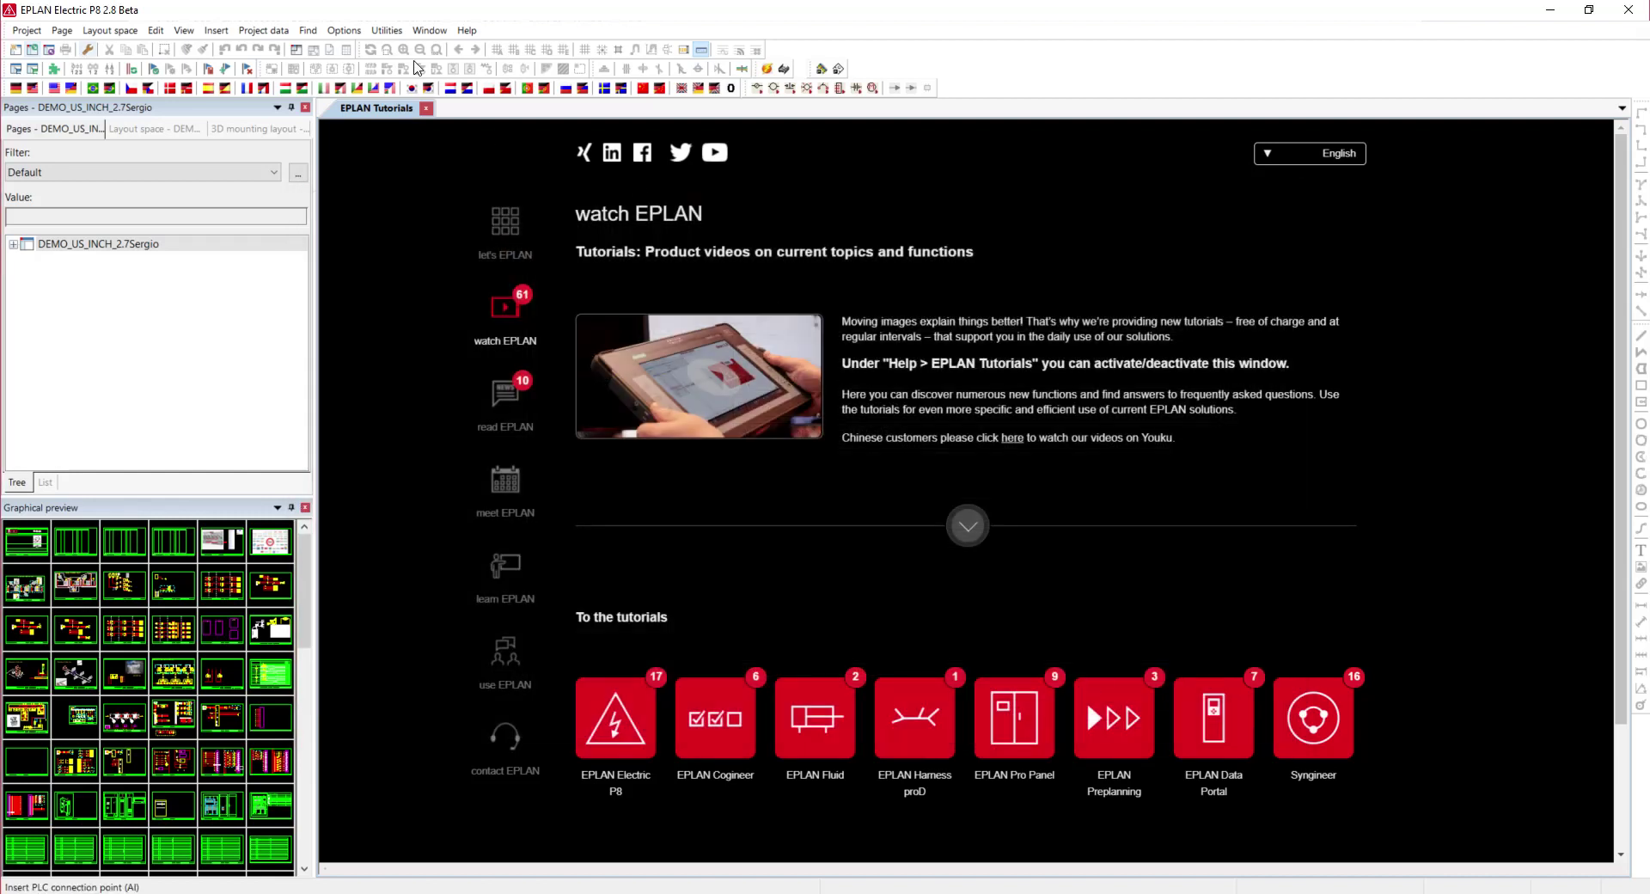
Step: Open the synchronization of the system master data from the master data utilities
left_click(386, 31)
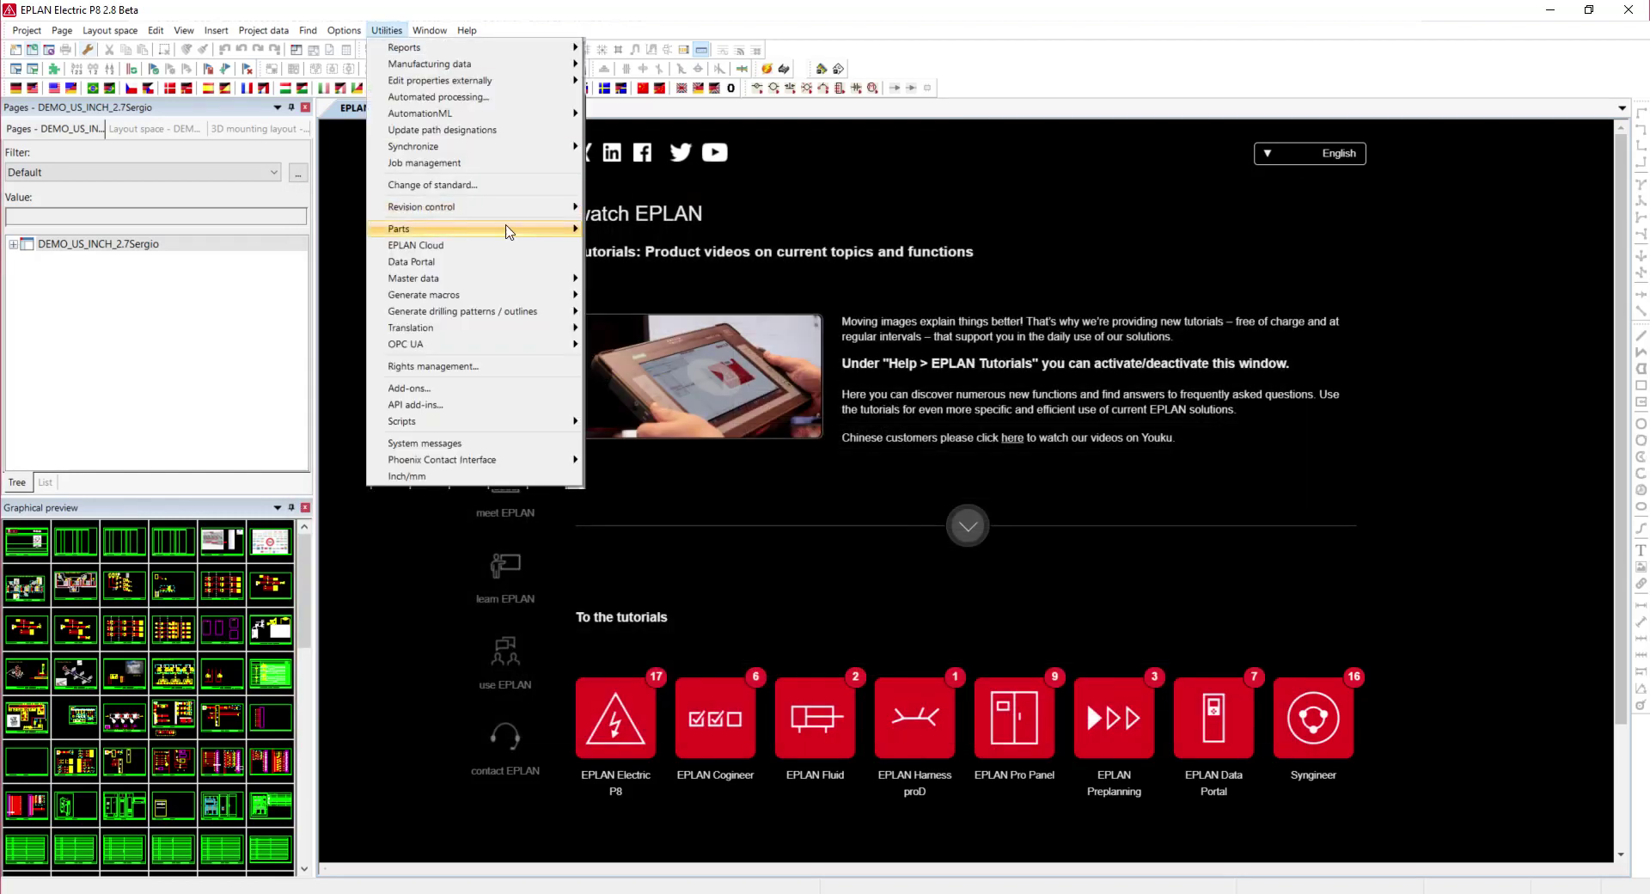
mouse_move(458, 228)
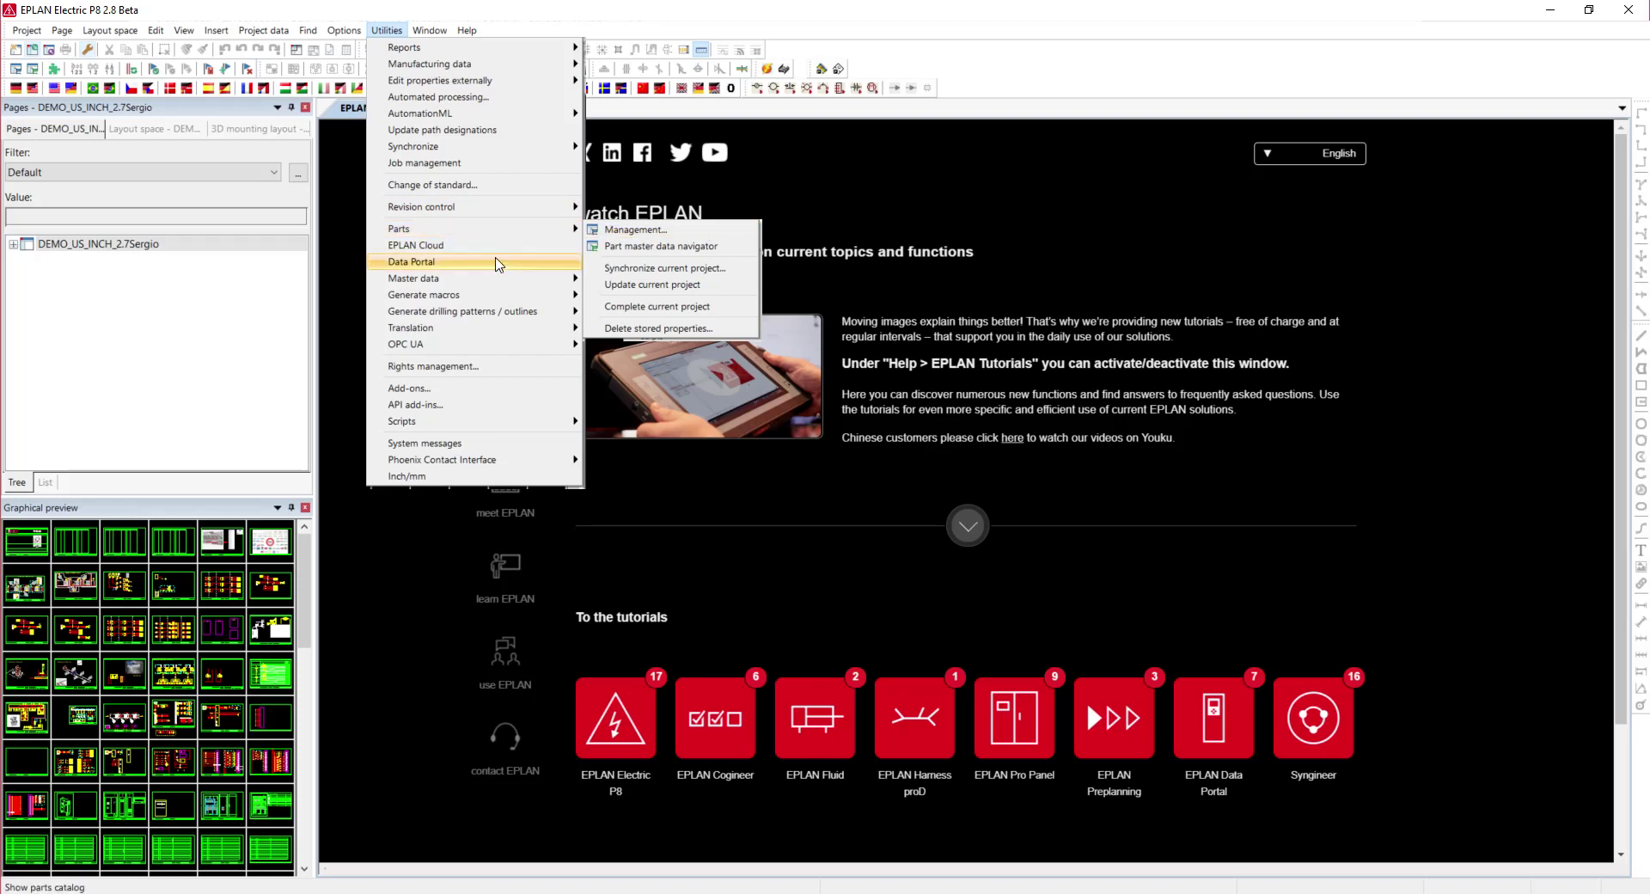
mouse_move(501, 279)
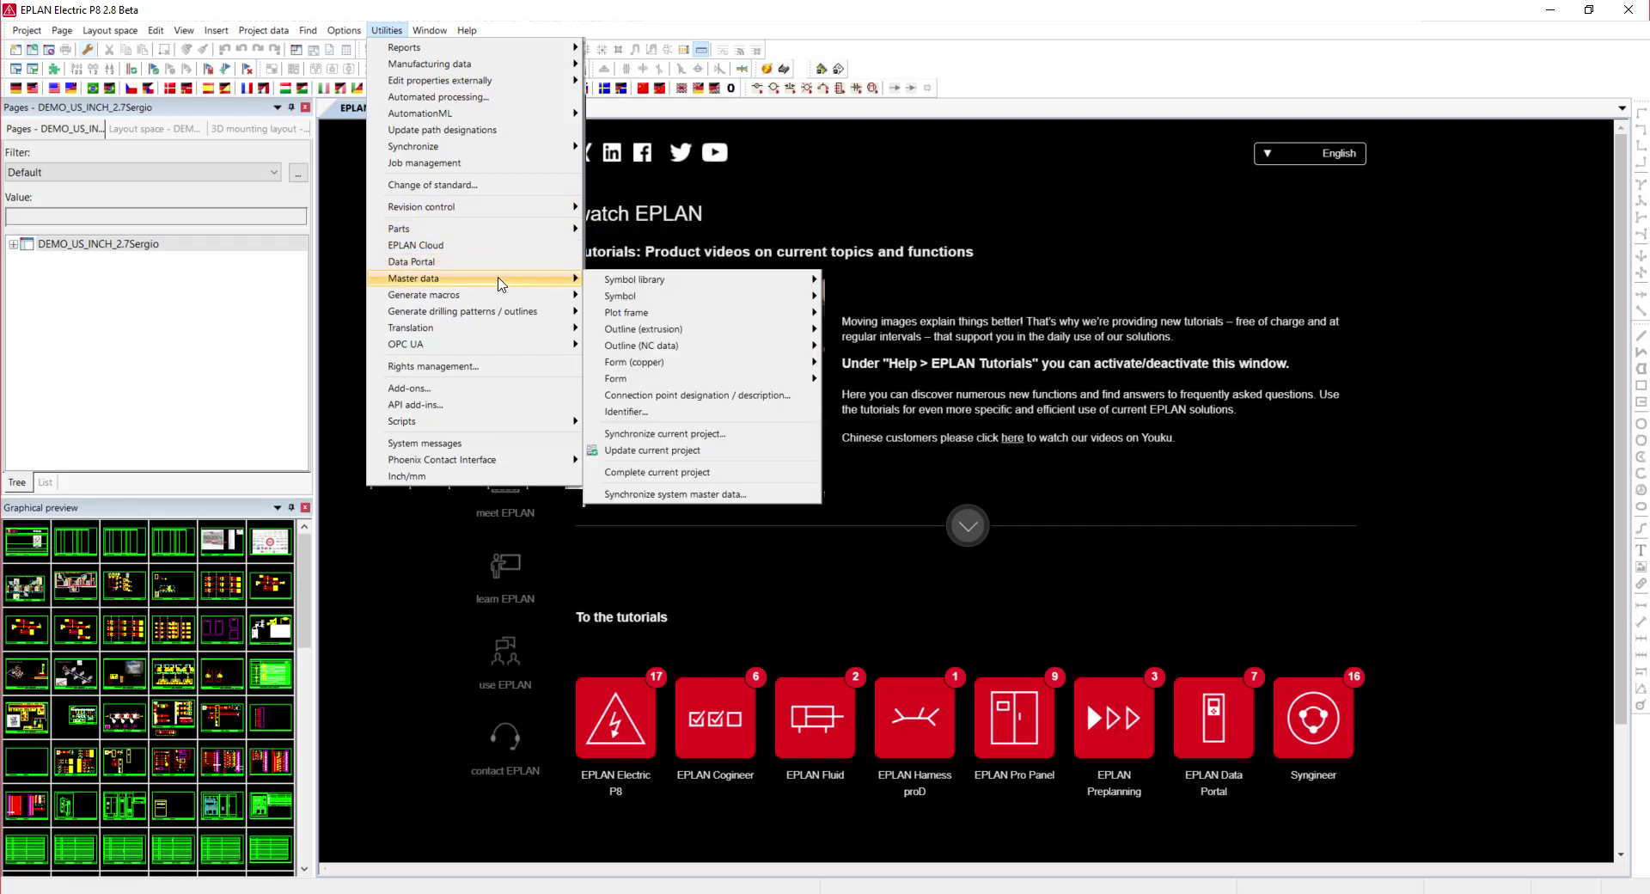
left_click(632, 495)
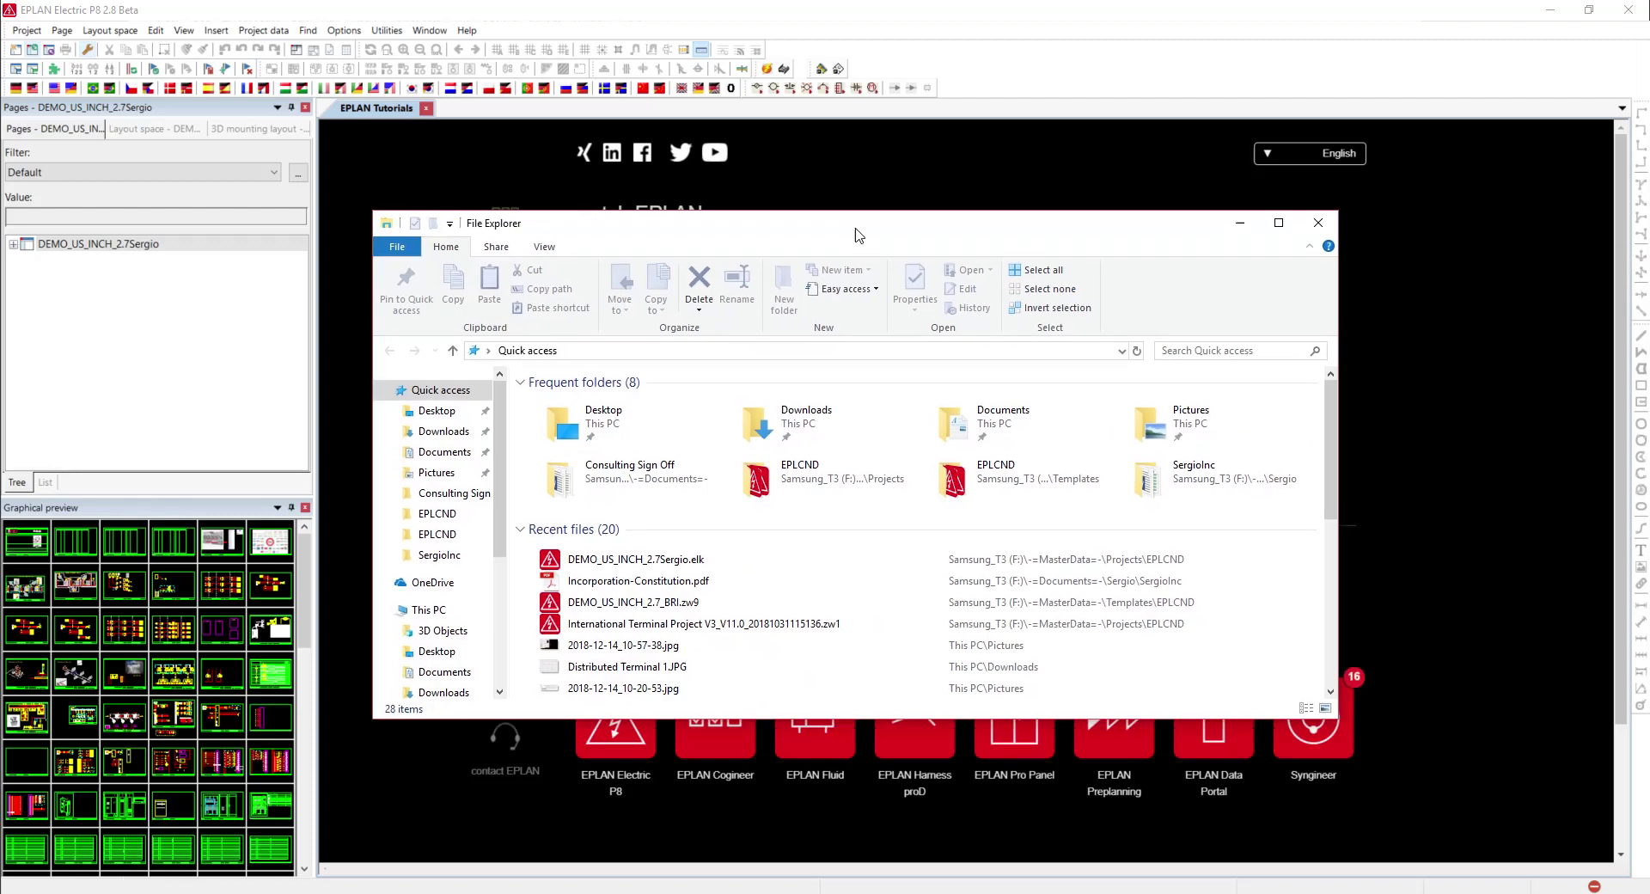
Step: Switch to File Explorer and open the OSDISK (C:) drive
left_click_drag(855, 234, 764, 222)
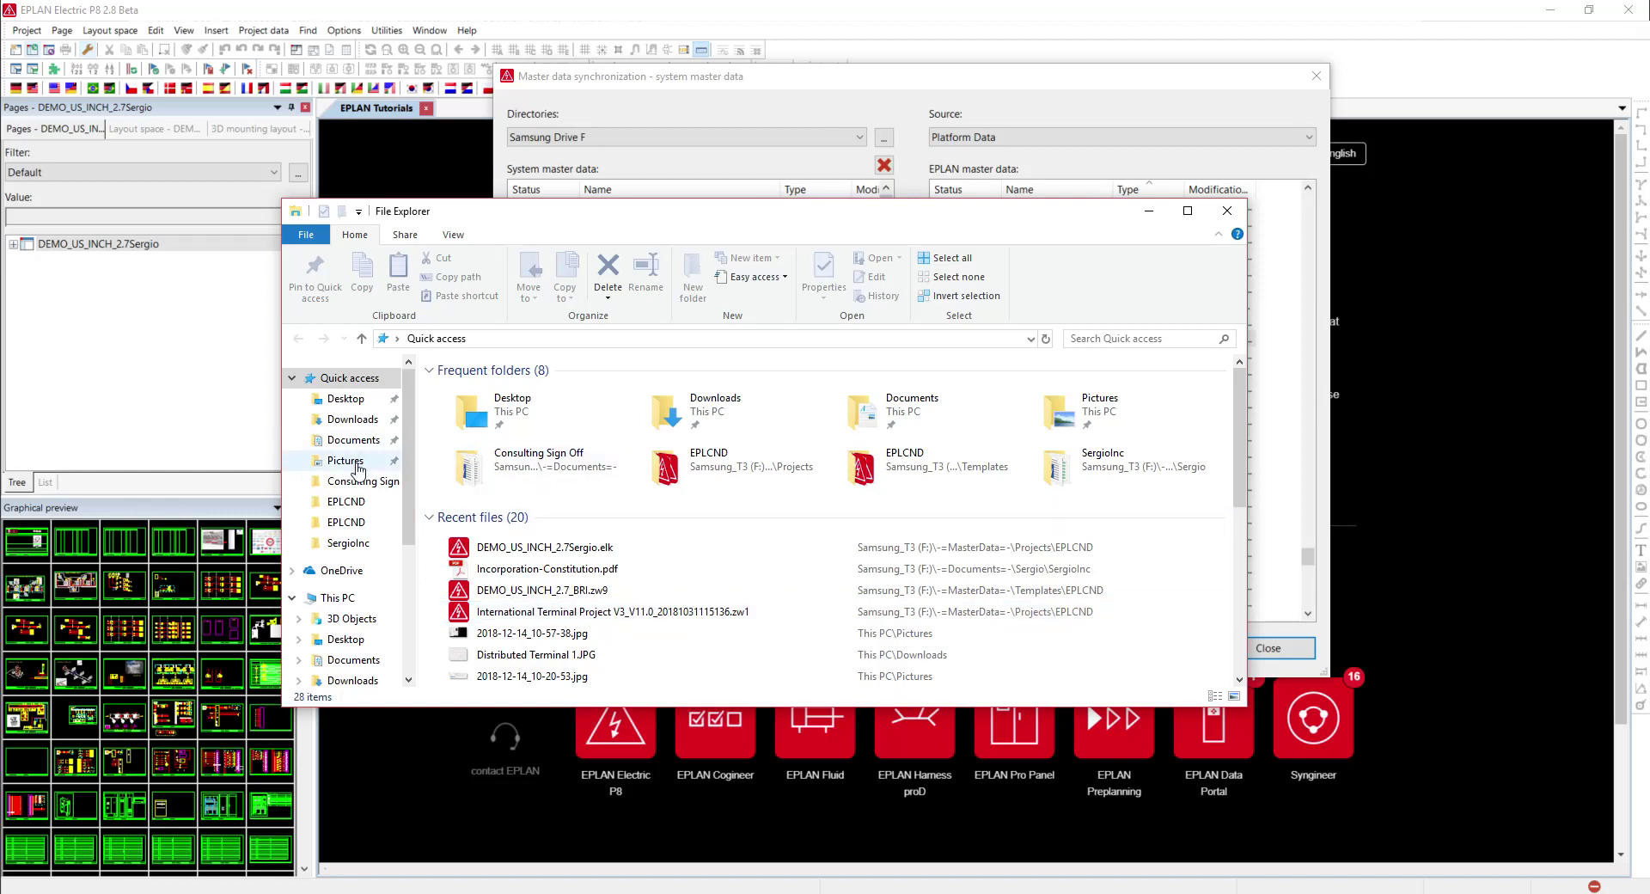
left_click(338, 597)
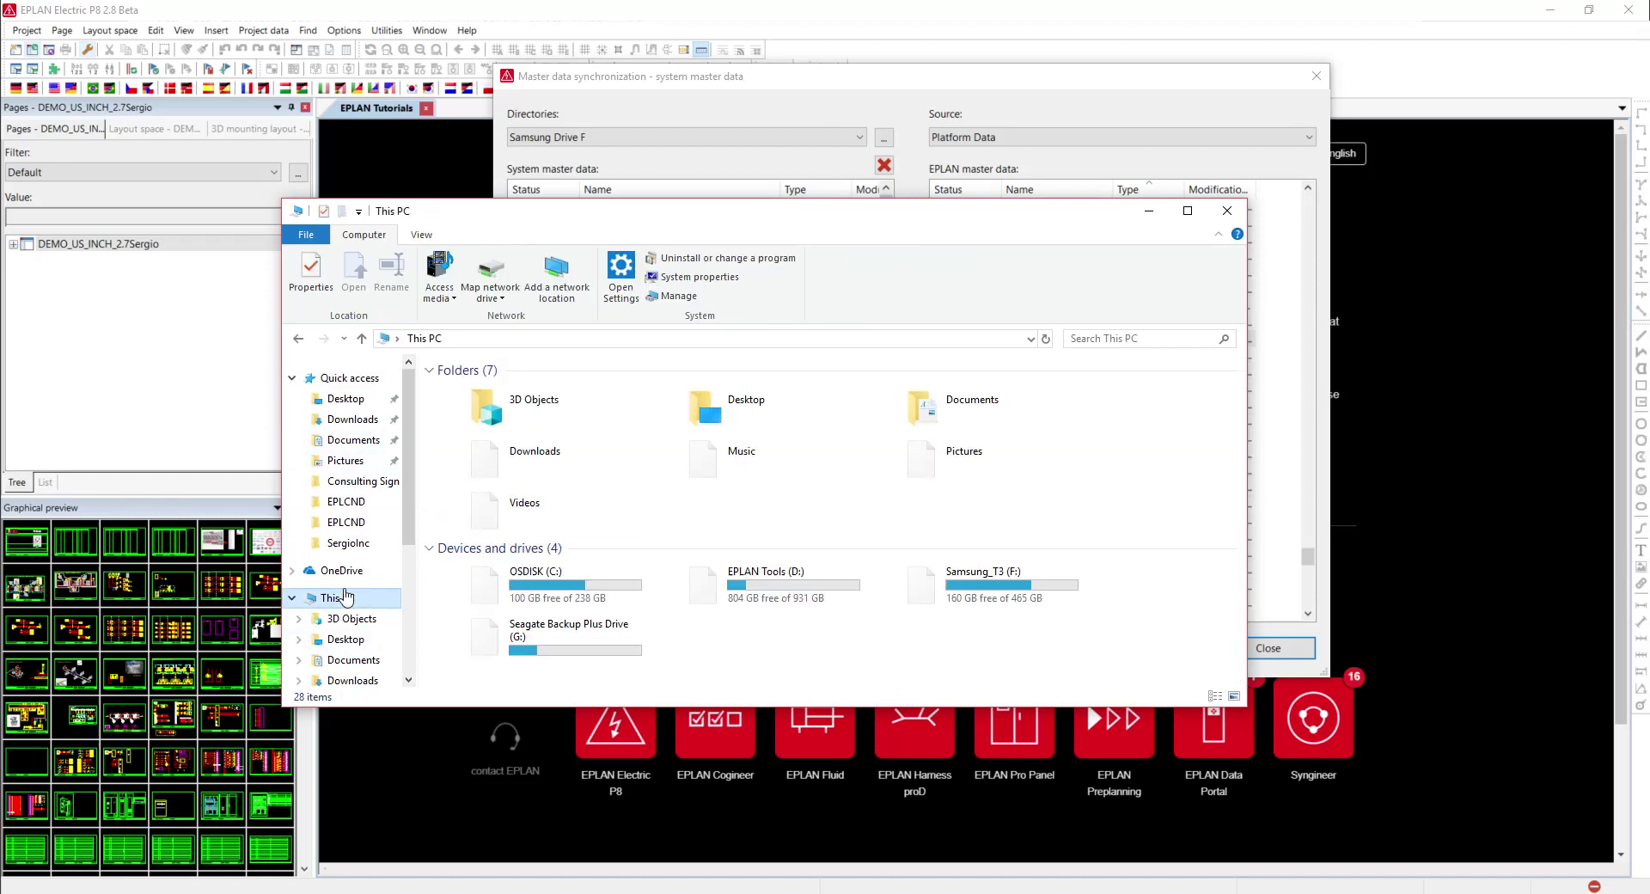
double_click(572, 592)
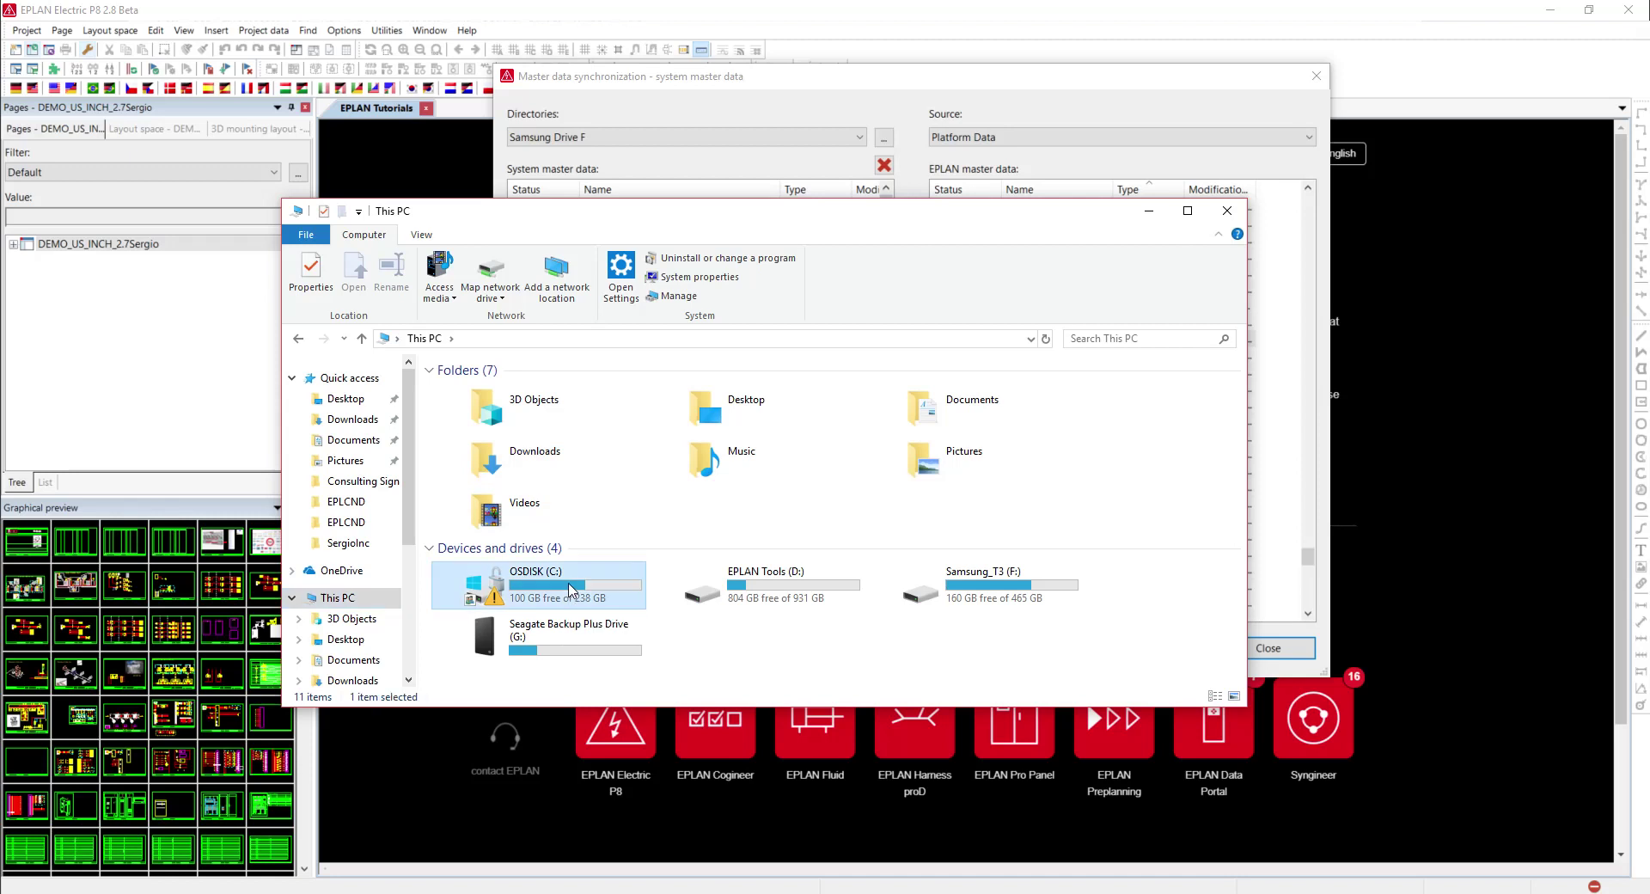
double_click(499, 483)
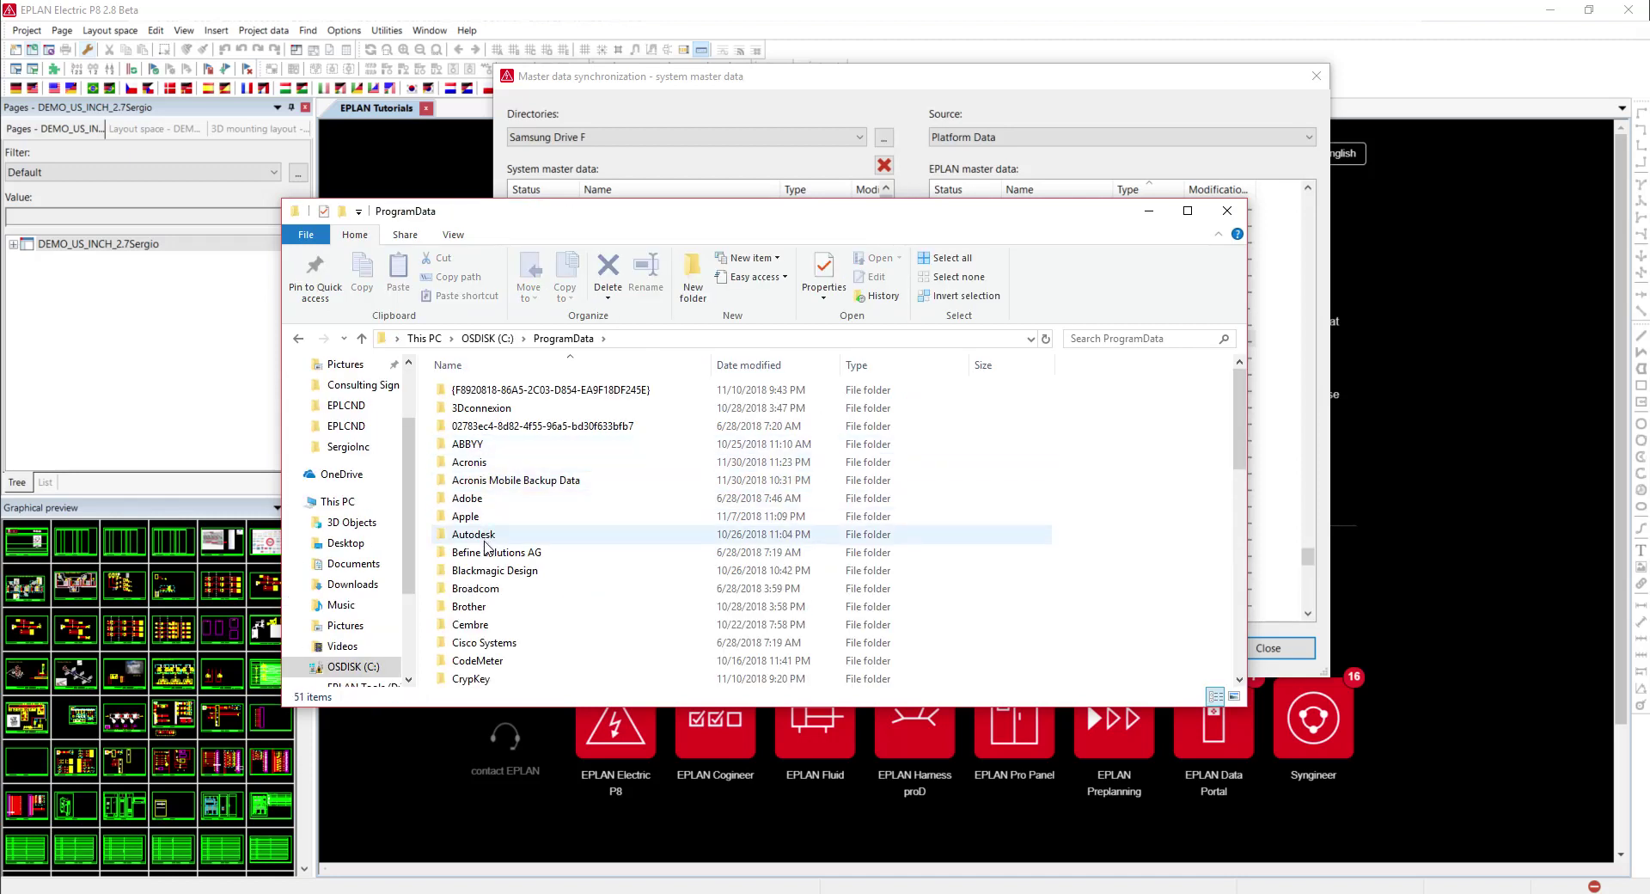
scroll(482, 624, "down", 2)
double_click(481, 626)
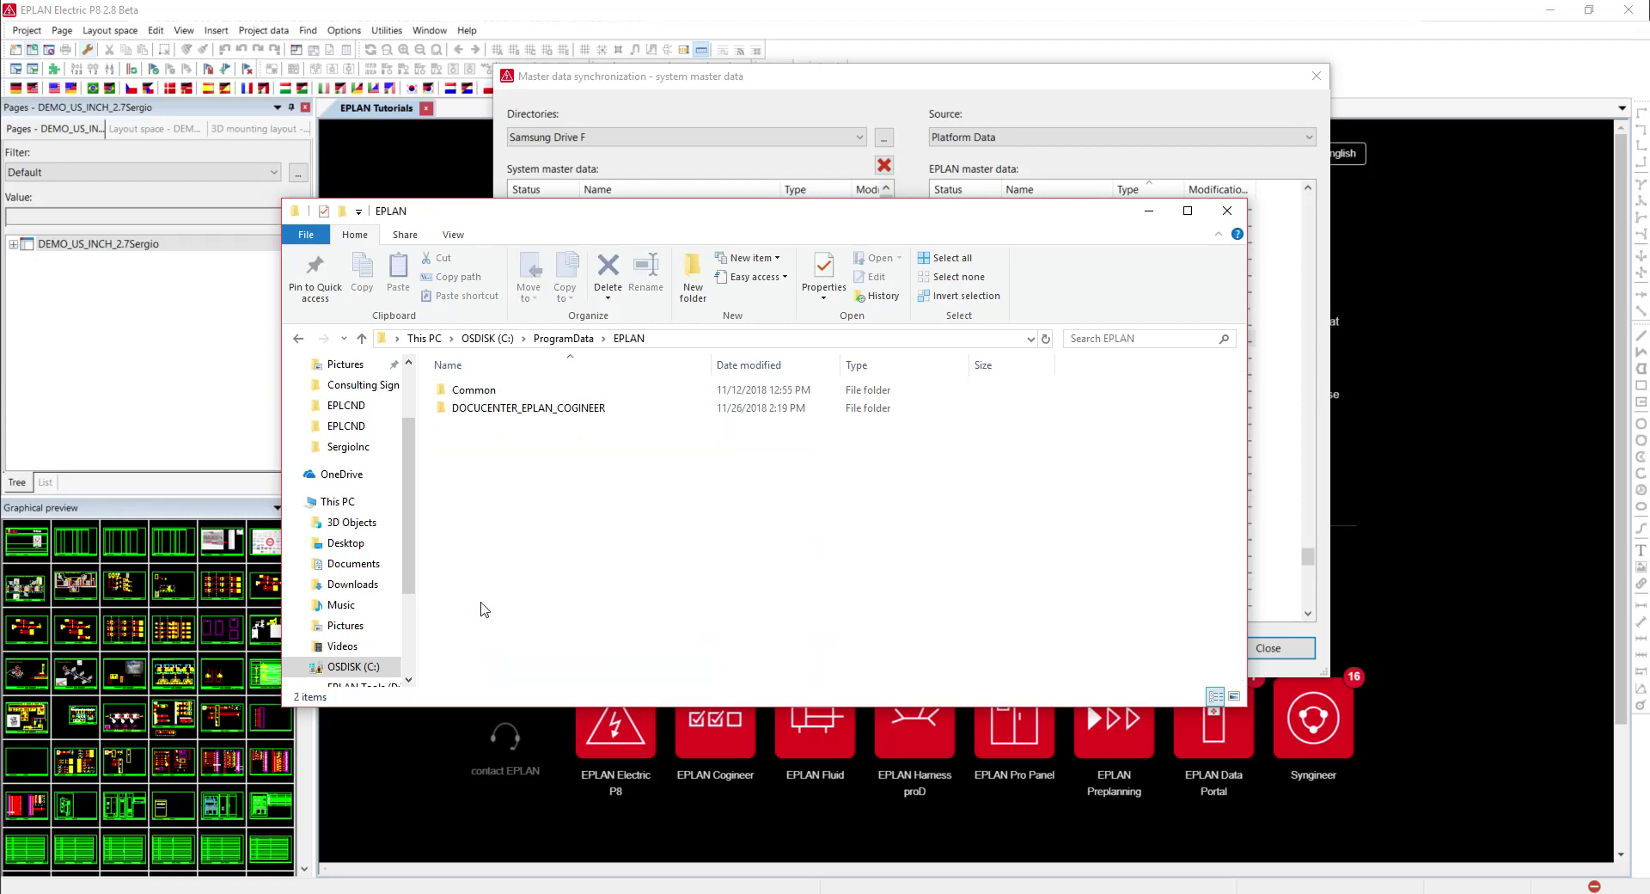
key("alt+Up")
key("alt+Up")
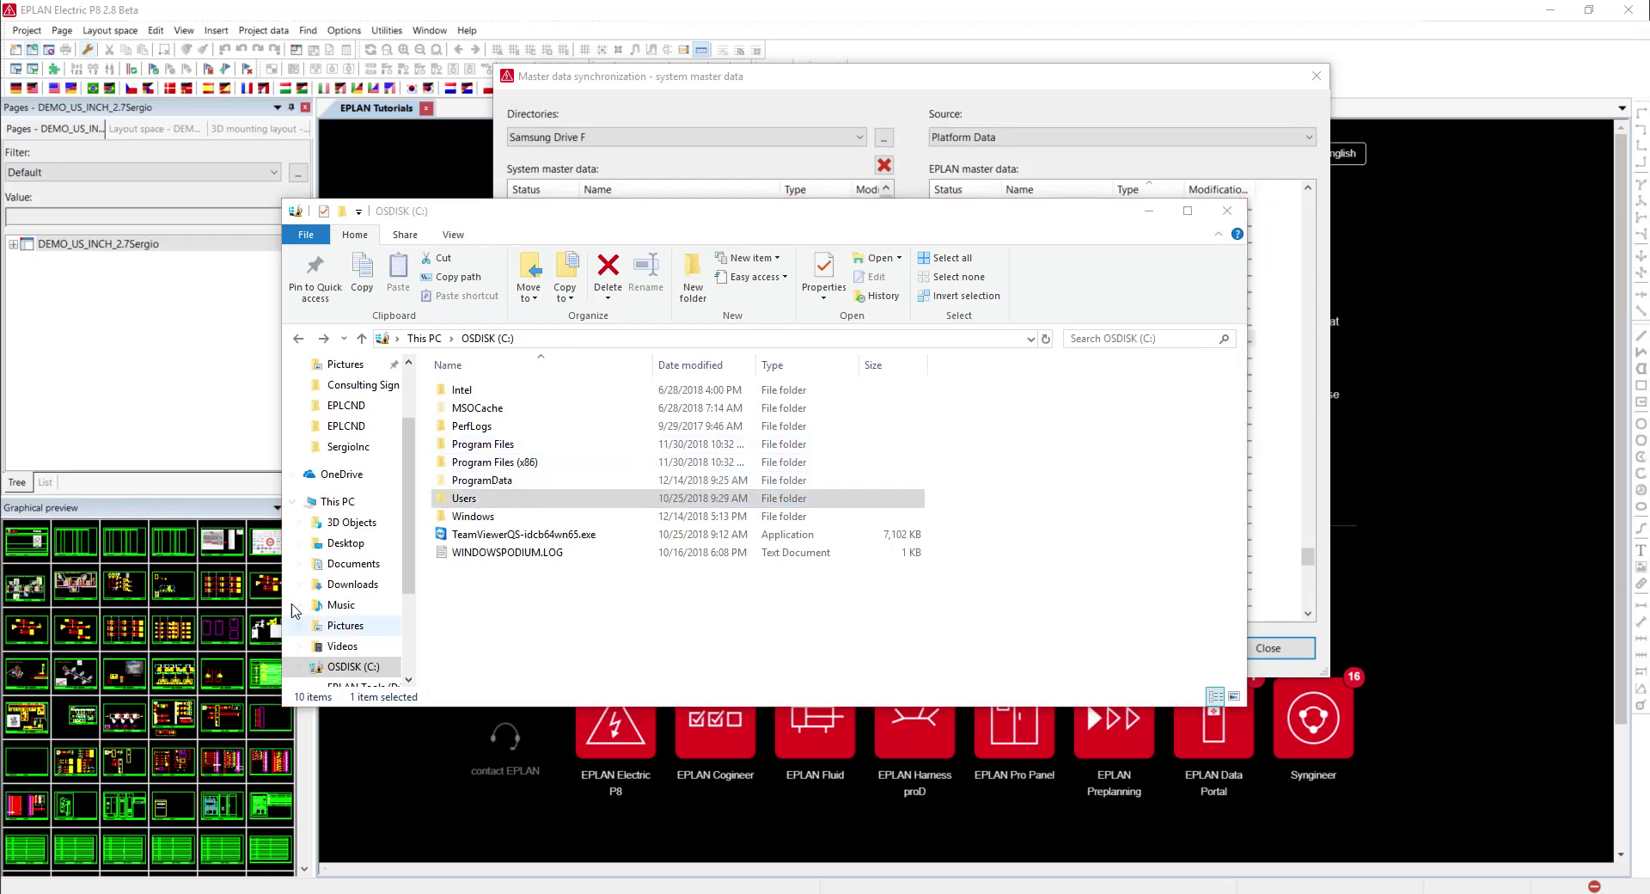
Step: Browse to the Users\Public\EPLAN\Data folder on the C: drive and look through its master data folders
left_click(488, 503)
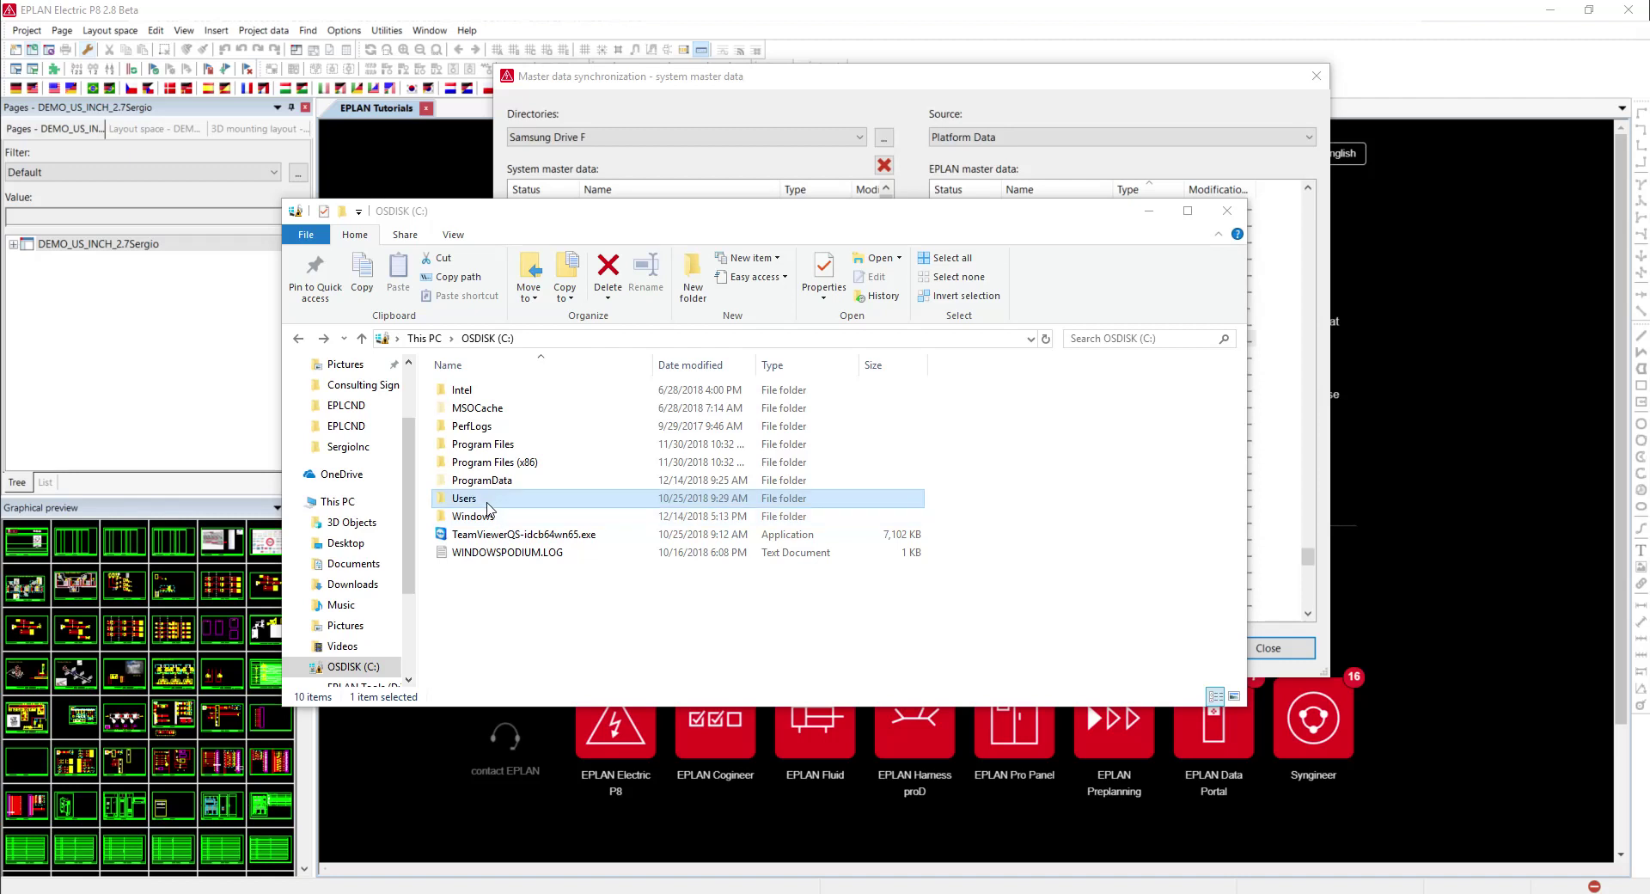
double_click(486, 500)
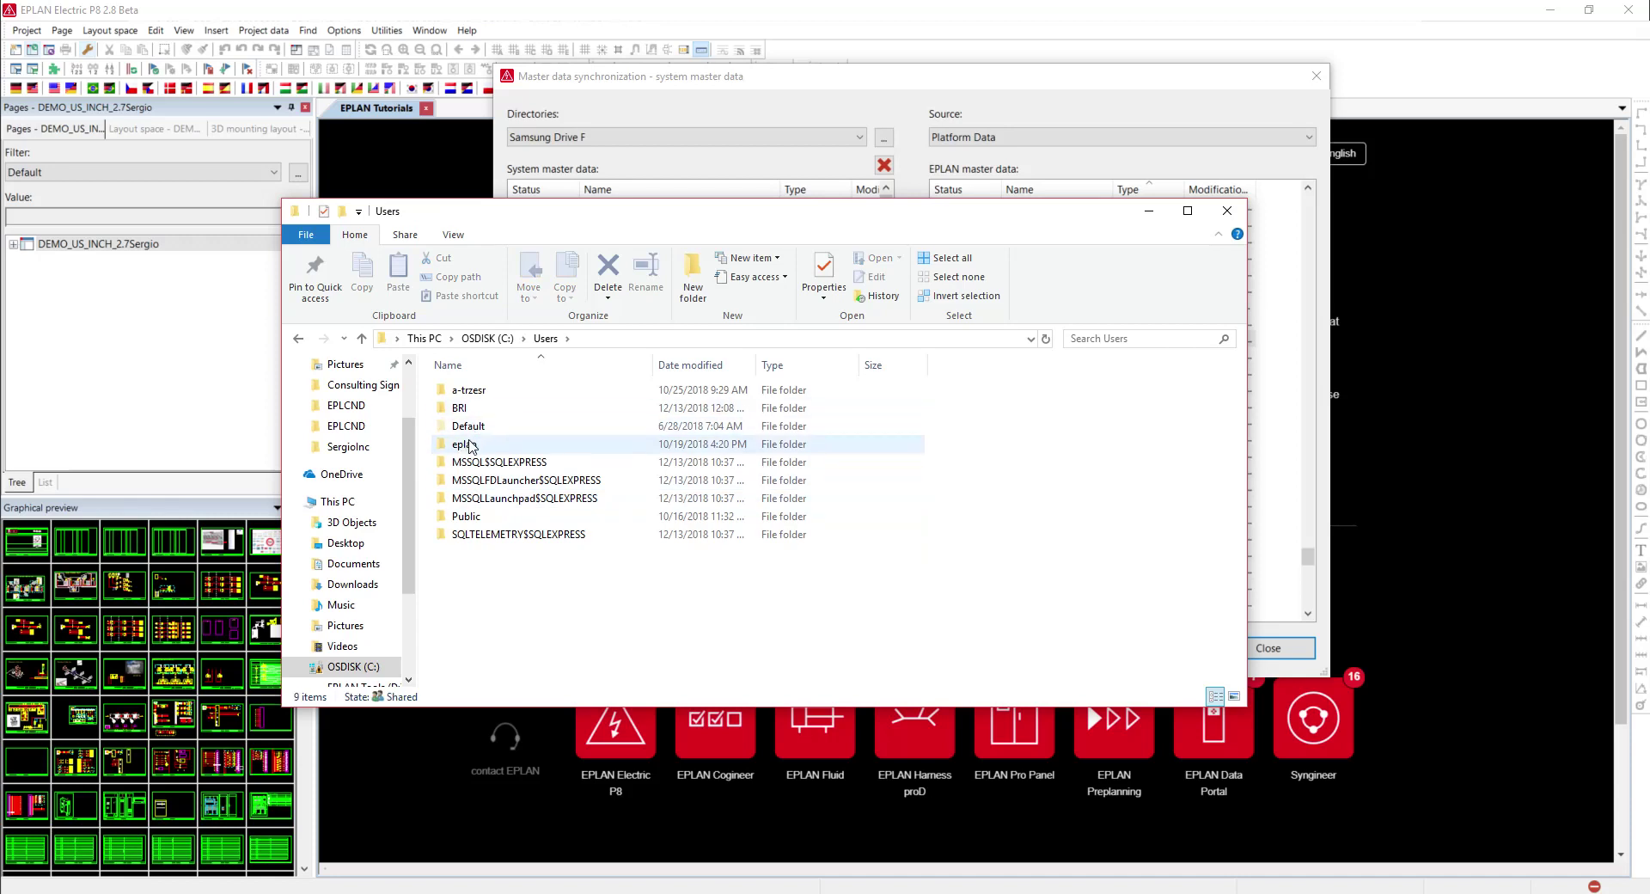
double_click(464, 517)
double_click(478, 397)
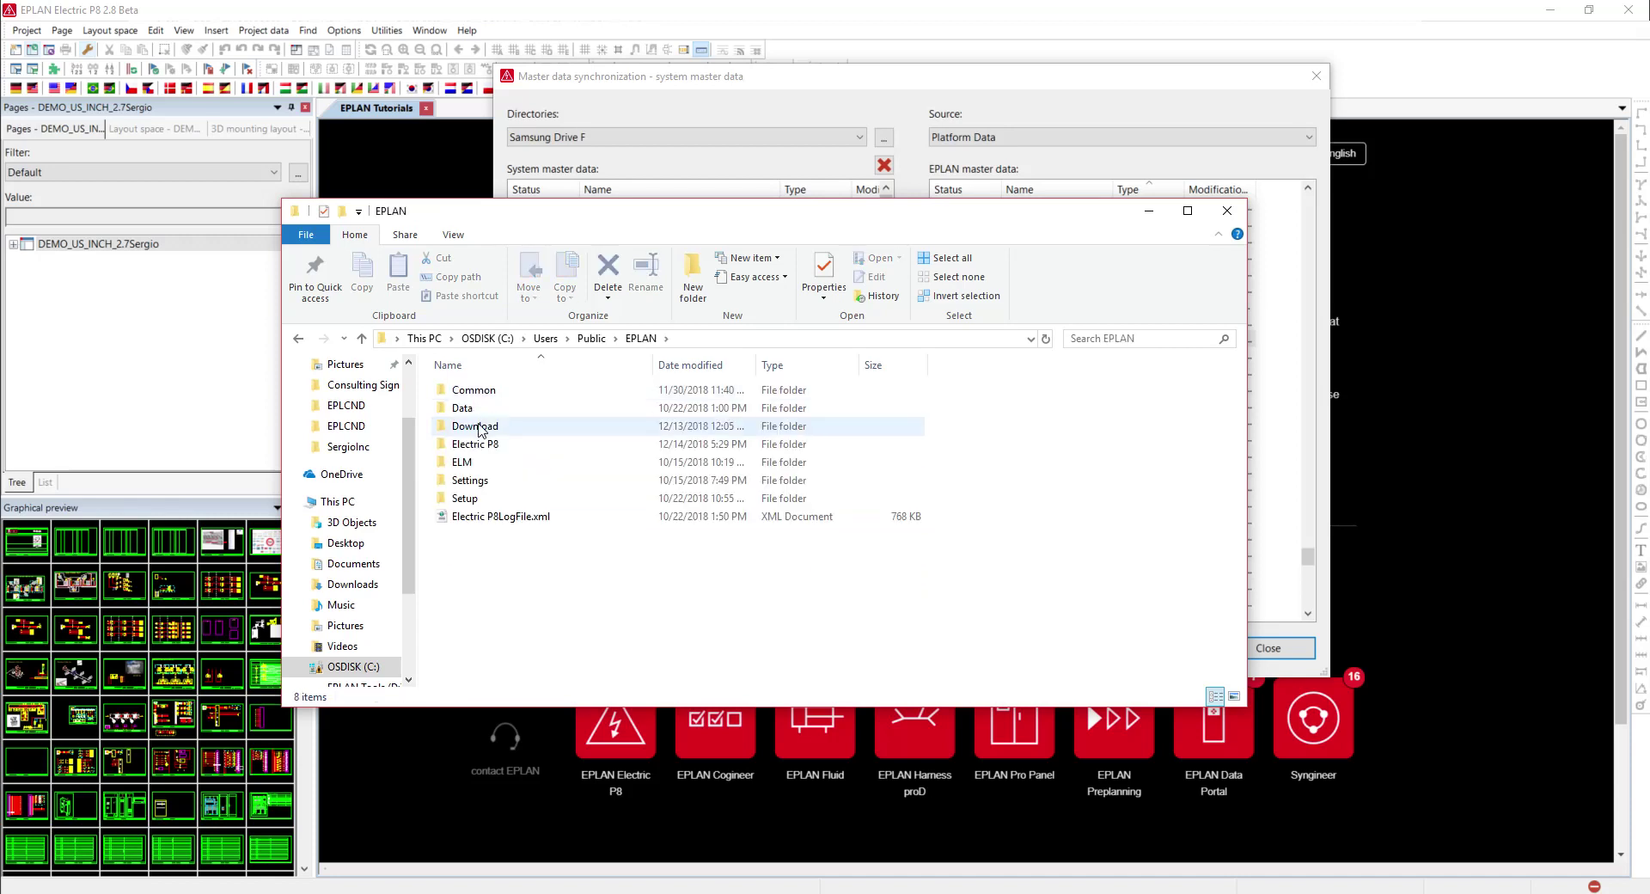
double_click(465, 411)
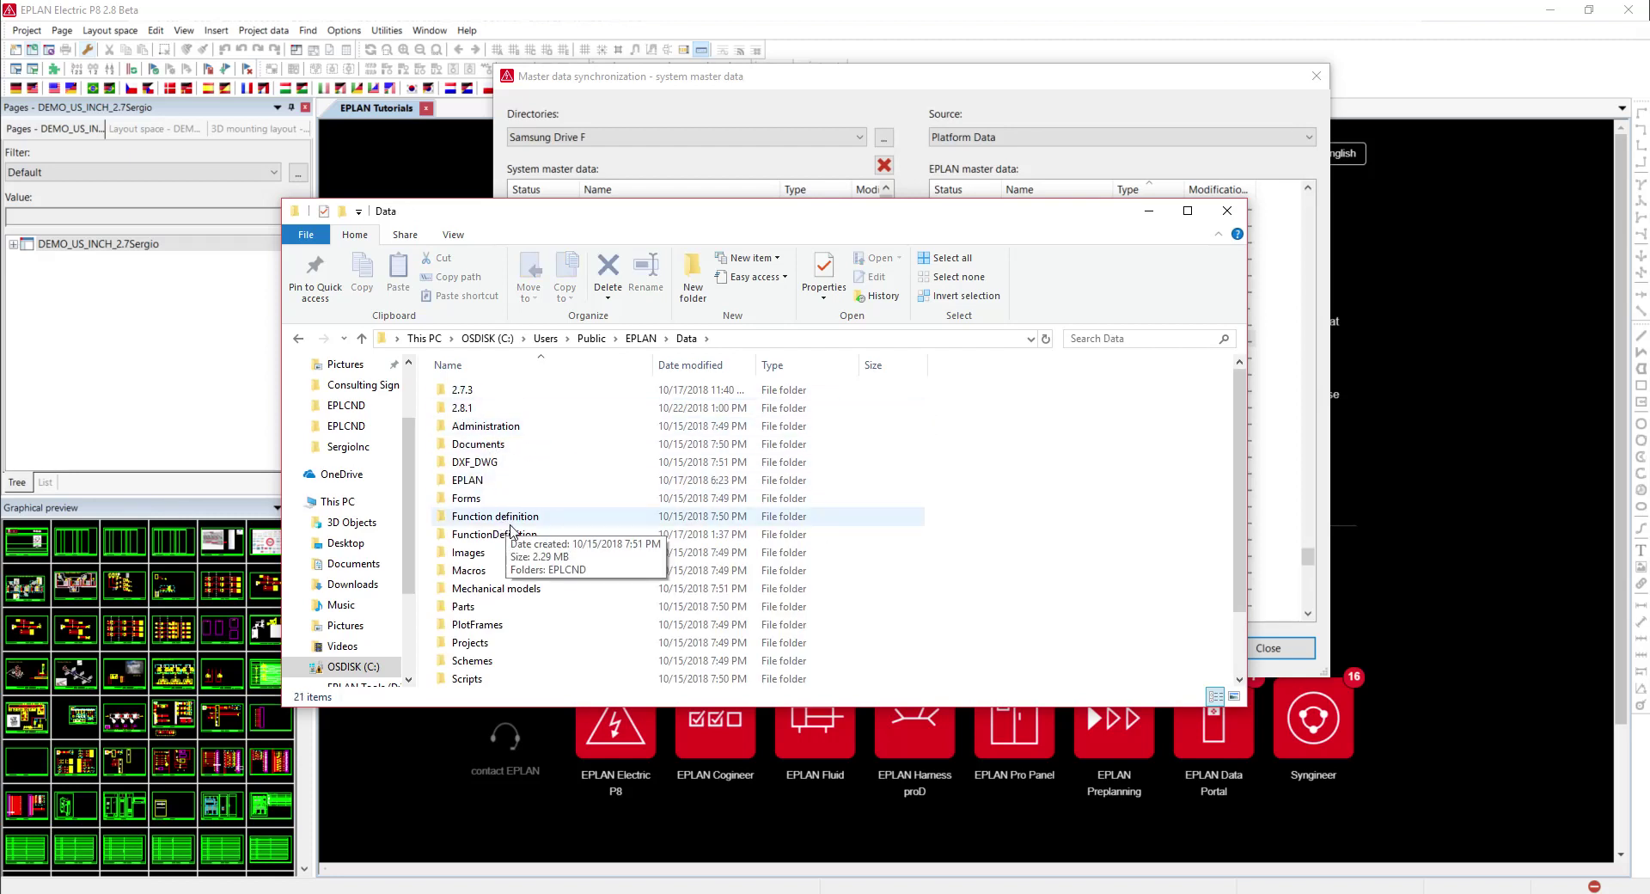
scroll(483, 524, "down", 1)
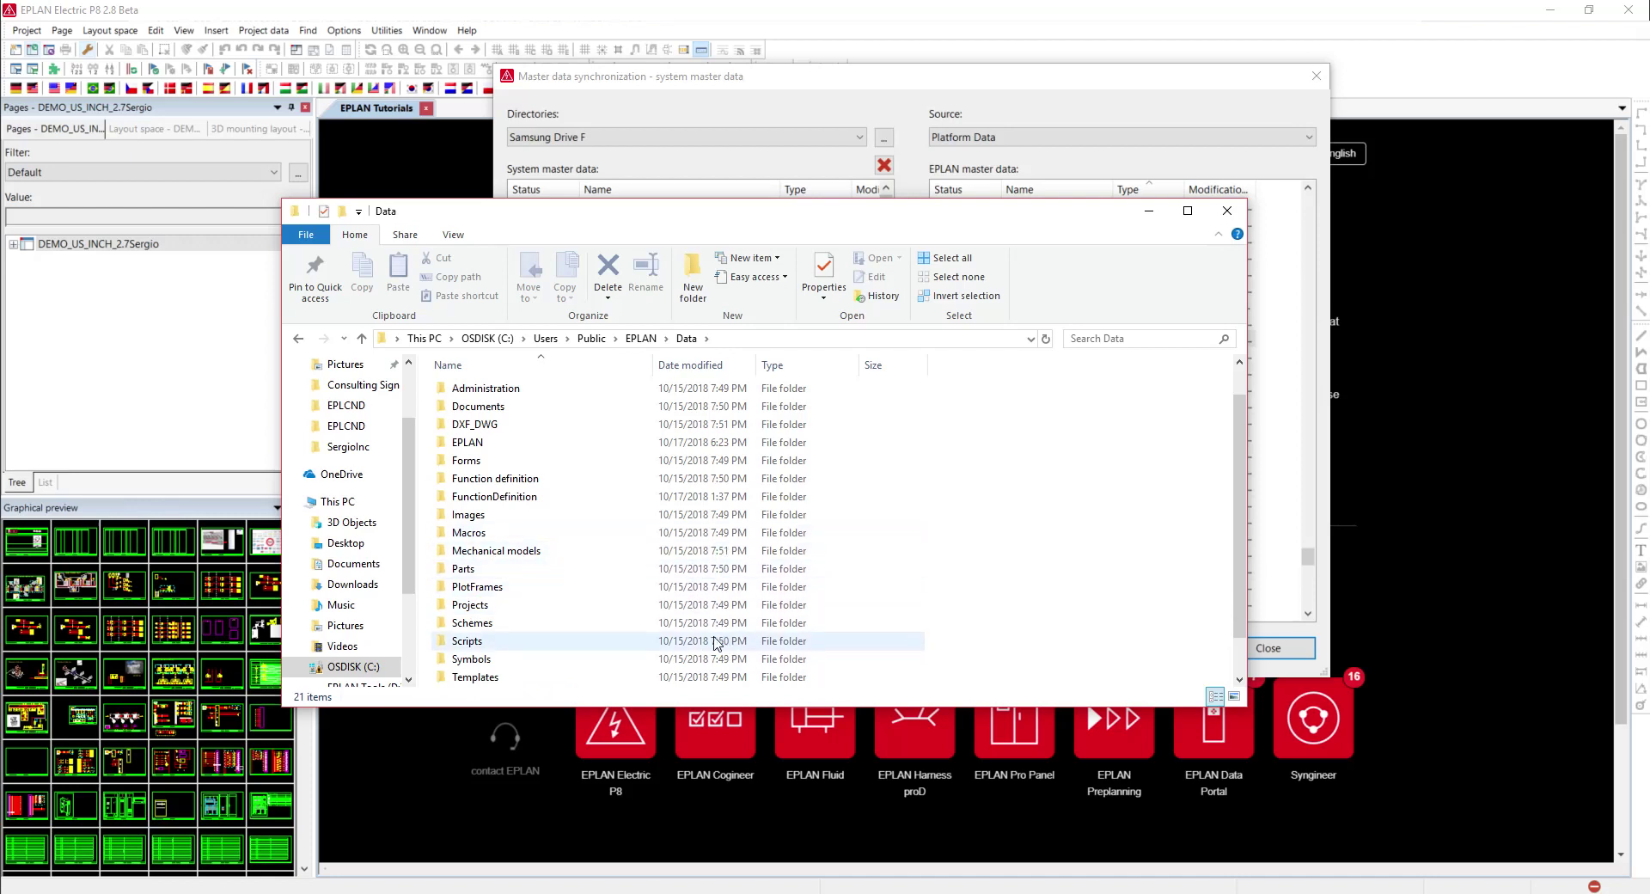
Step: Examine the plot frame files in PlotFrames\EPLCND and return to the Data folder
double_click(495, 587)
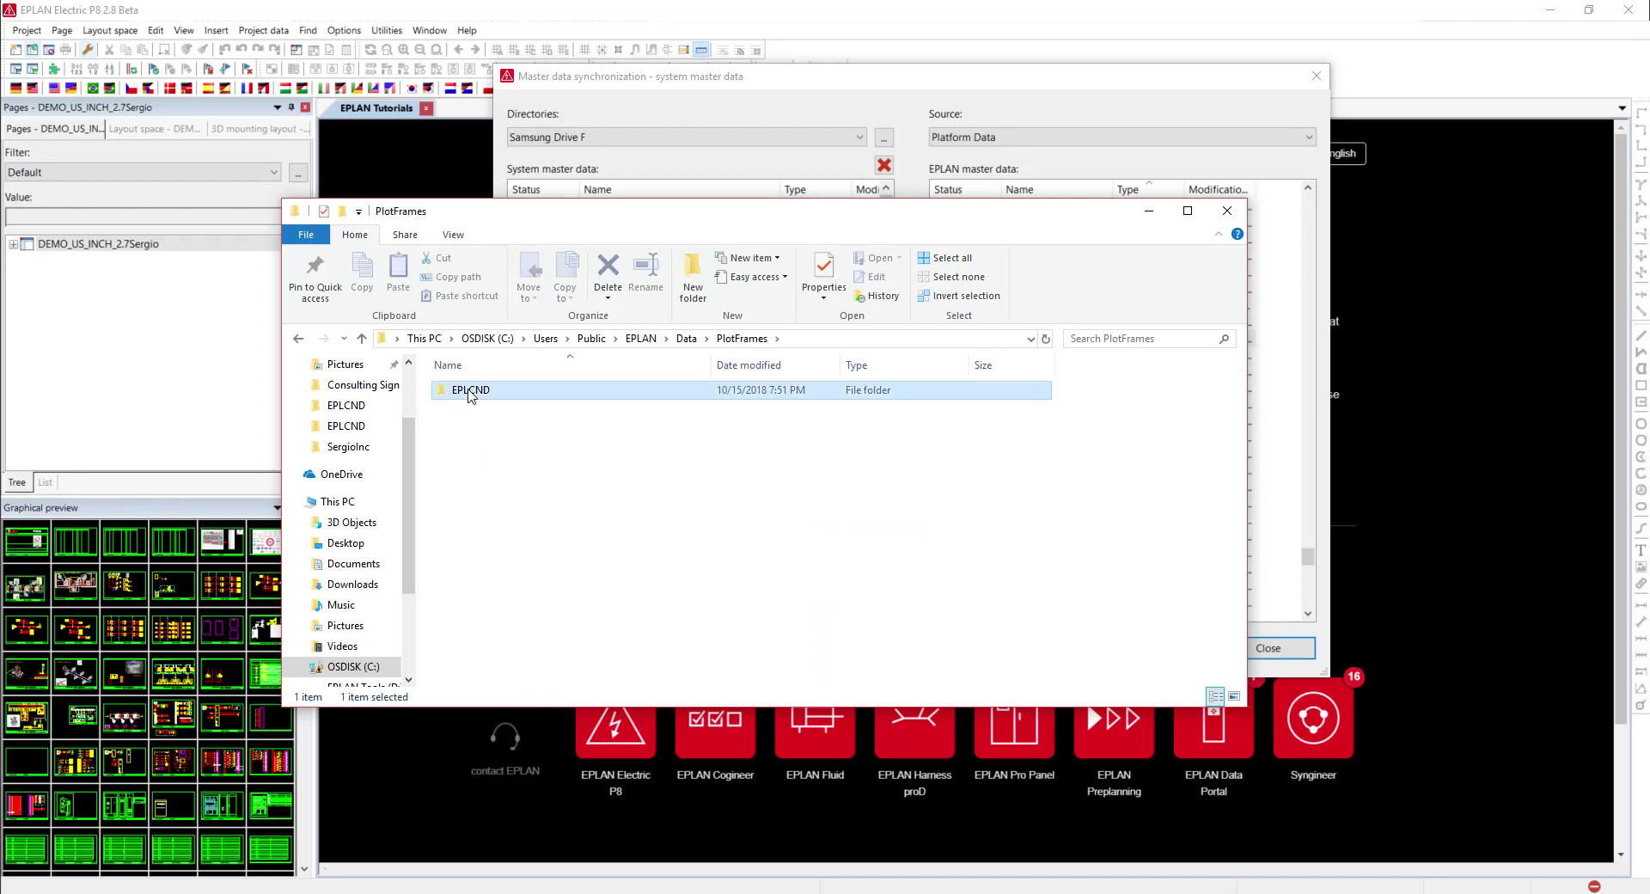
double_click(469, 392)
scroll(606, 515, "down", 6)
scroll(605, 515, "down", 13)
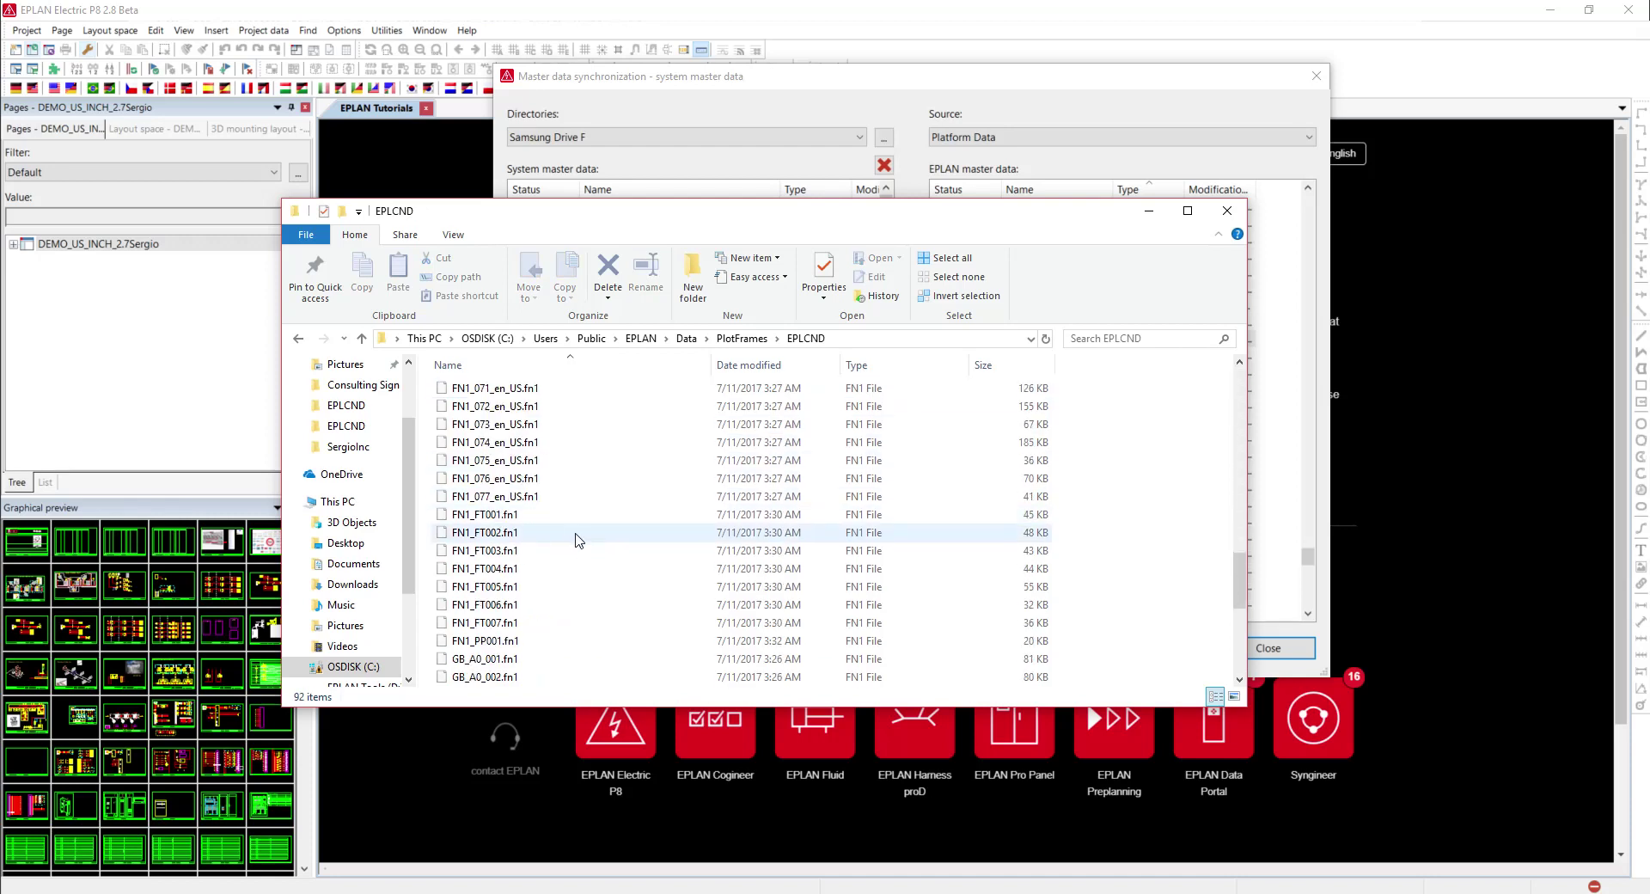
scroll(584, 533, "up", 4)
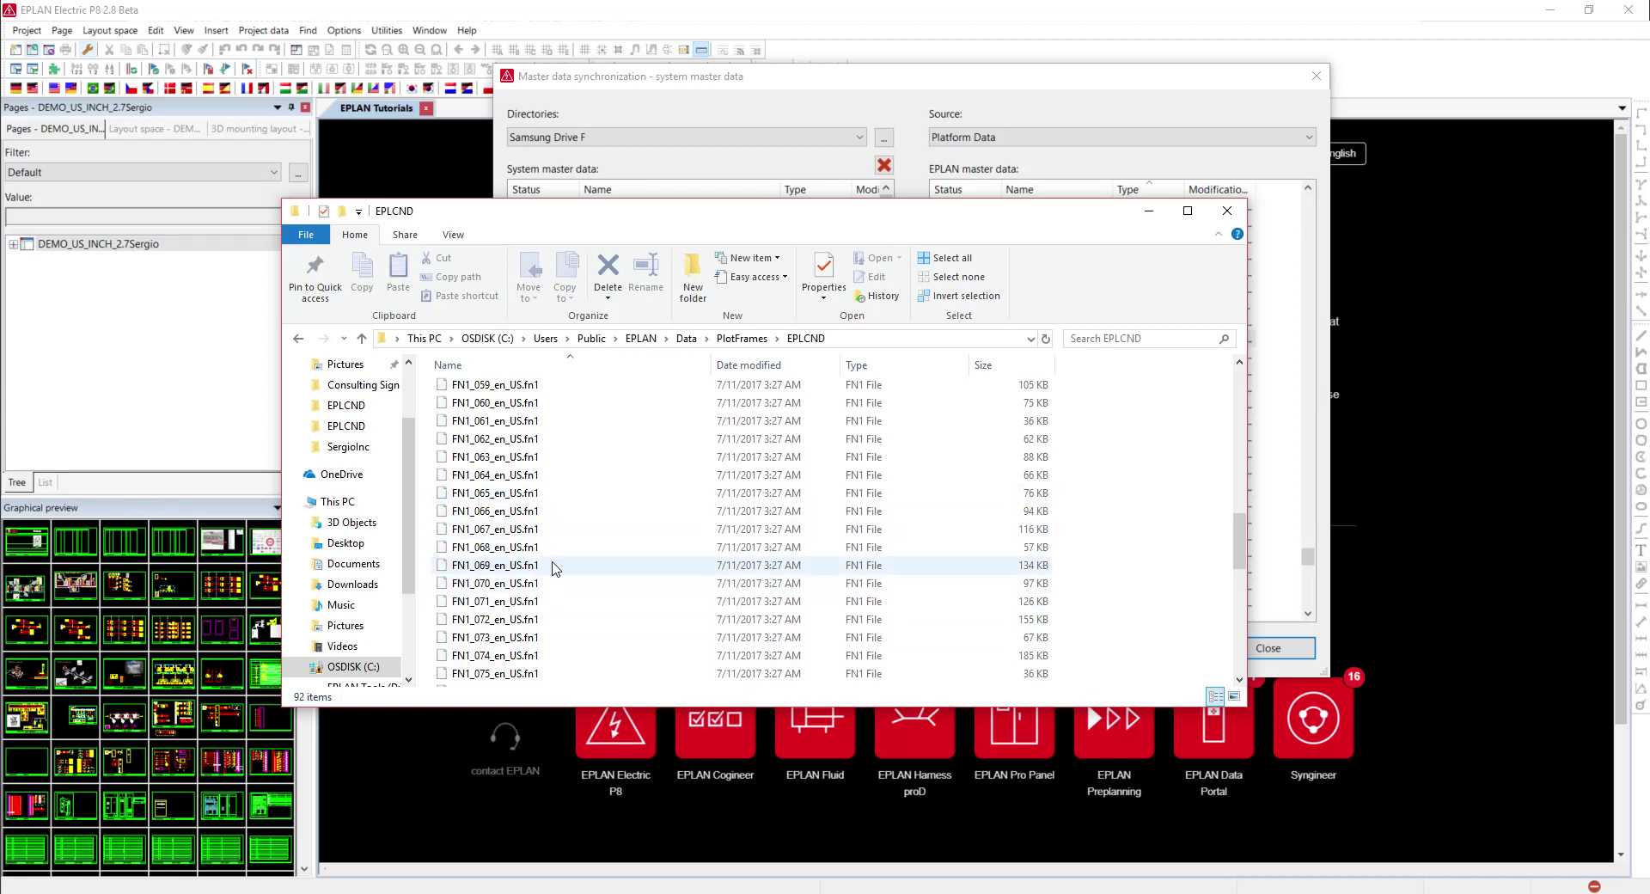
key("alt+Up")
key("alt+Up")
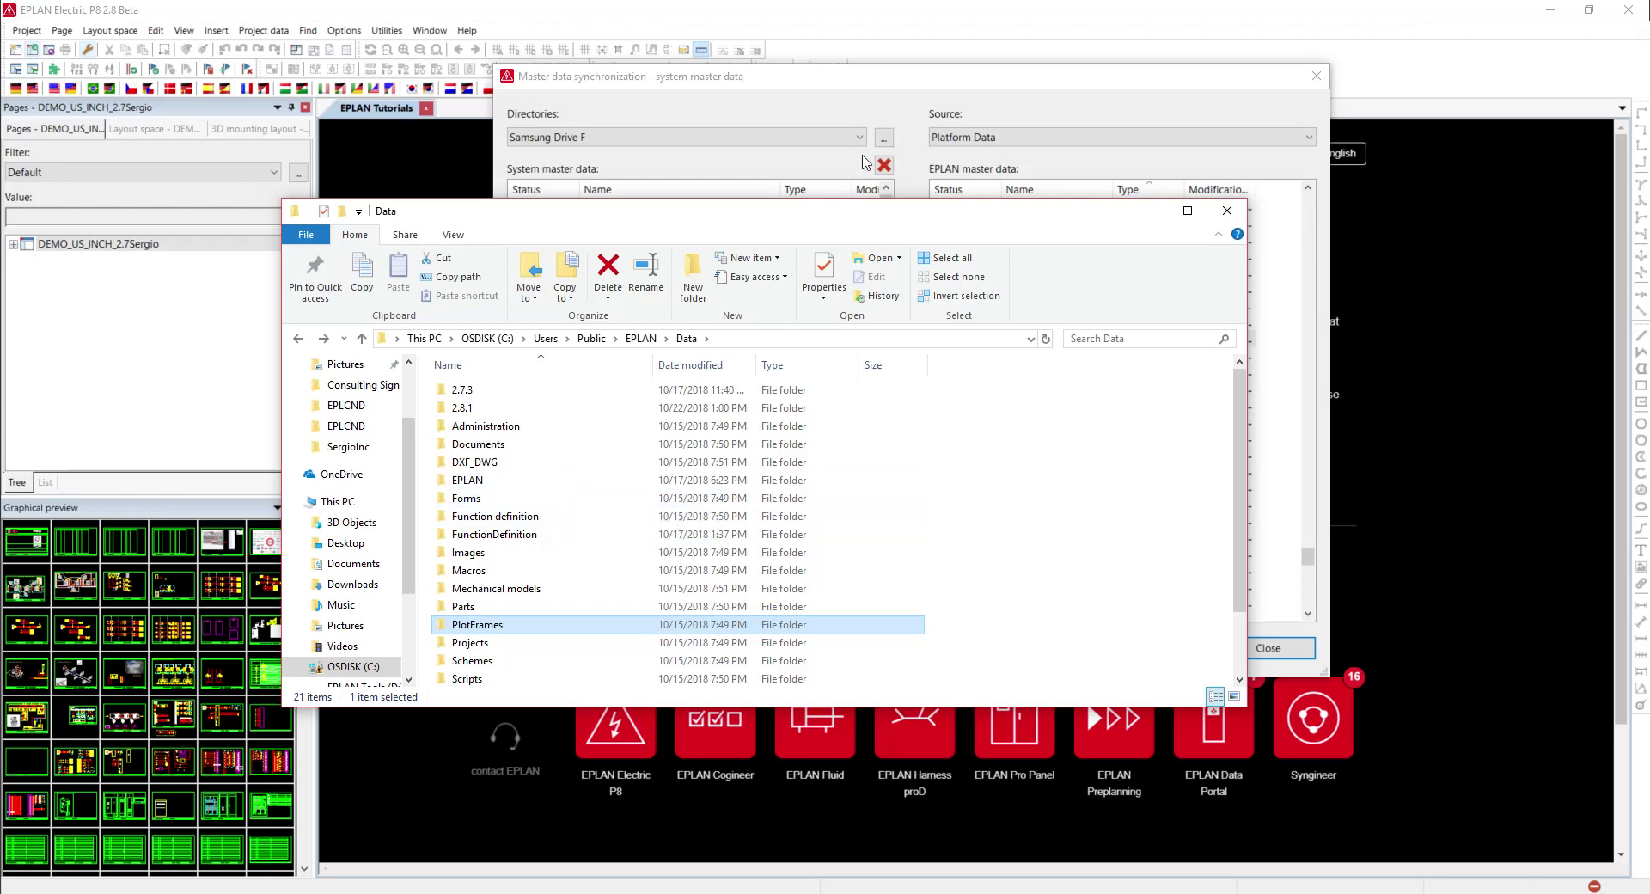
Step: Move File Explorer aside and switch back to EPLAN's system master data synchronization window
left_click_drag(874, 222, 865, 271)
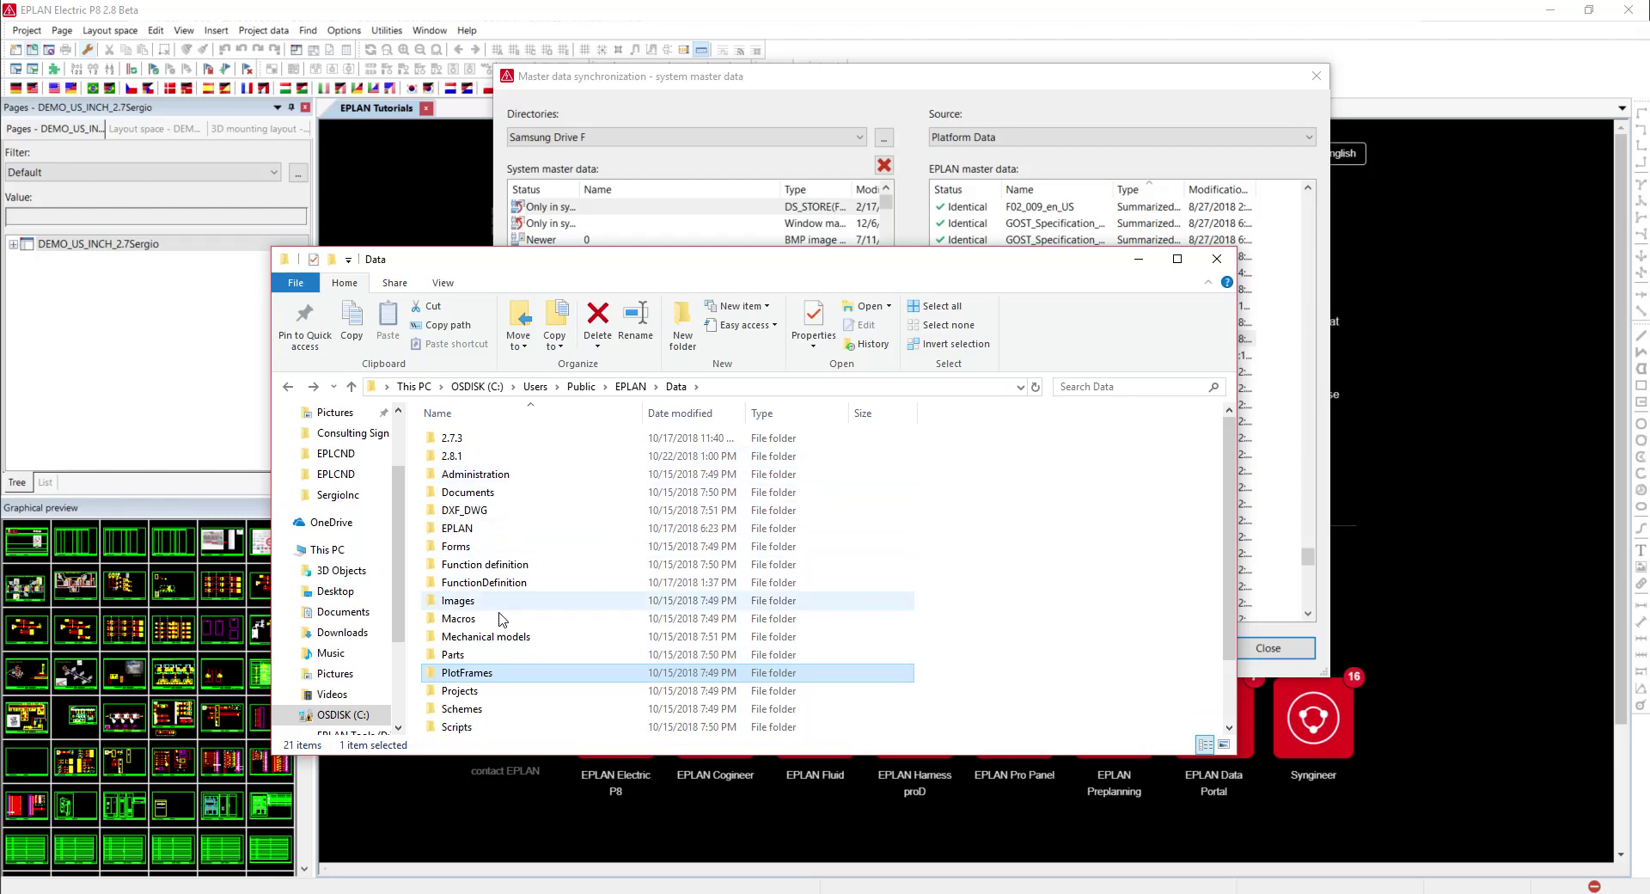
left_click(952, 82)
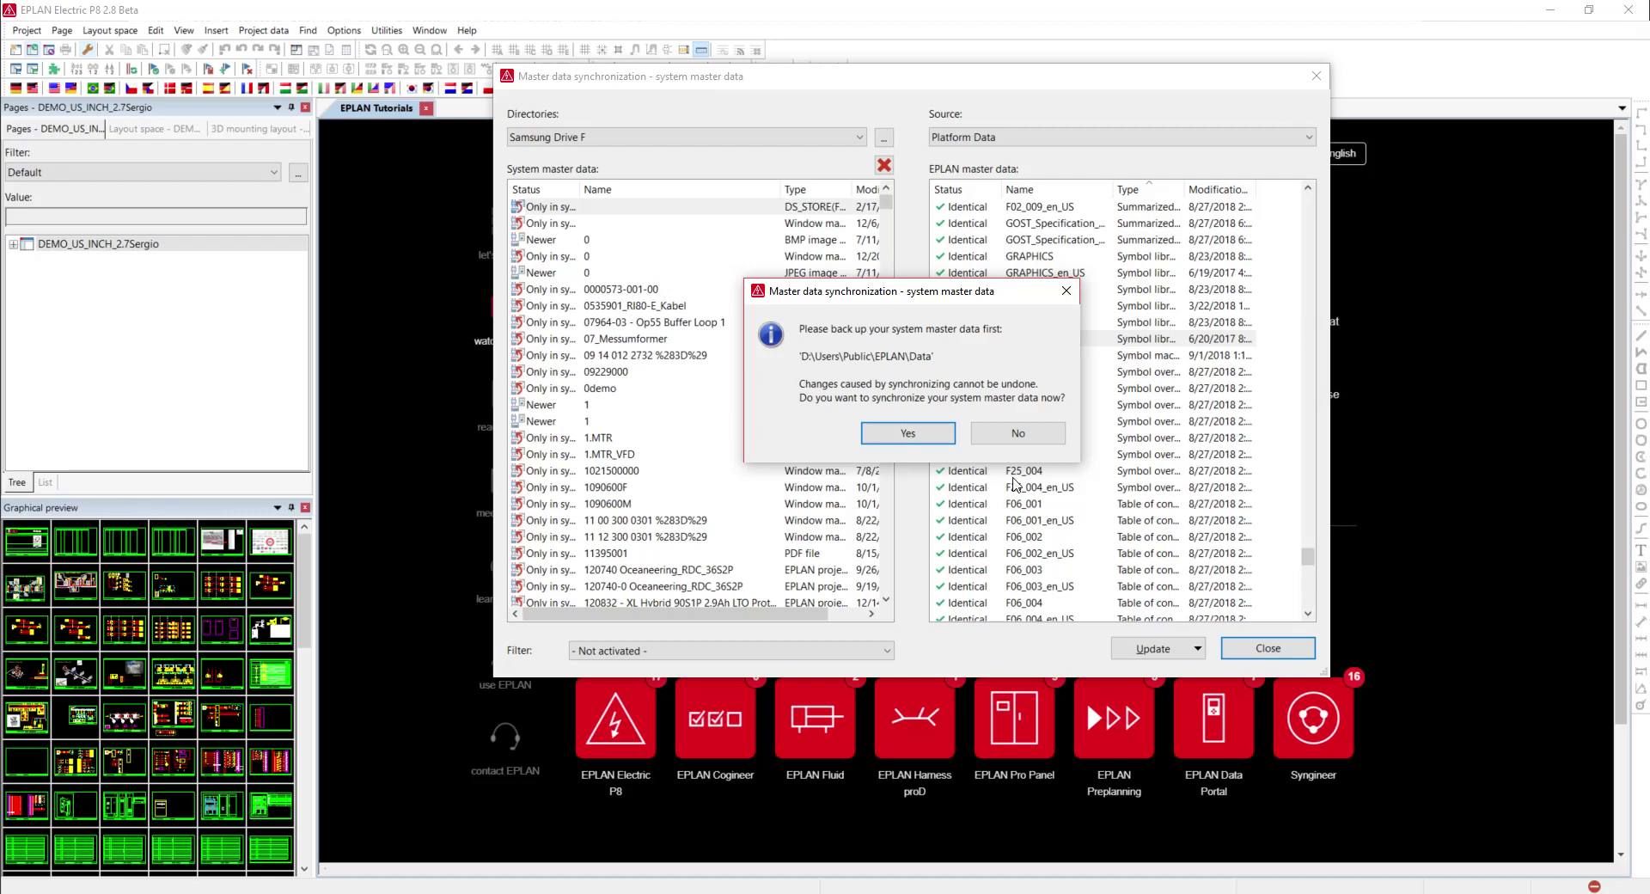
Step: Confirm the system master data synchronization and recheck the Data folder in File Explorer before returning to EPLAN's synchronization window
left_click(940, 441)
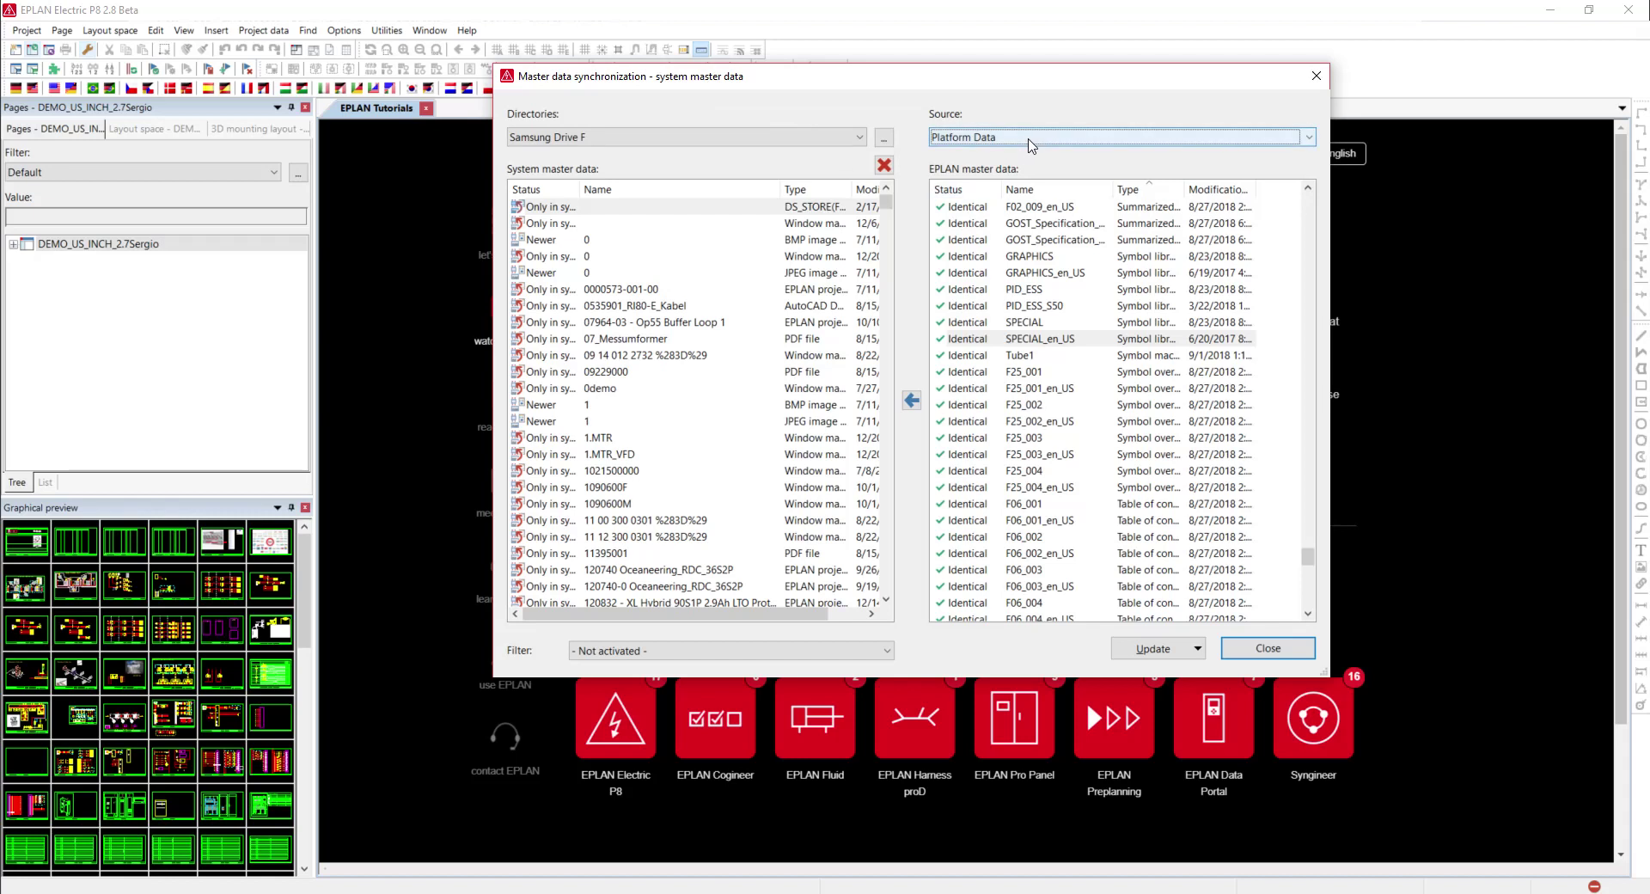
left_click(184, 893)
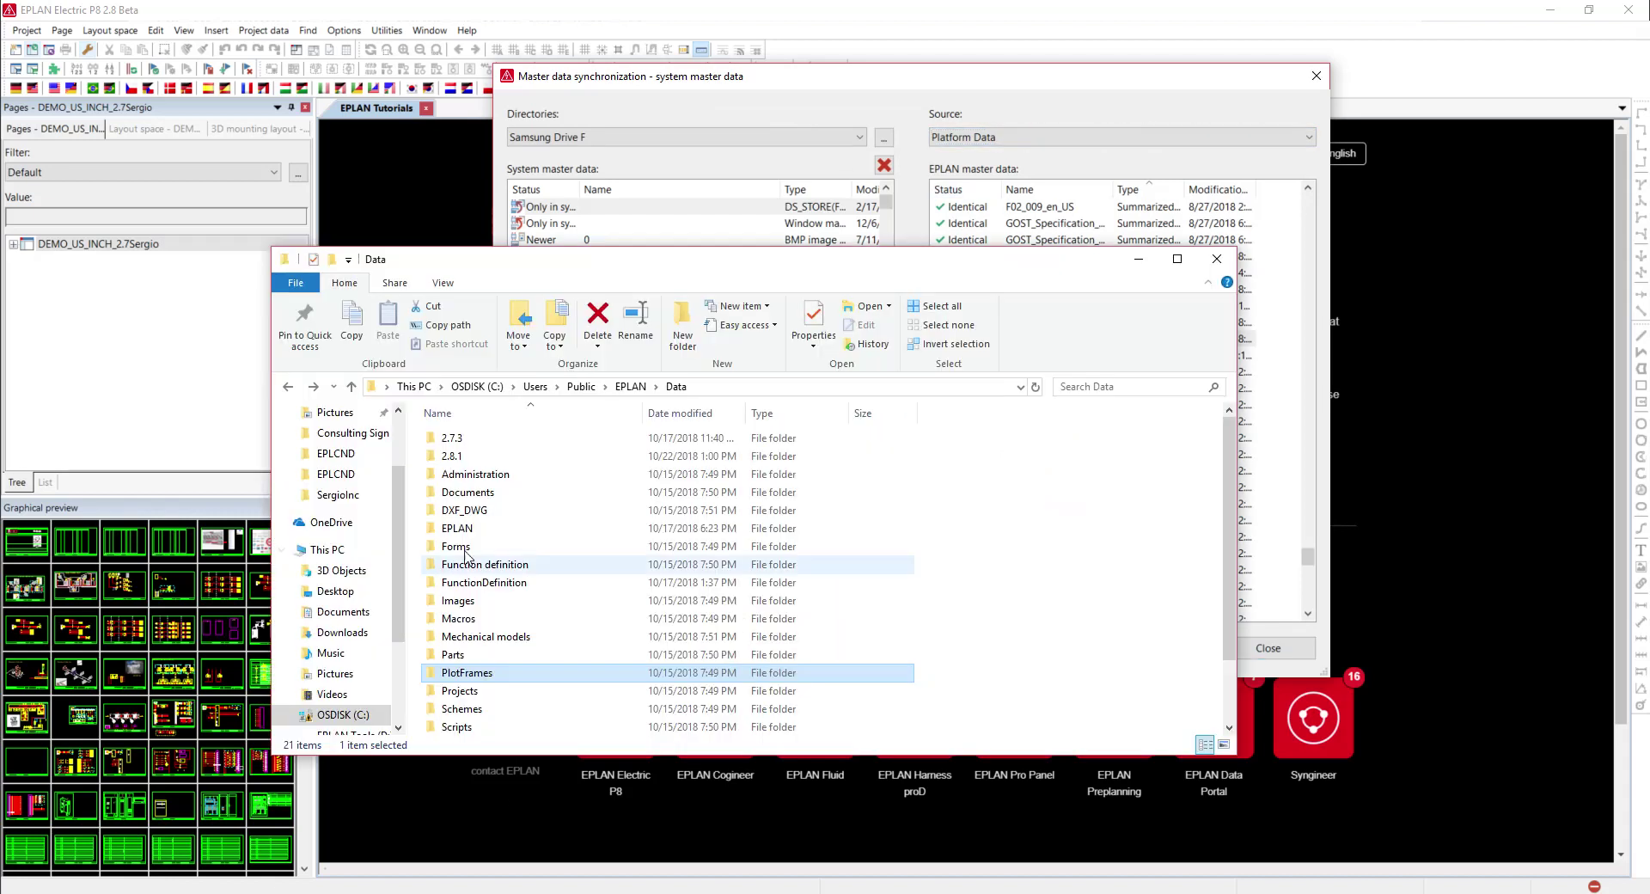
left_click_drag(863, 271, 1154, 430)
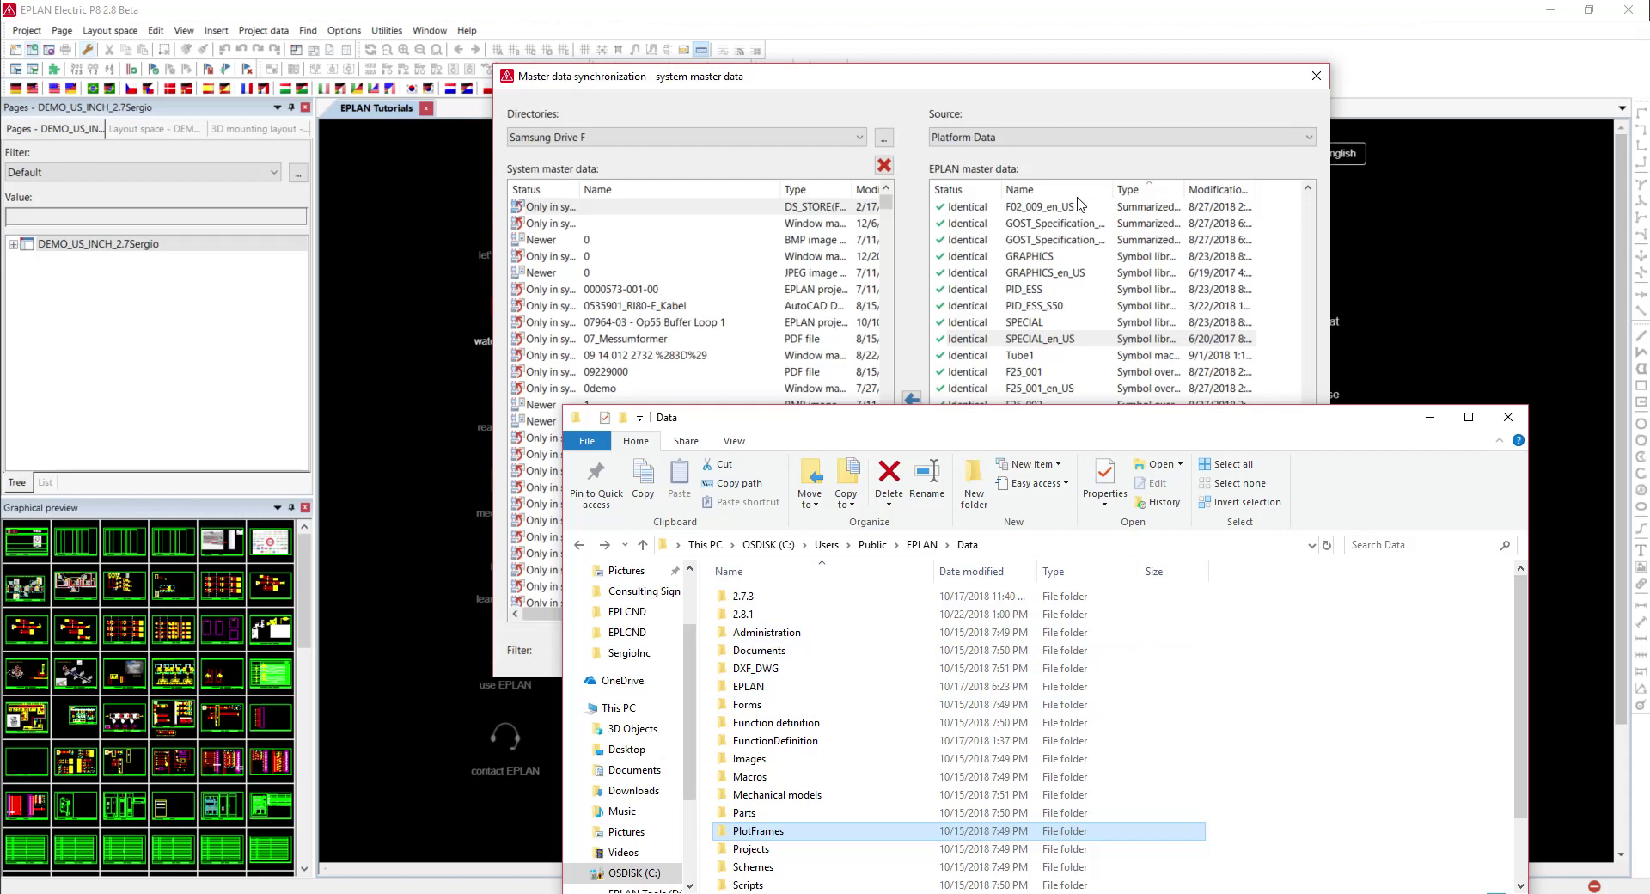
left_click(1083, 87)
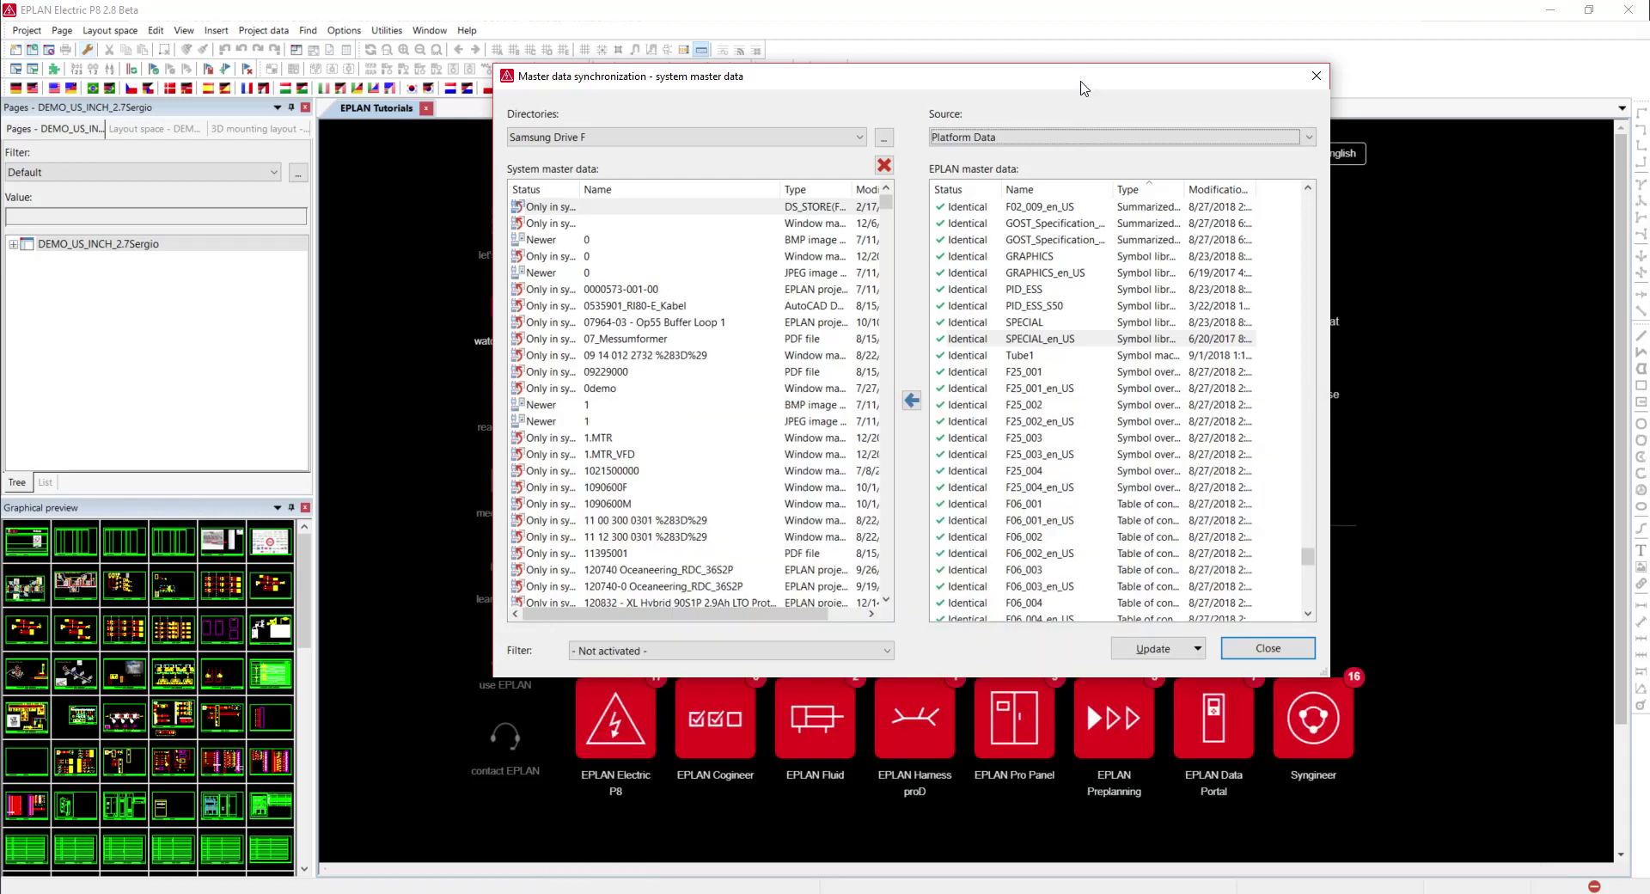
Step: Check the available synchronization filters and look through the EPLAN master data list from the symbol libraries to the XML files
left_click(1036, 340)
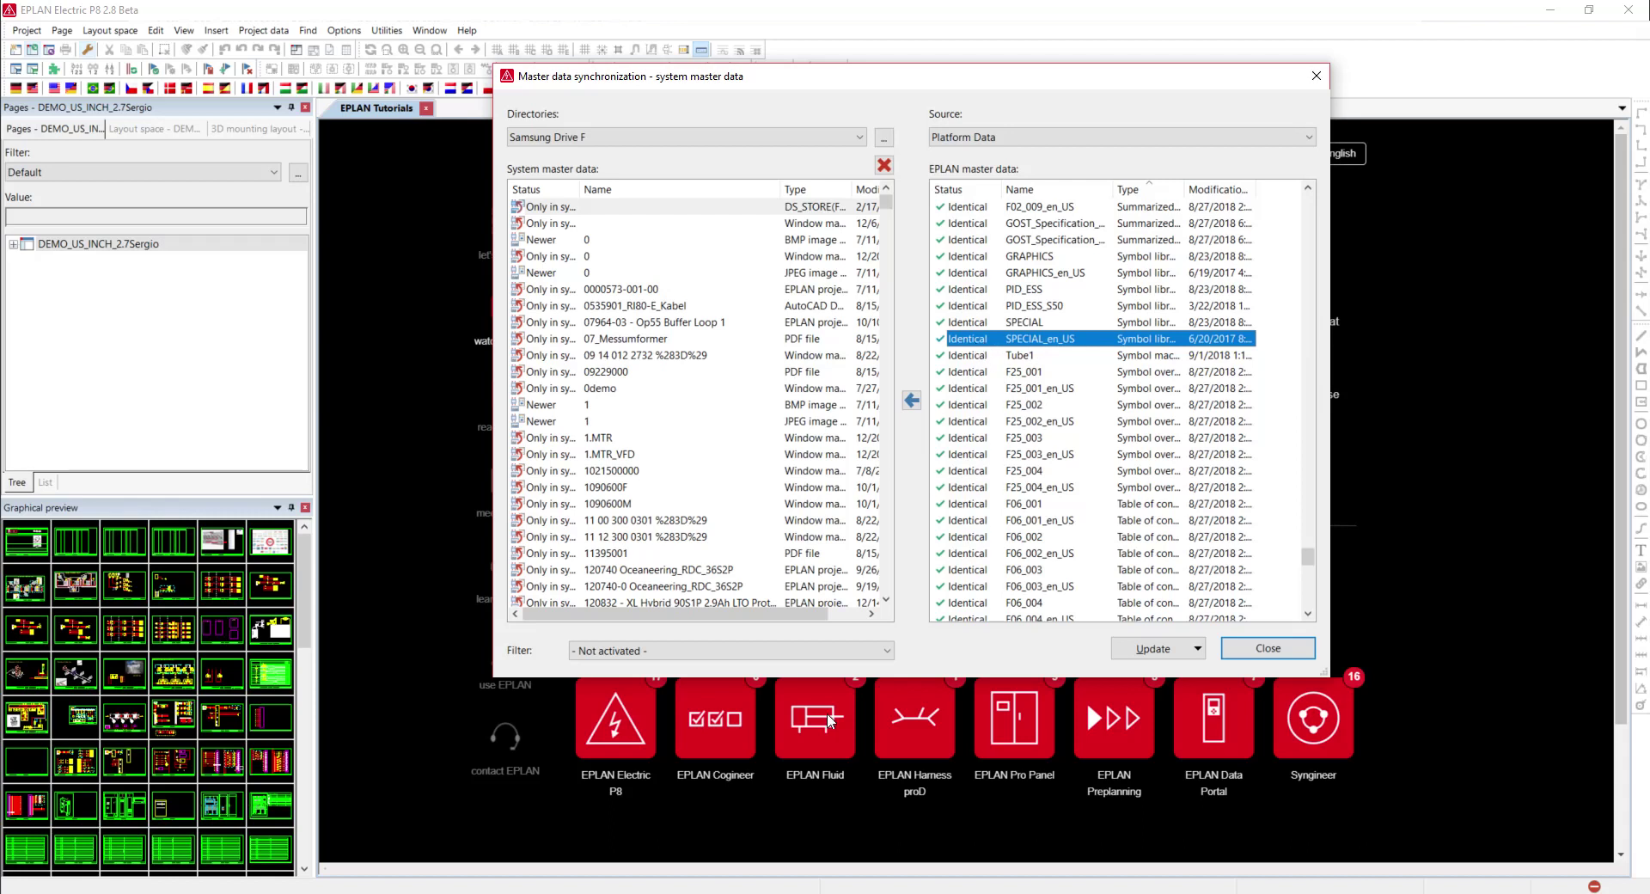
left_click(855, 651)
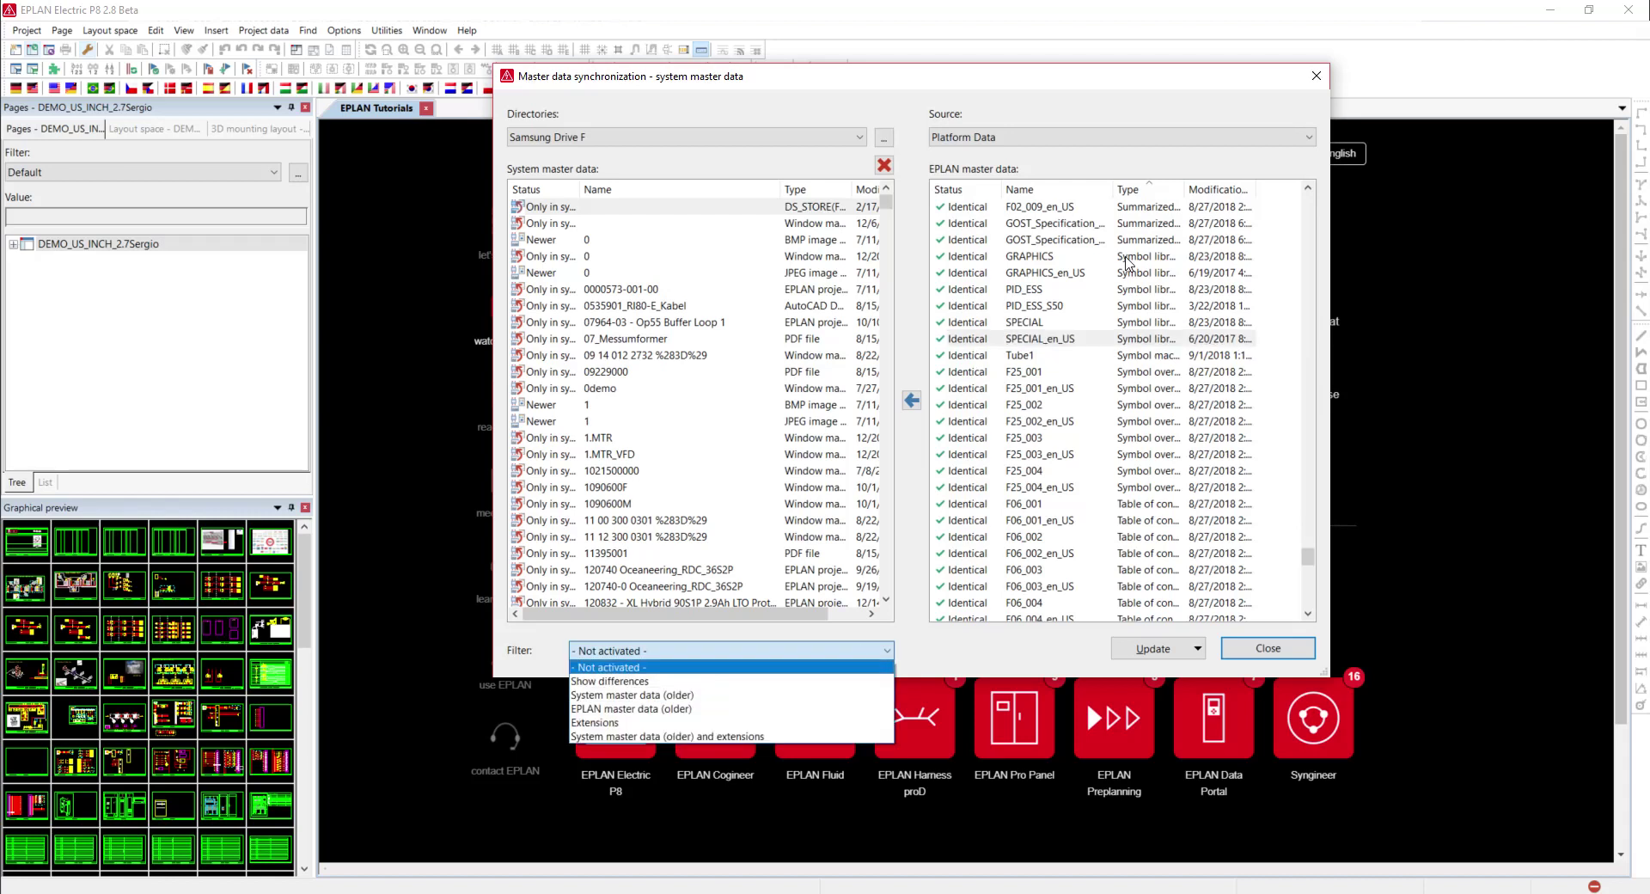
left_click(1044, 329)
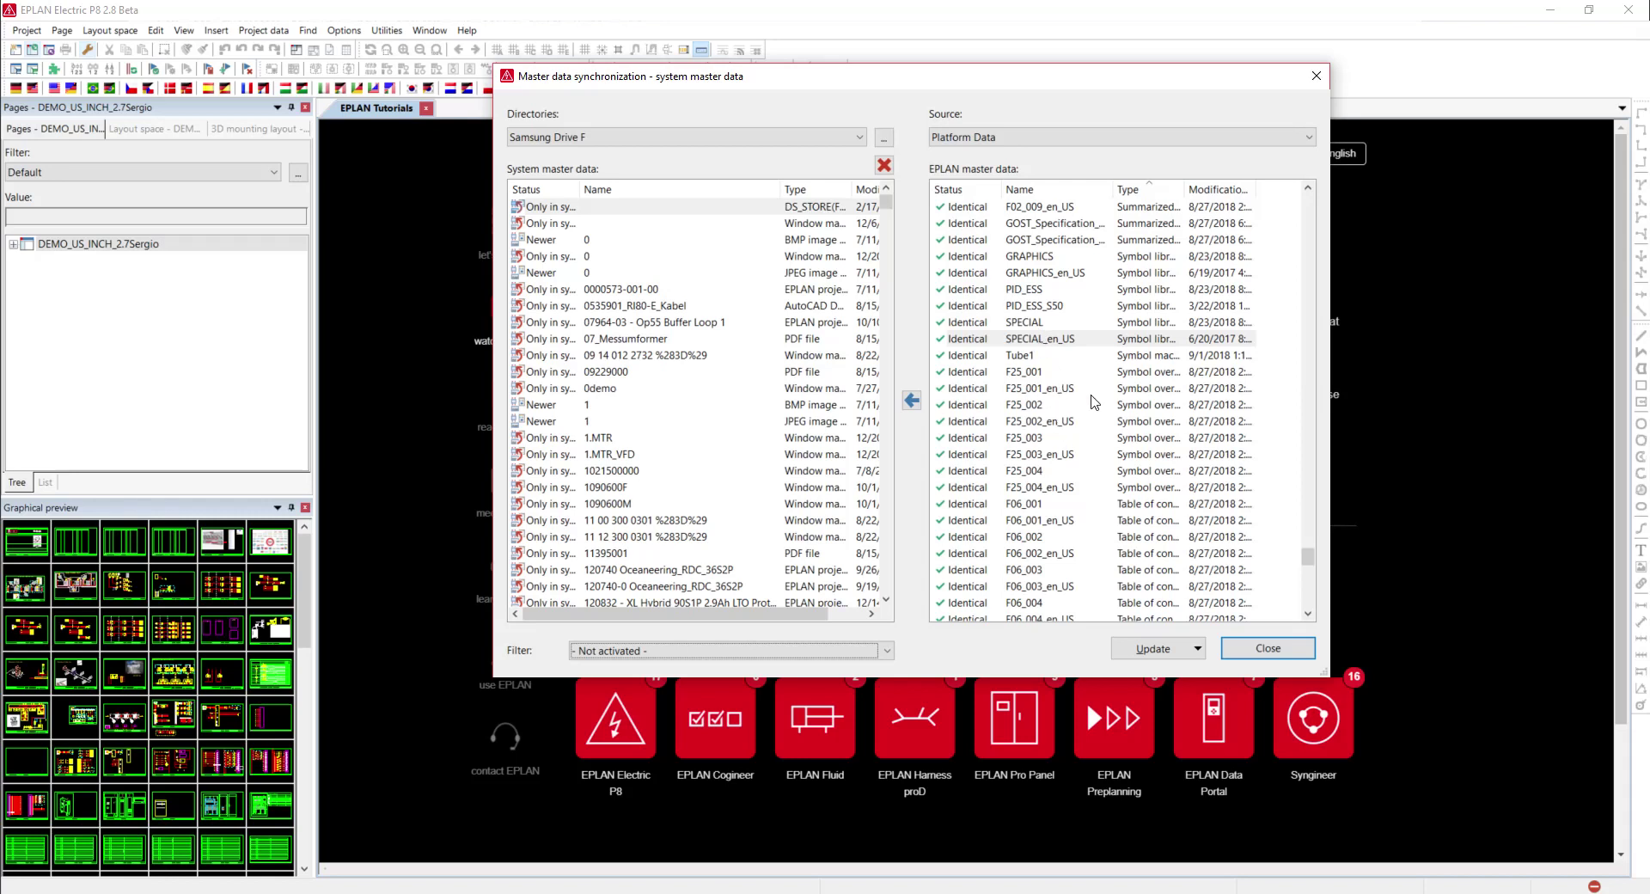
scroll(1075, 443, "down", 5)
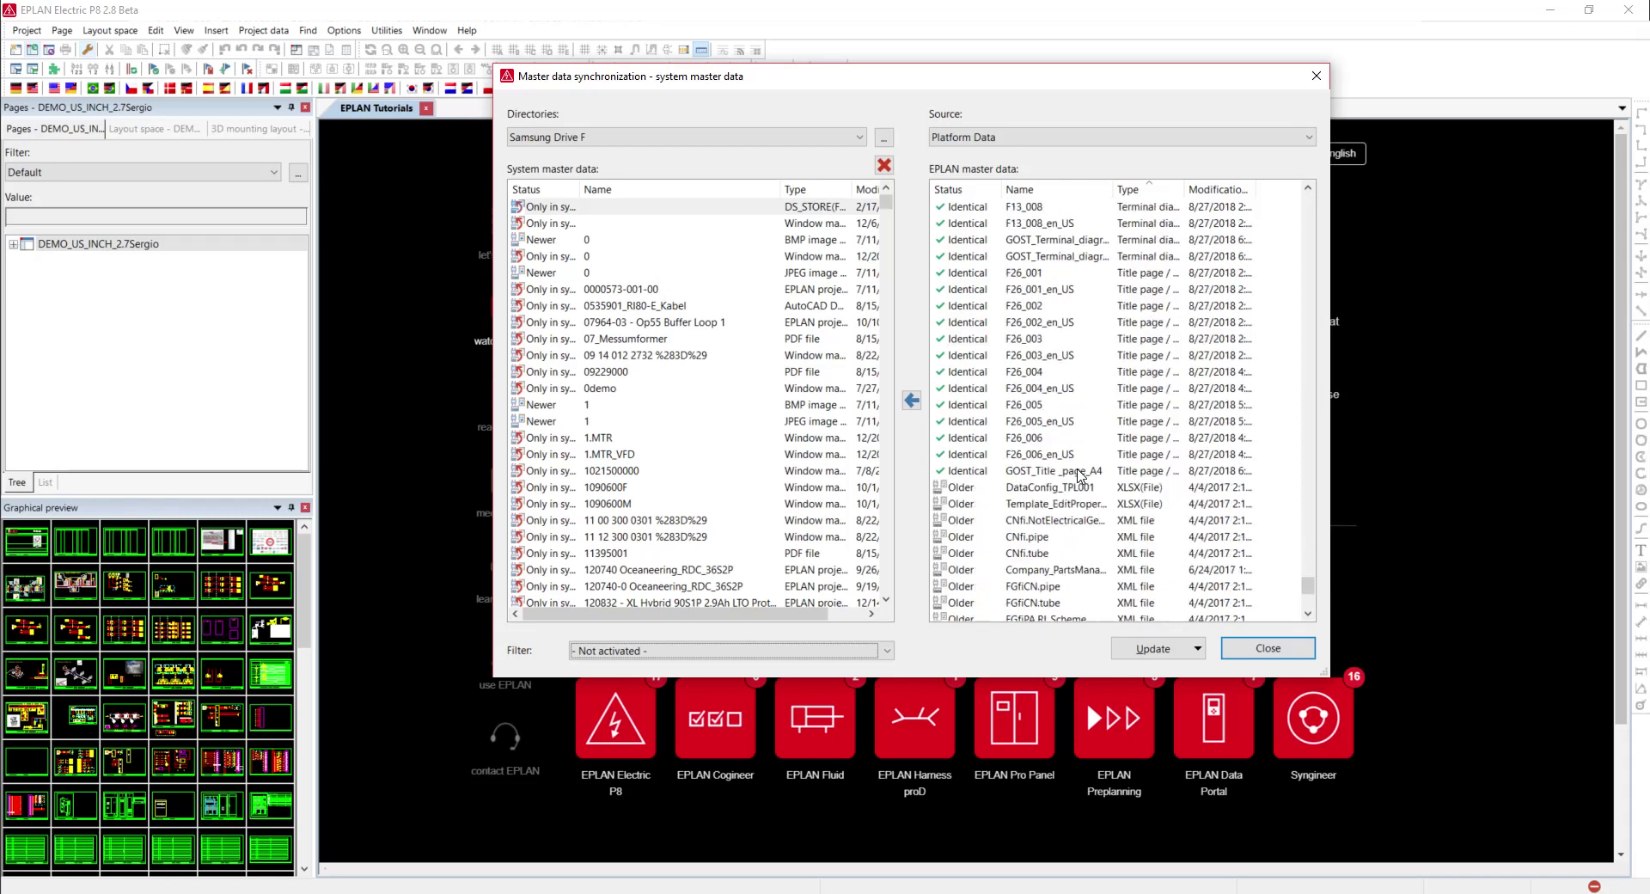
scroll(1081, 469, "down", 6)
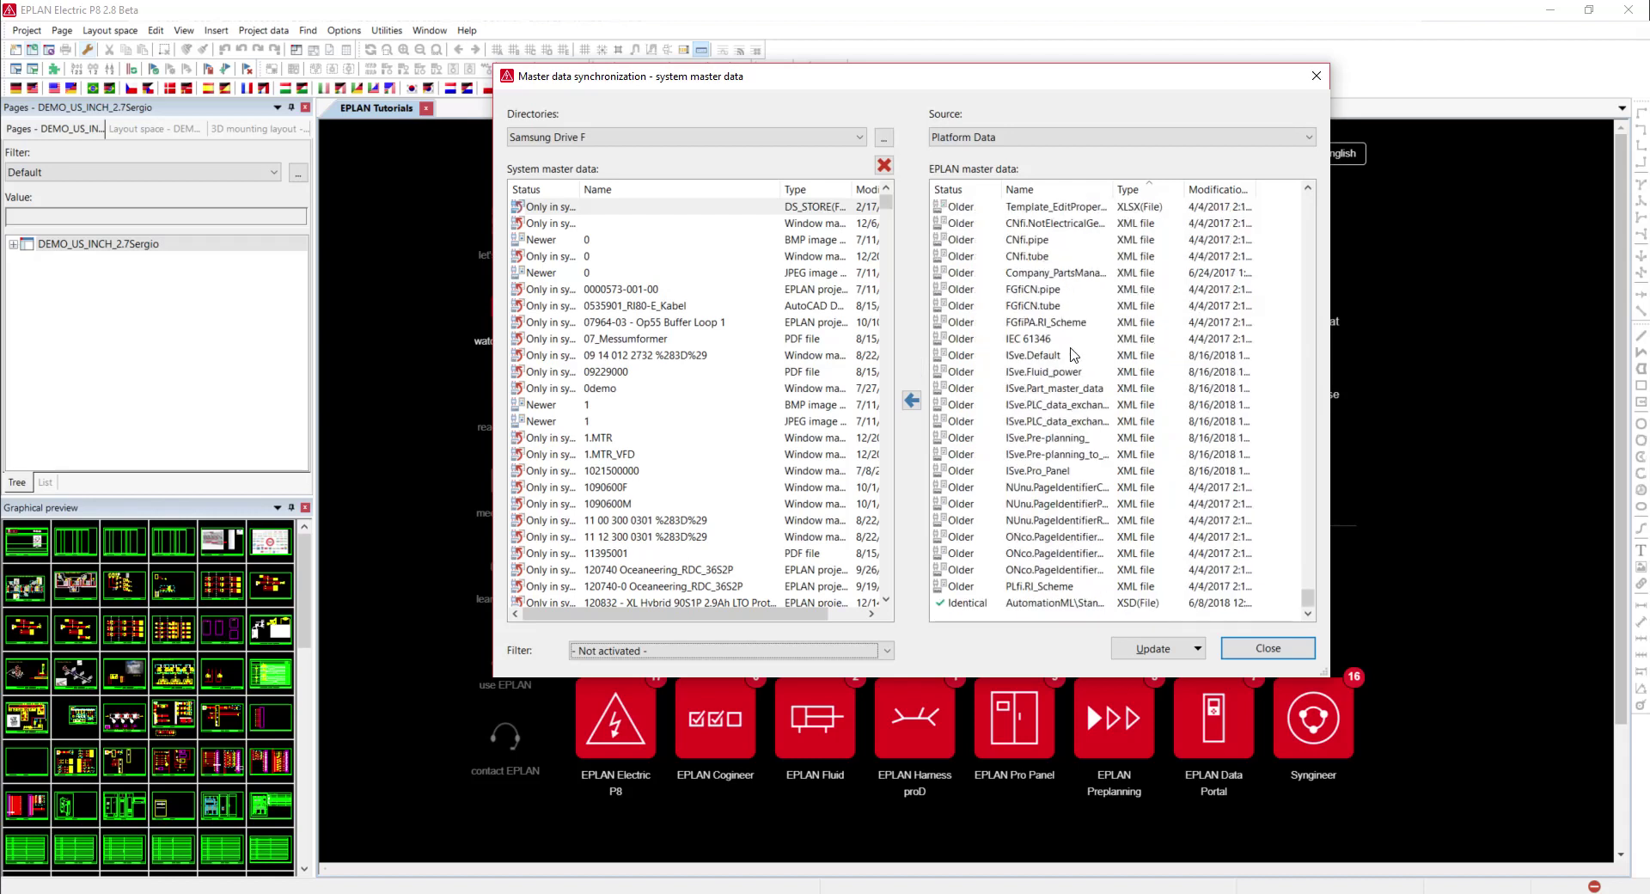
scroll(1096, 376, "up", 1)
scroll(1095, 371, "up", 9)
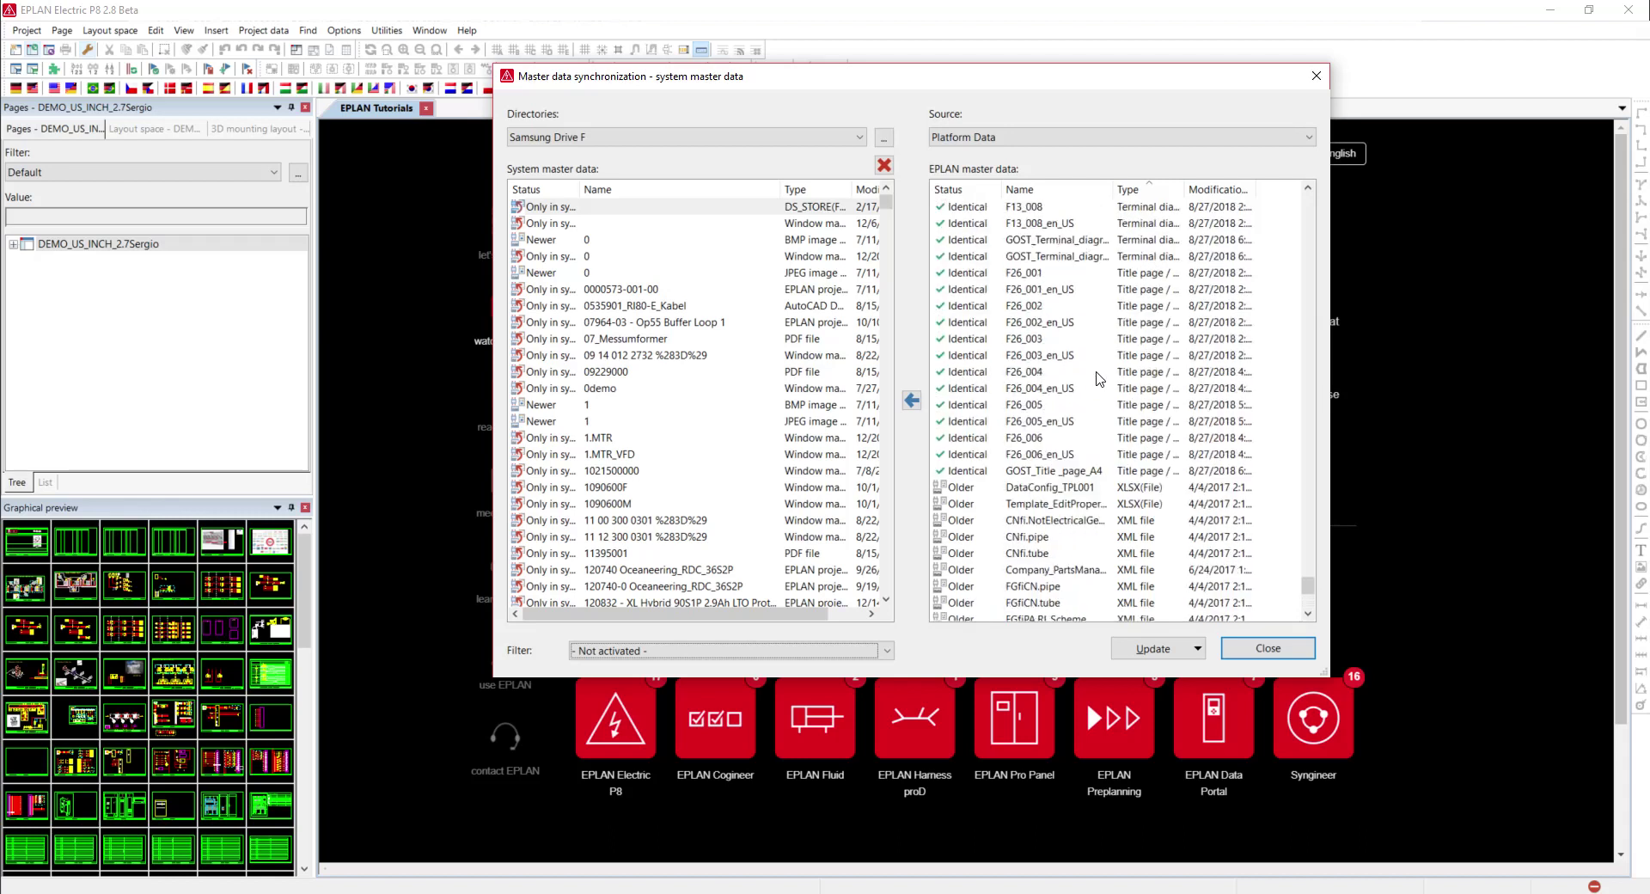
scroll(1103, 382, "up", 4)
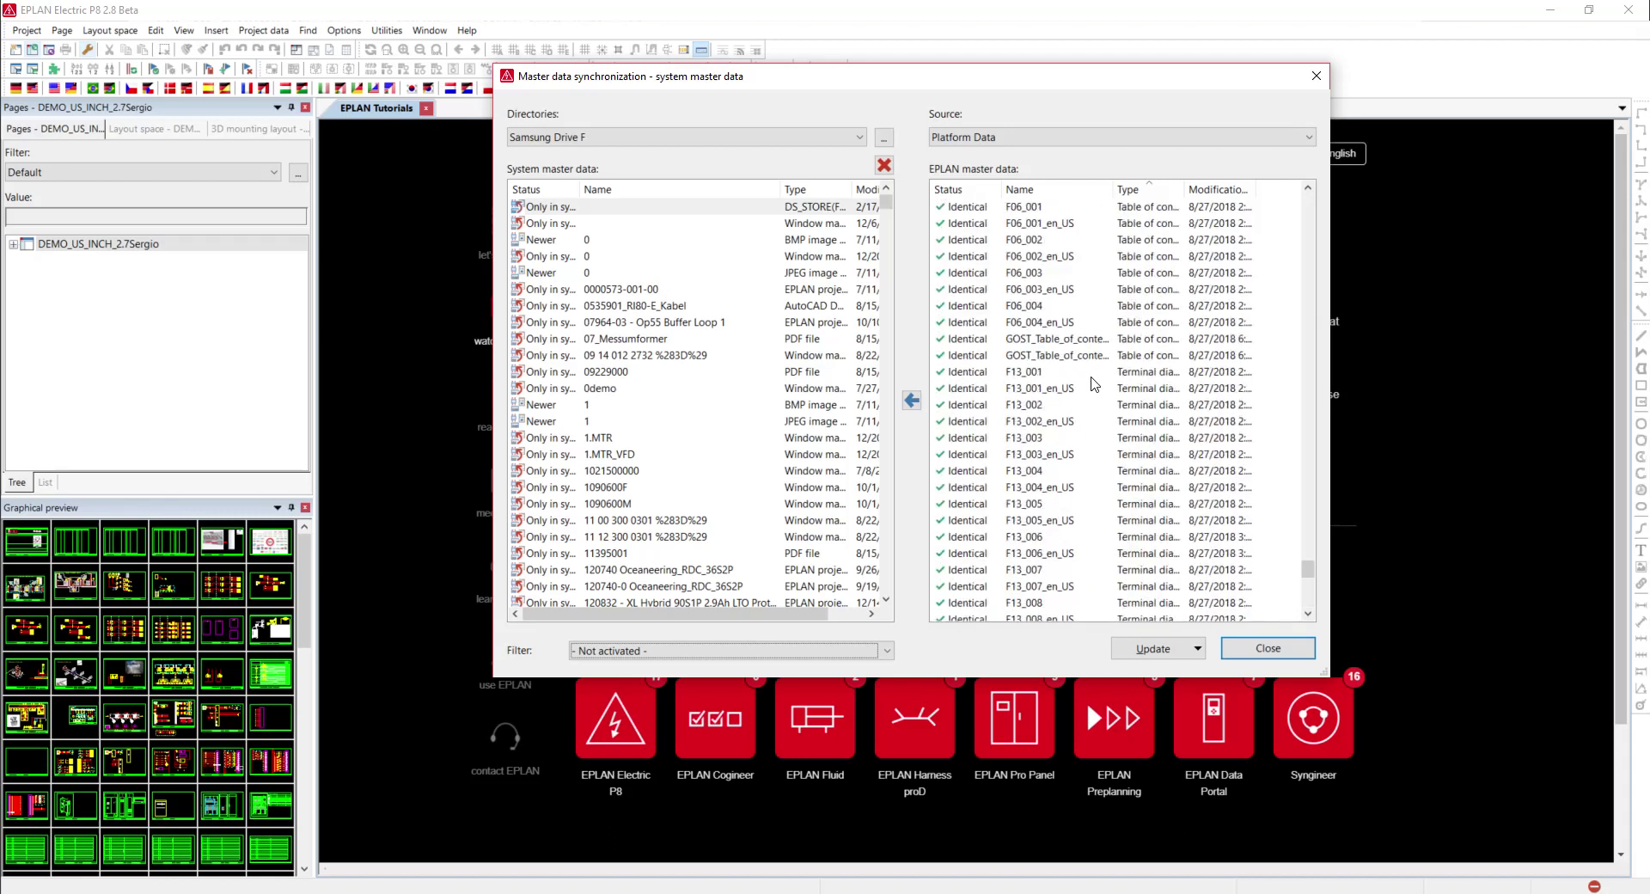
scroll(1100, 404, "down", 1)
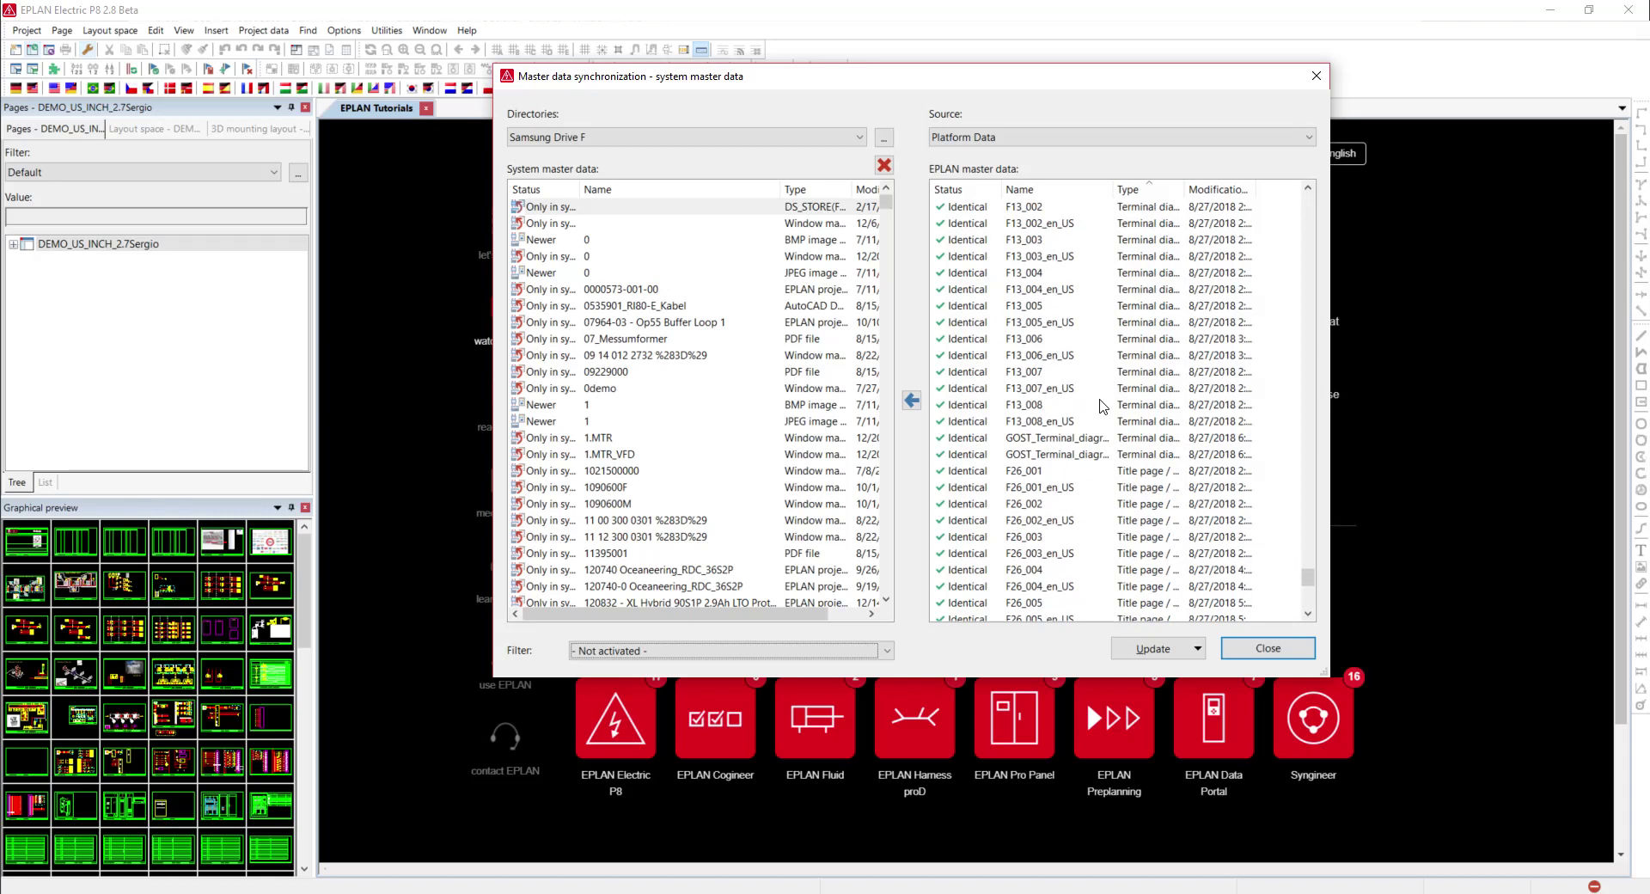
scroll(1106, 415, "up", 8)
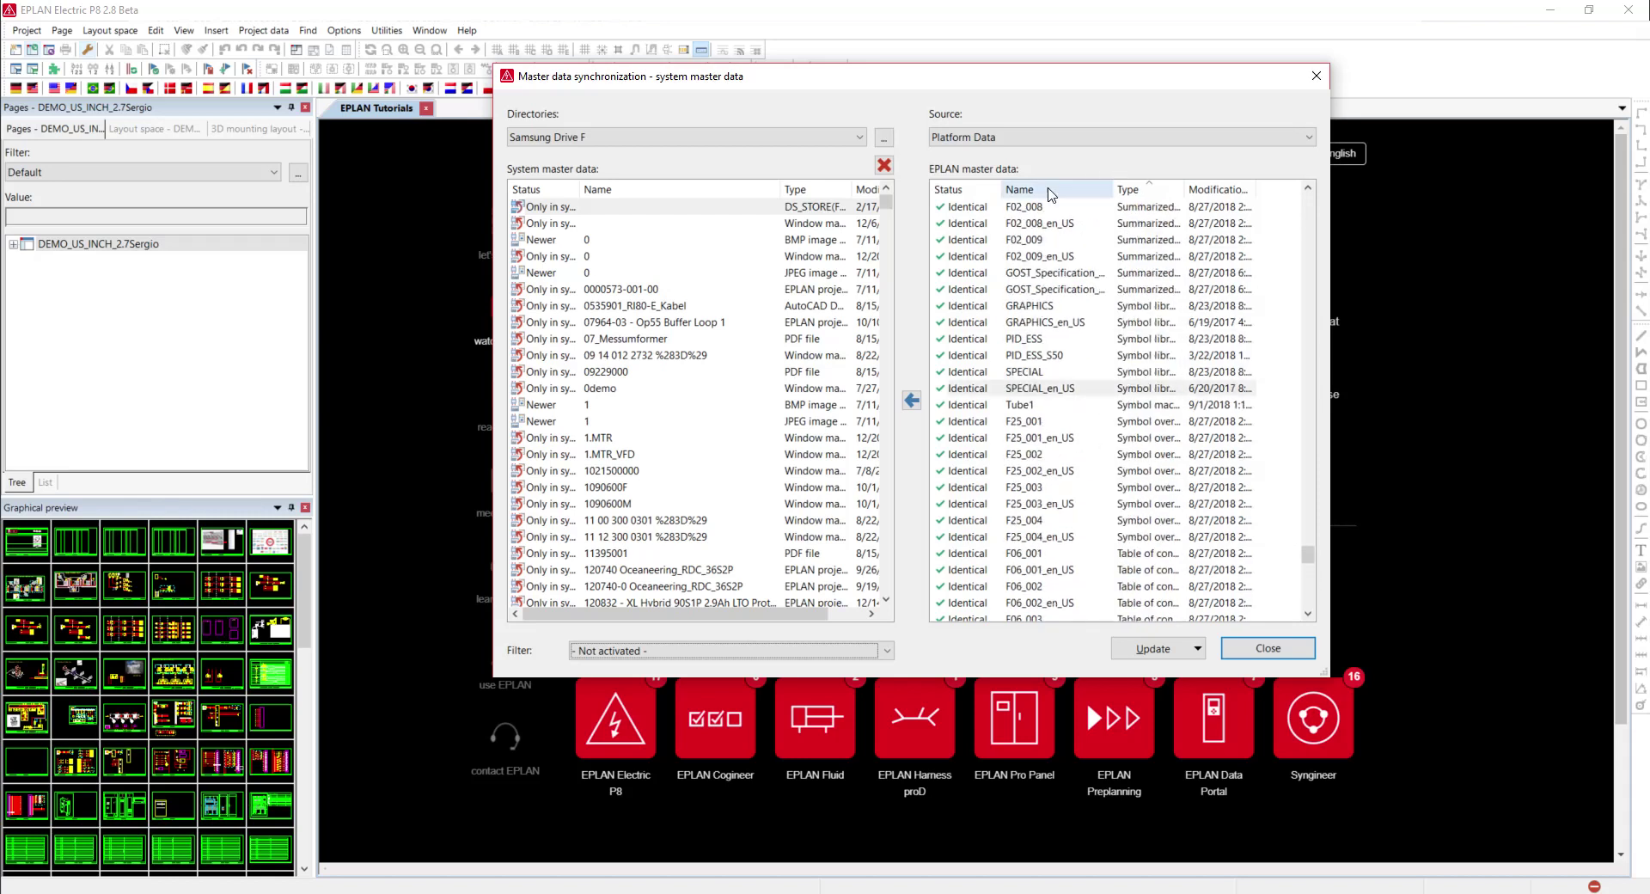
Step: Sort the EPLAN master data by name and select the FctDefLib function definition entry
left_click(1075, 182)
scroll(1090, 334, "up", 12)
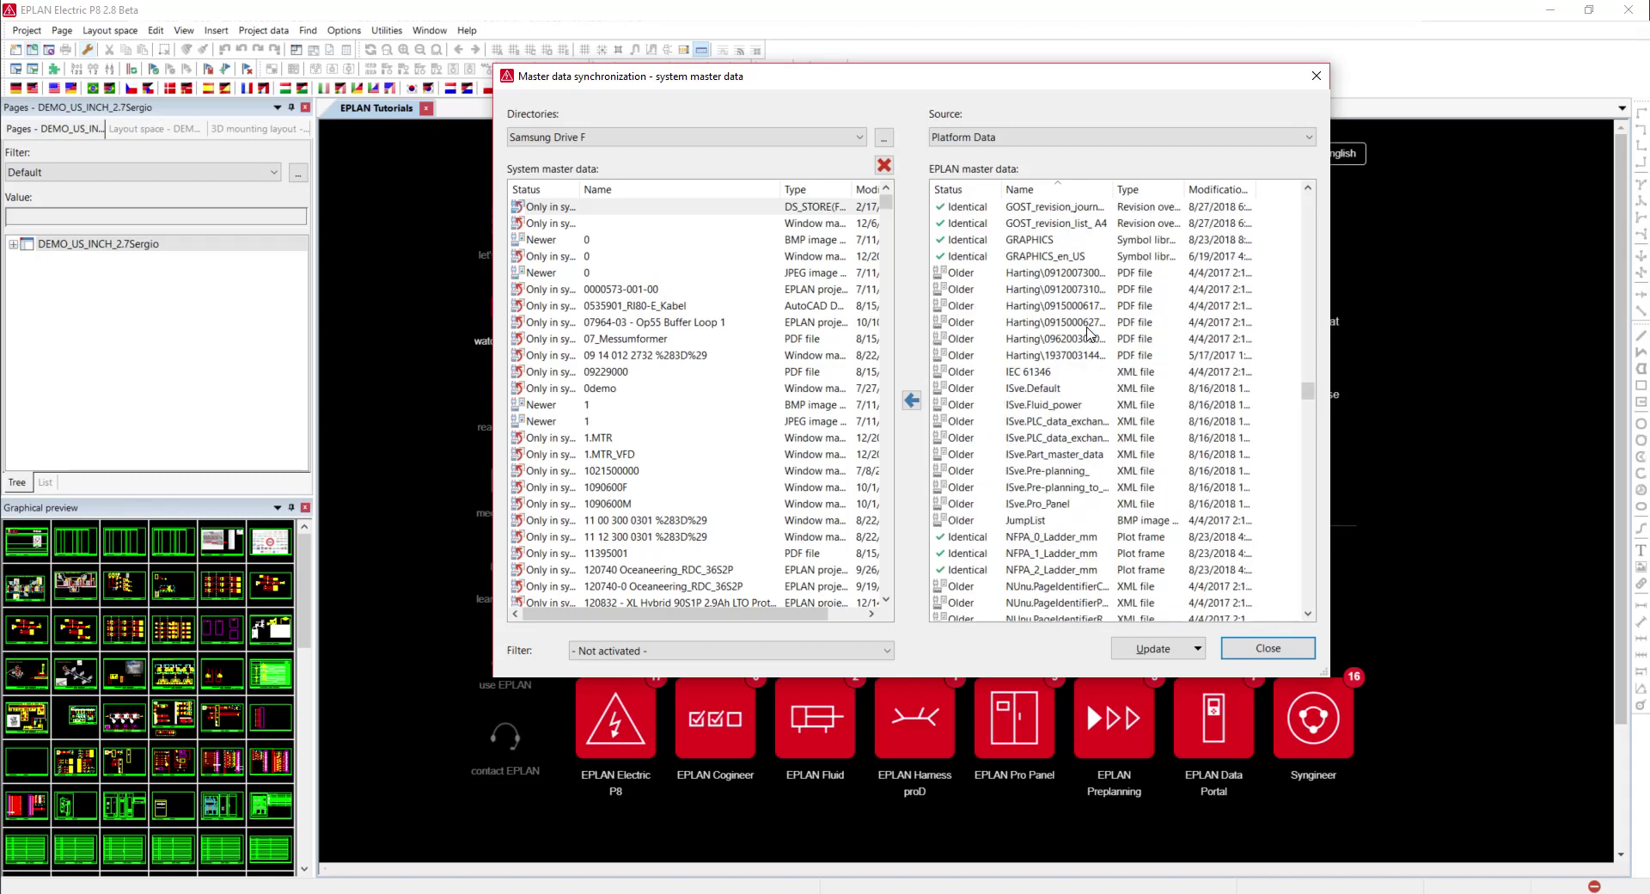
scroll(1087, 334, "up", 10)
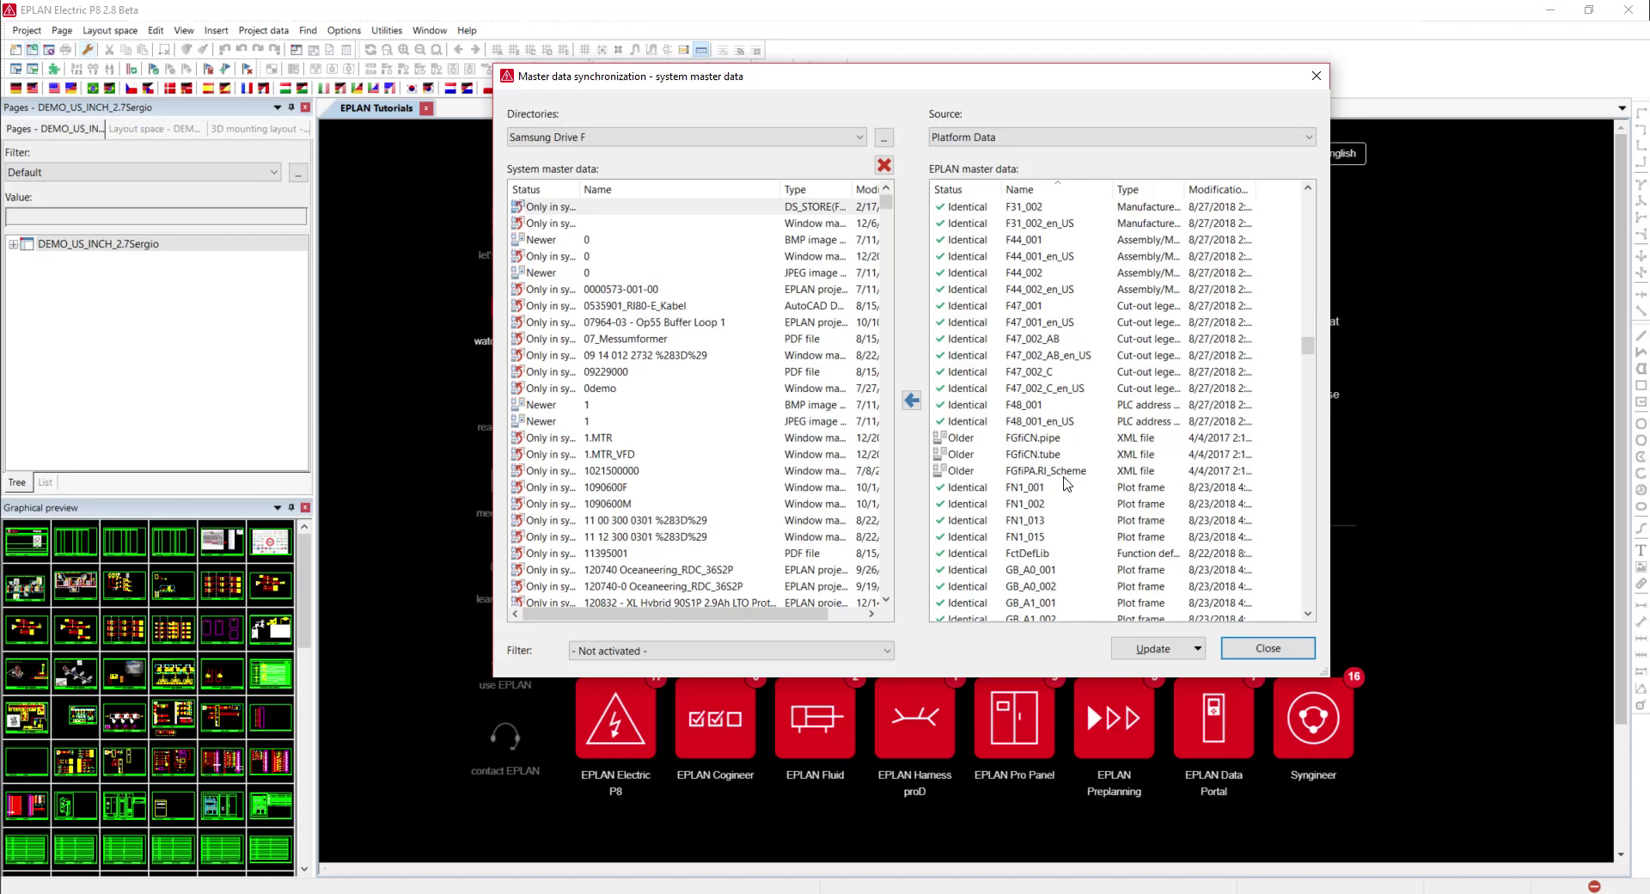
left_click(1031, 554)
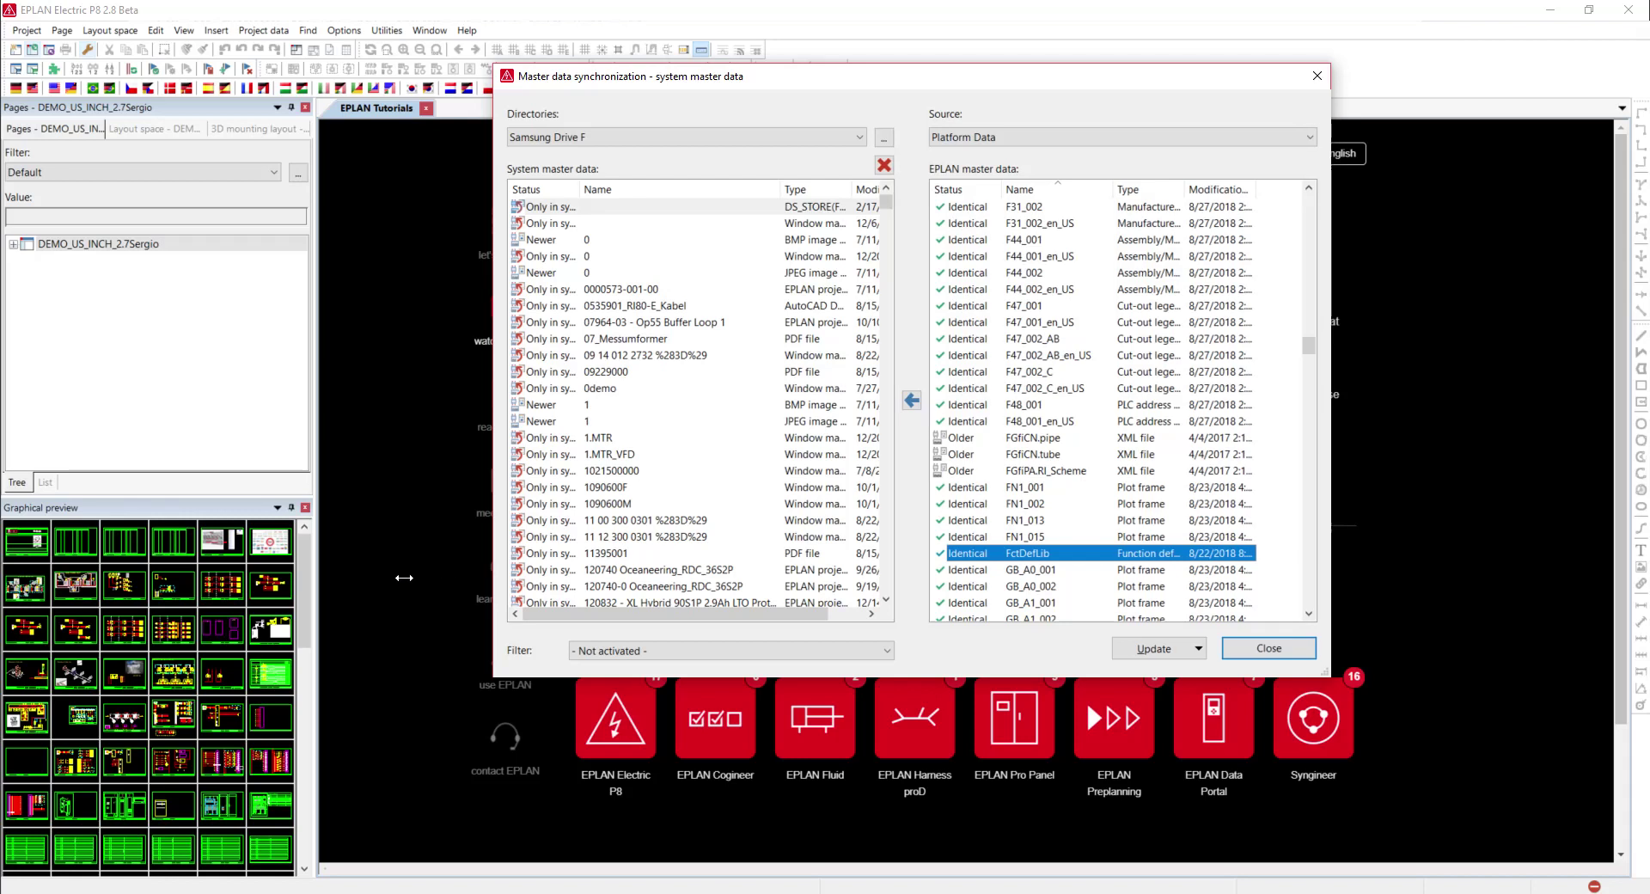
Step: Widen the synchronization window and compare system entry 1090600M with FctDefLib in the EPLAN master data
left_click_drag(446, 571, 396, 572)
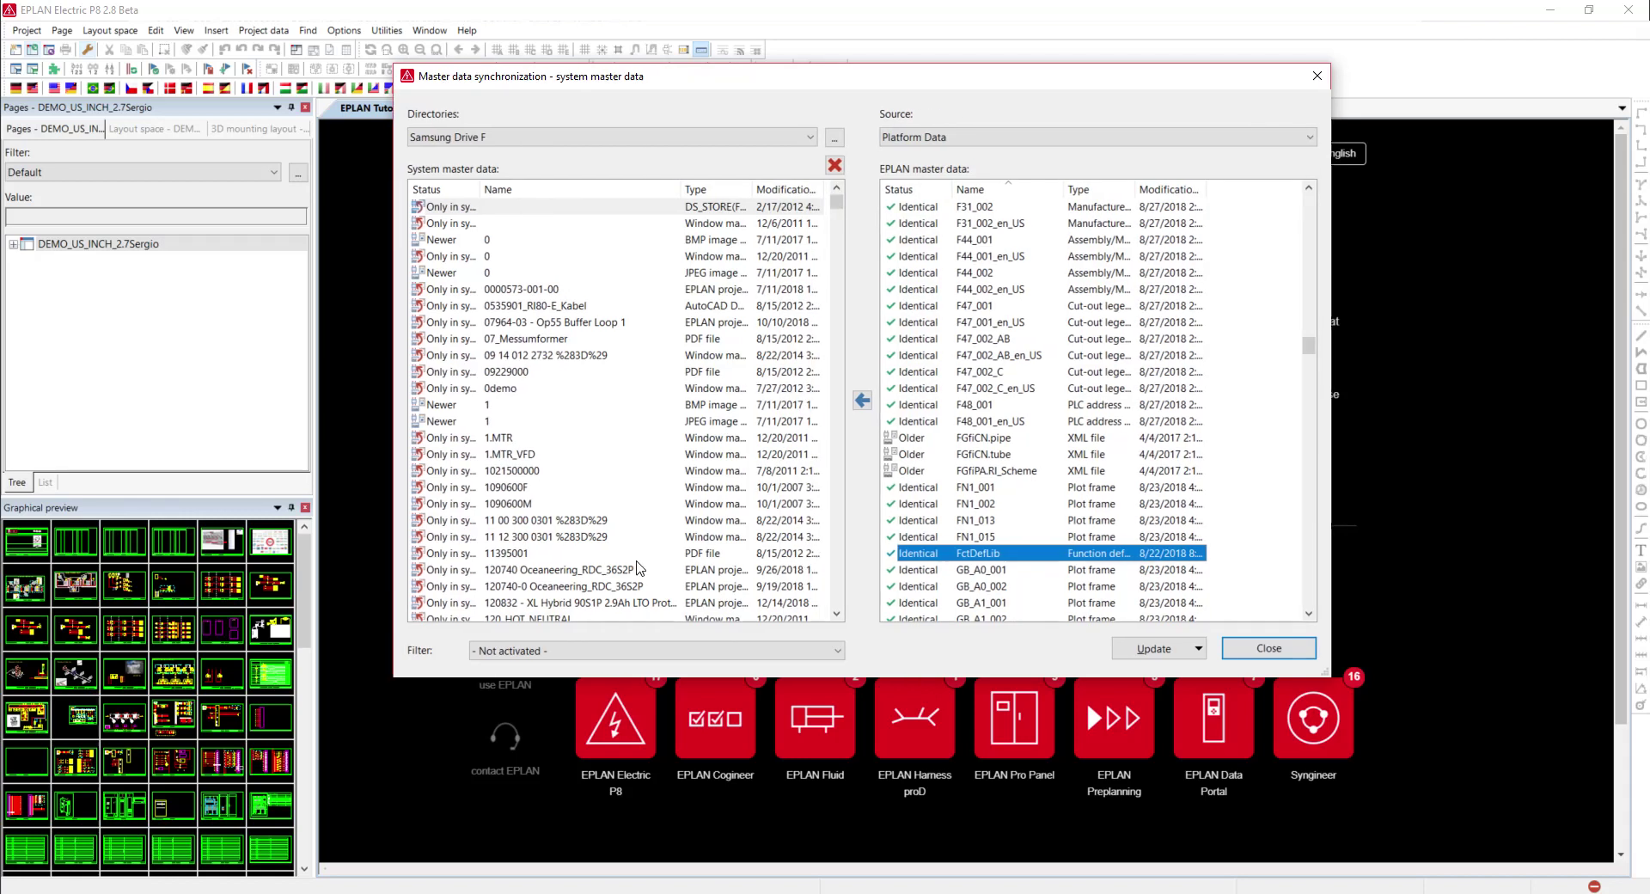
left_click(787, 505)
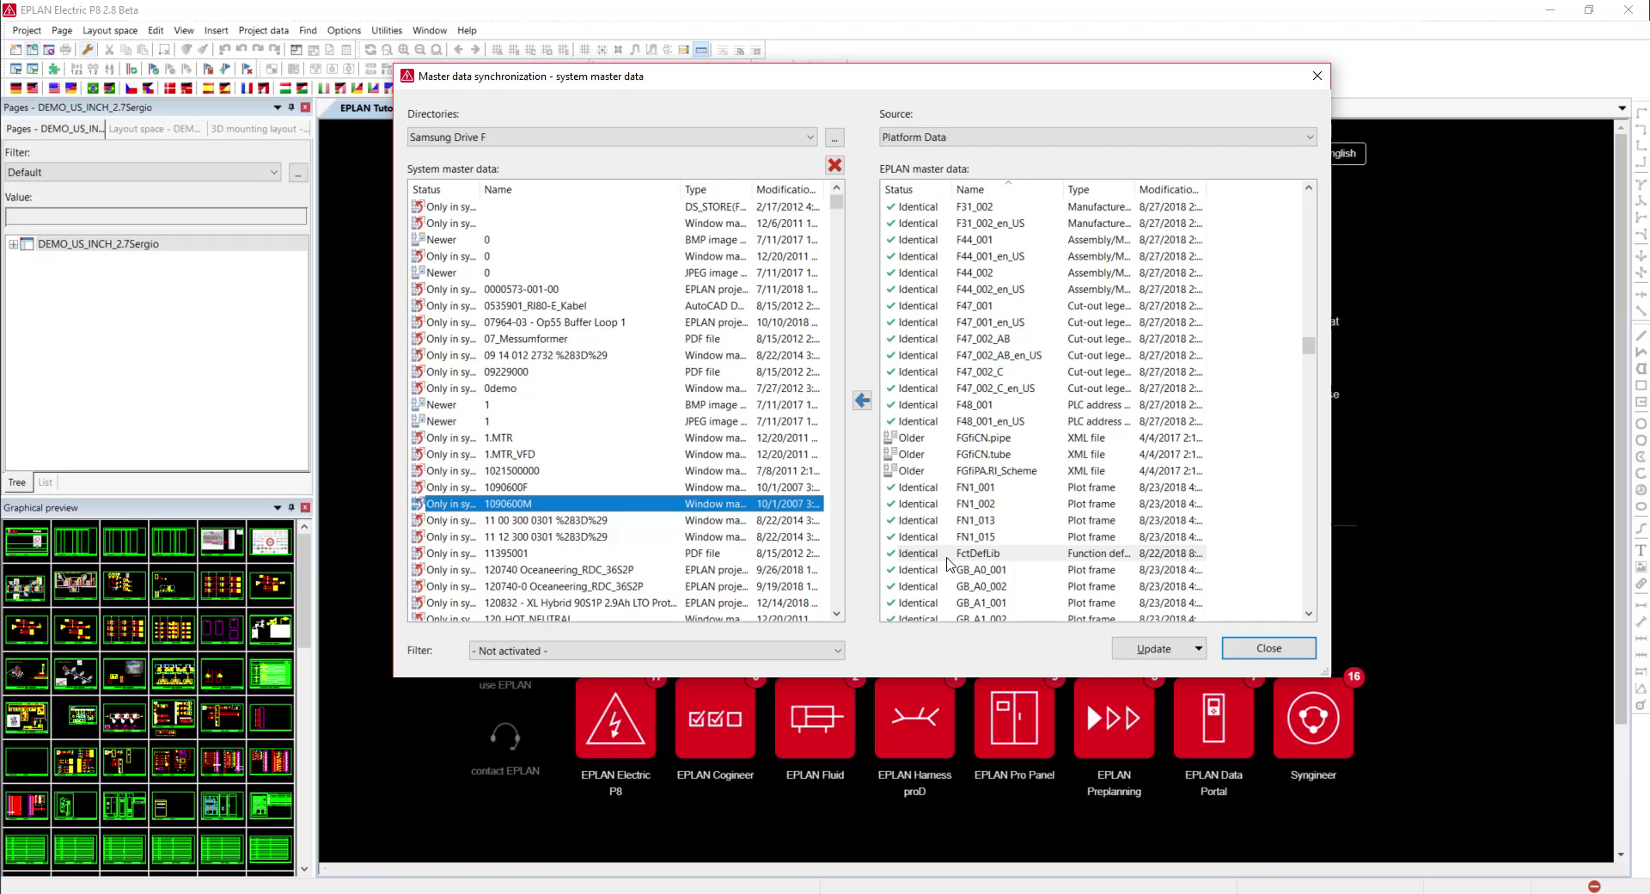
left_click(988, 557)
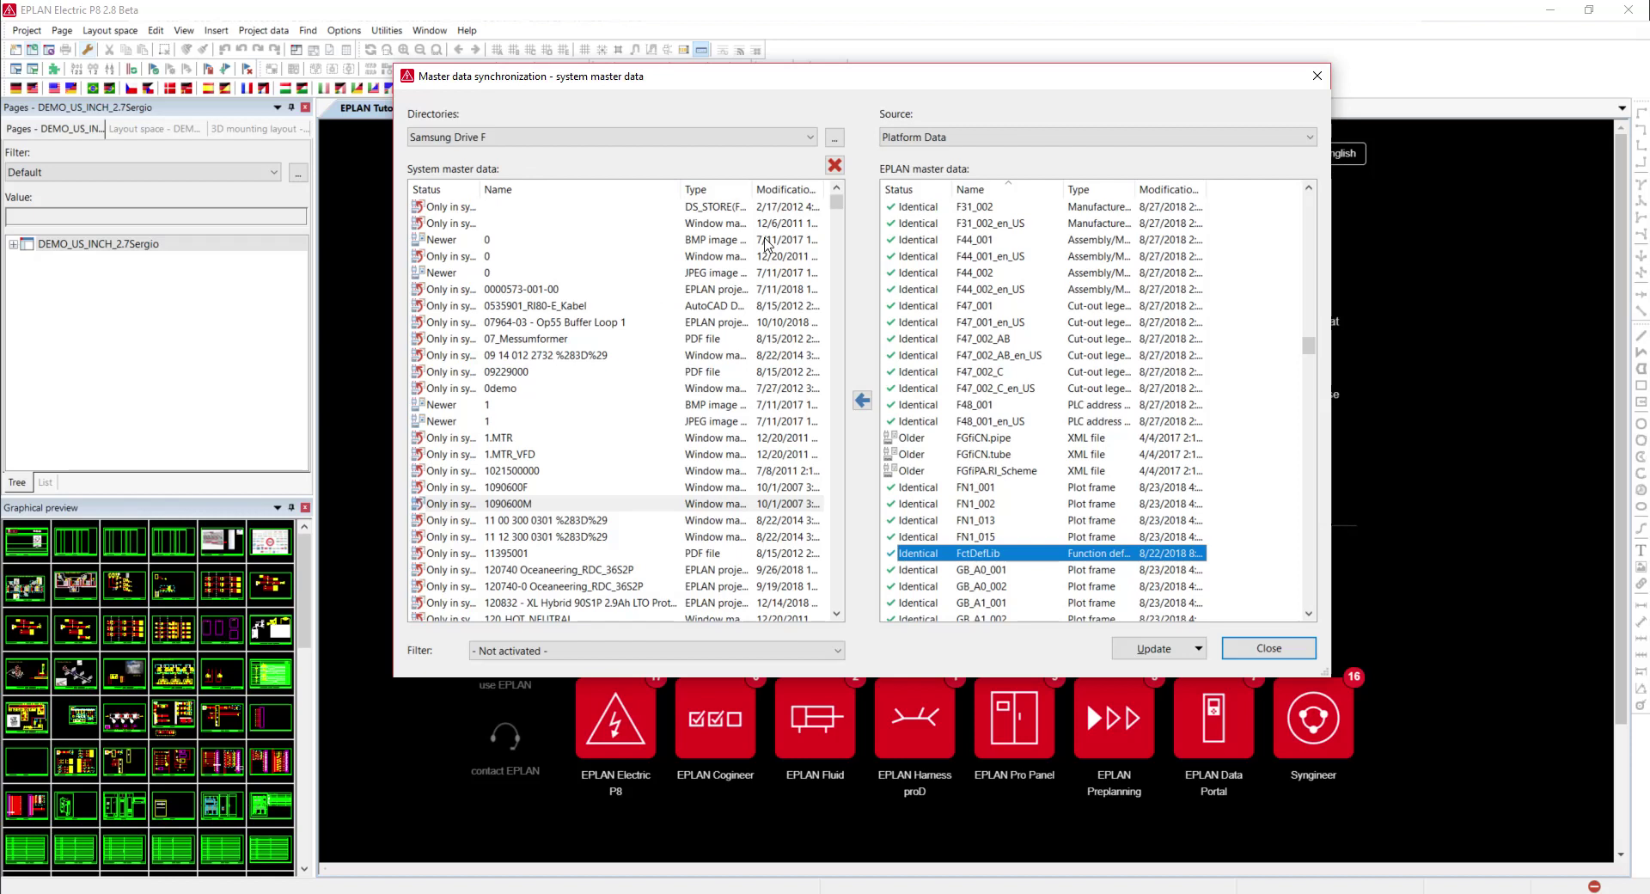
Step: Select a block of entries in the EPLAN master data and another in the system master data, and close the synchronization window
left_click(1033, 223)
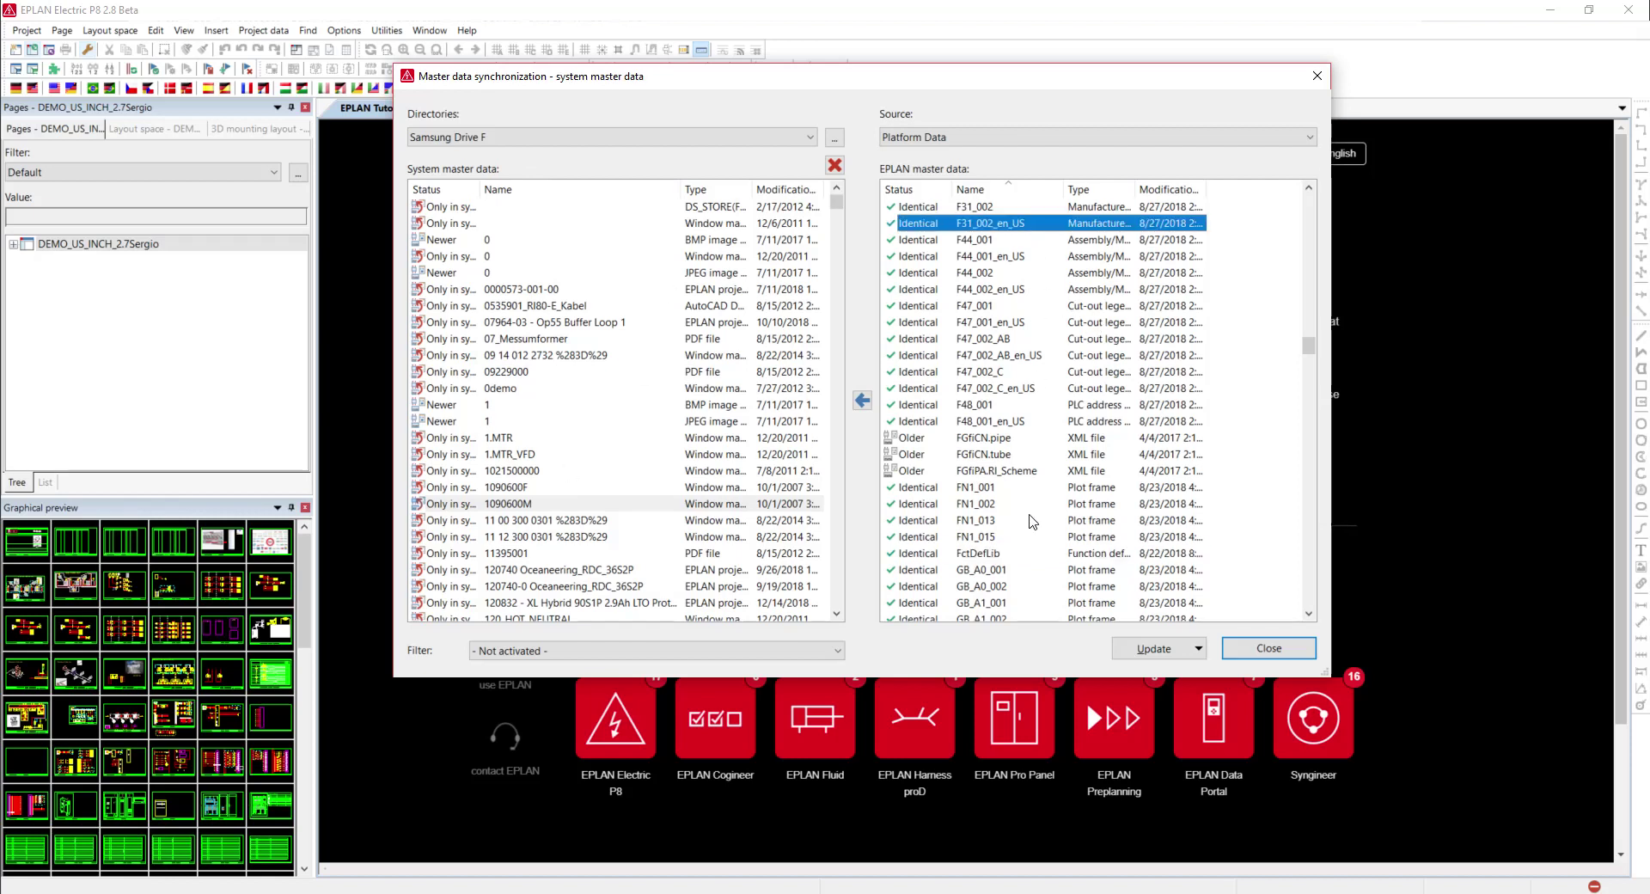
left_click(1028, 558, "shift")
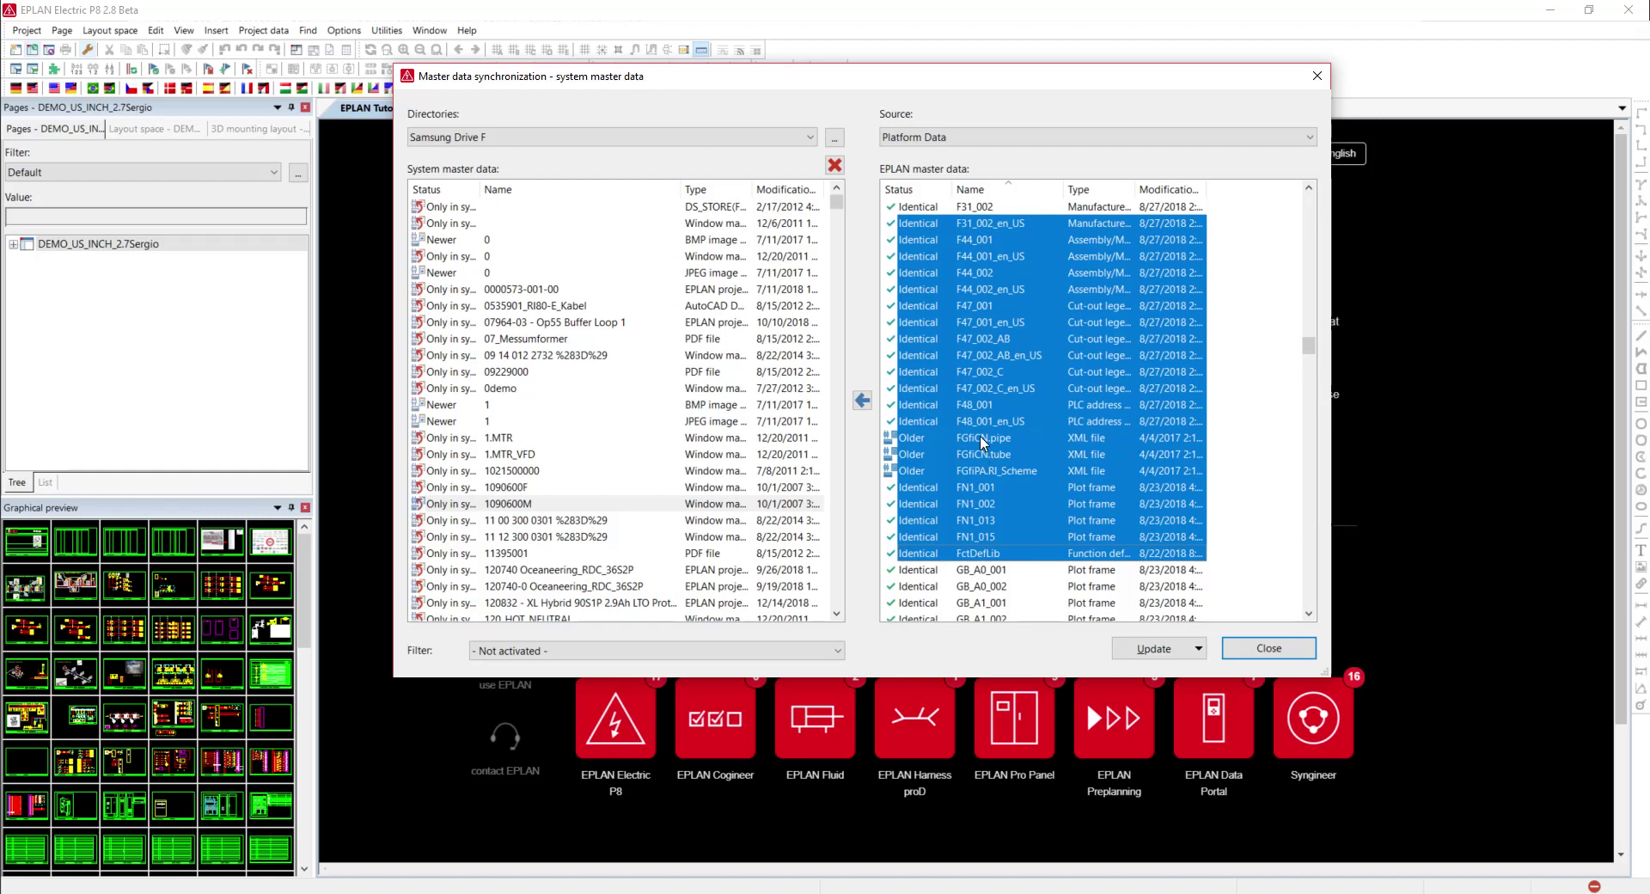
left_click(528, 225)
left_click(565, 587, "shift")
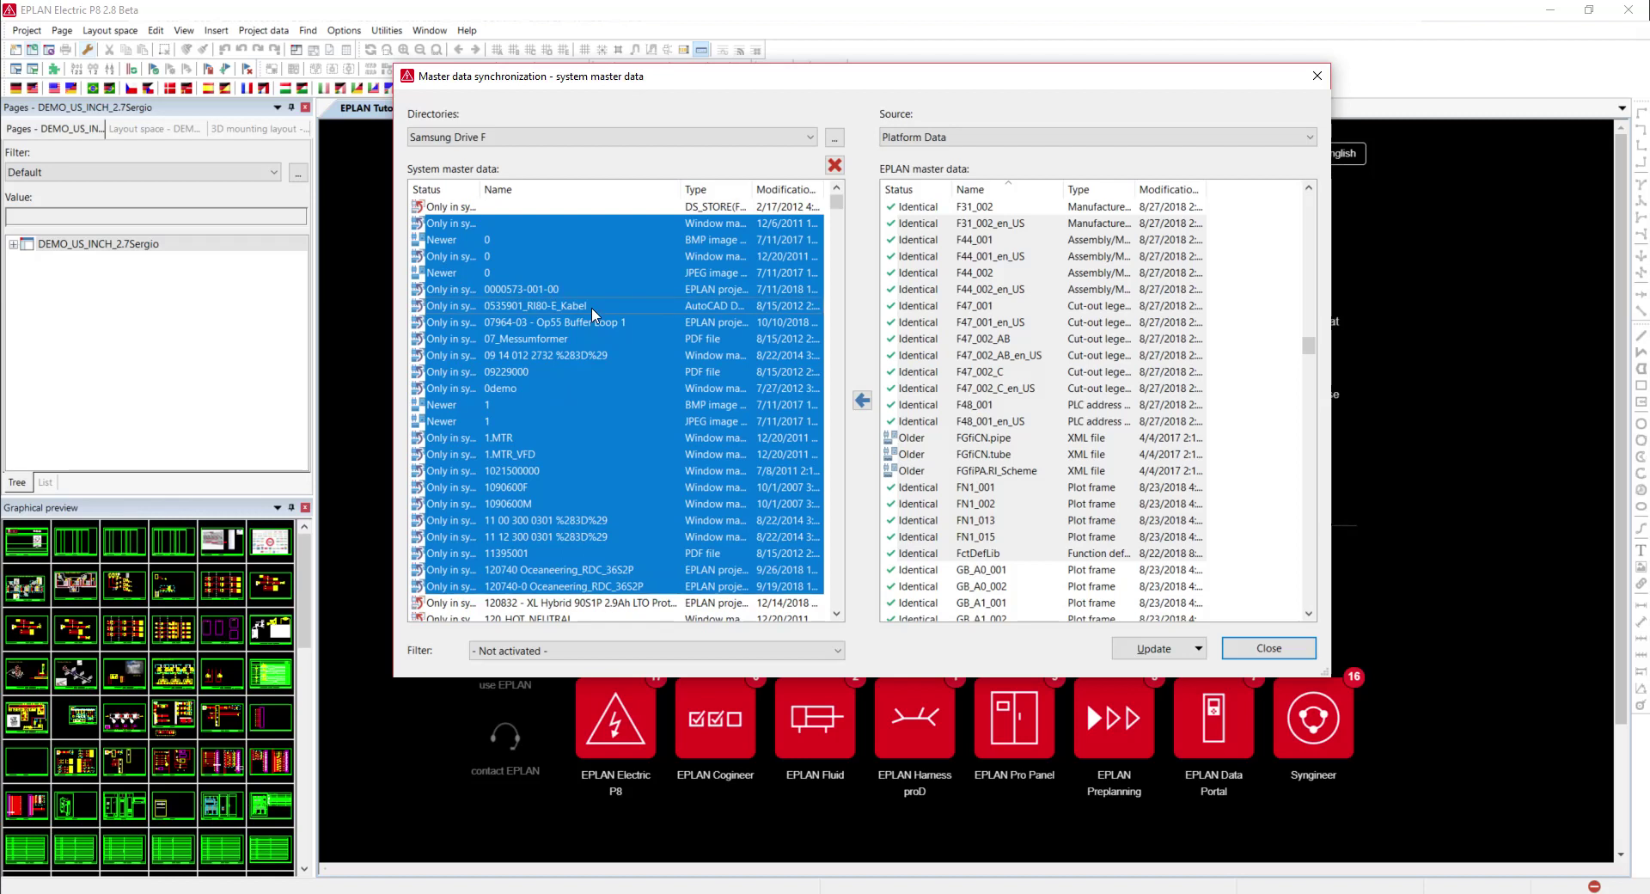
left_click(558, 305)
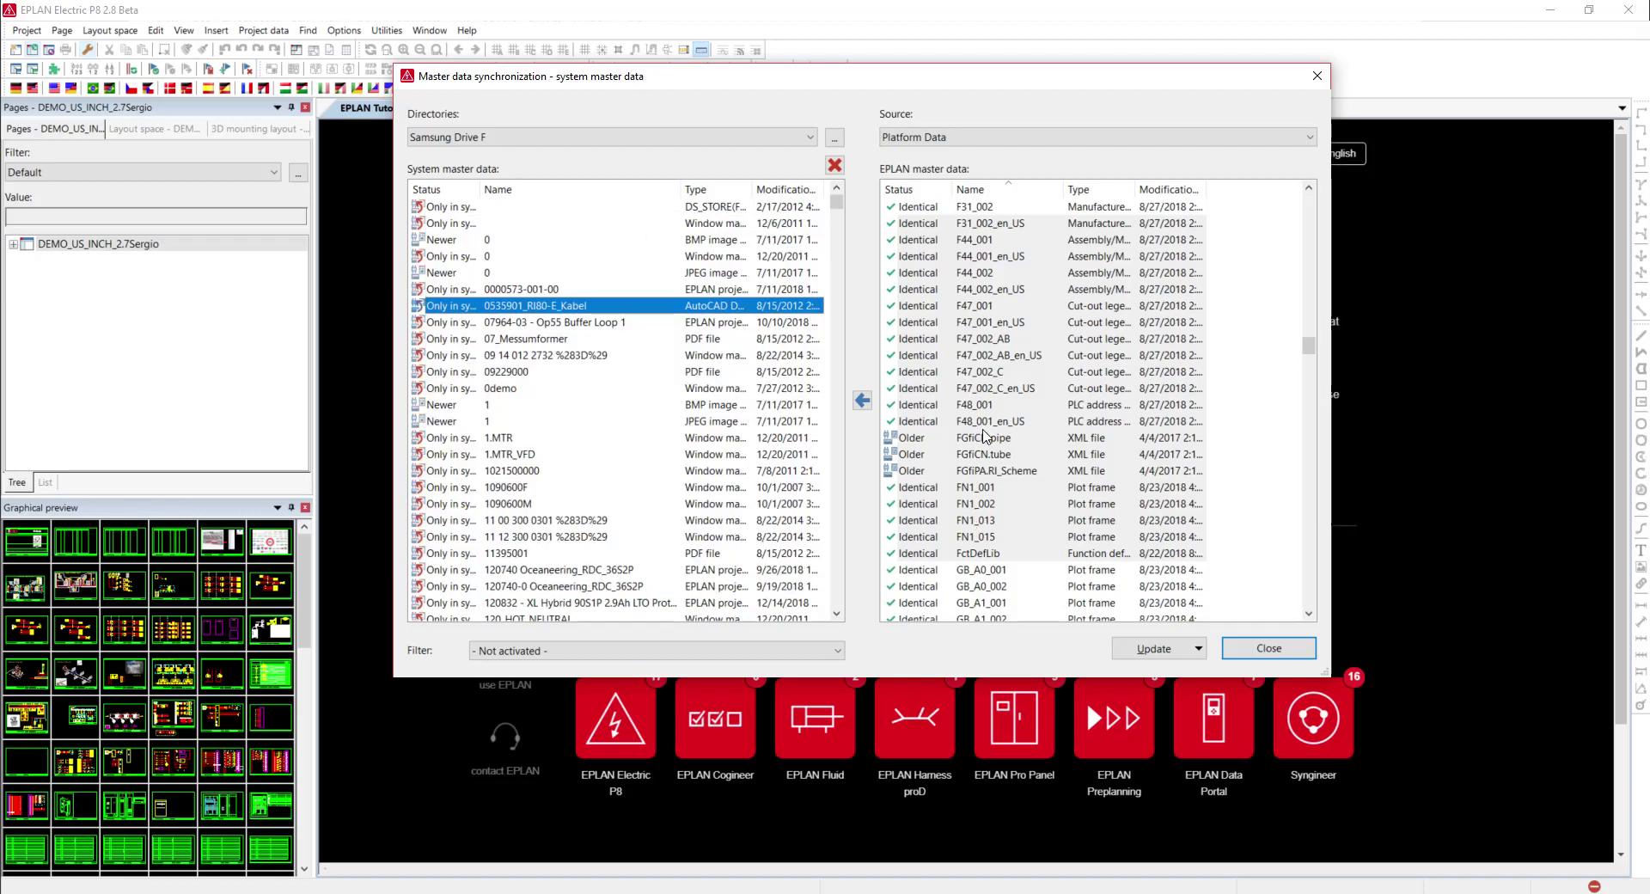
left_click(1270, 651)
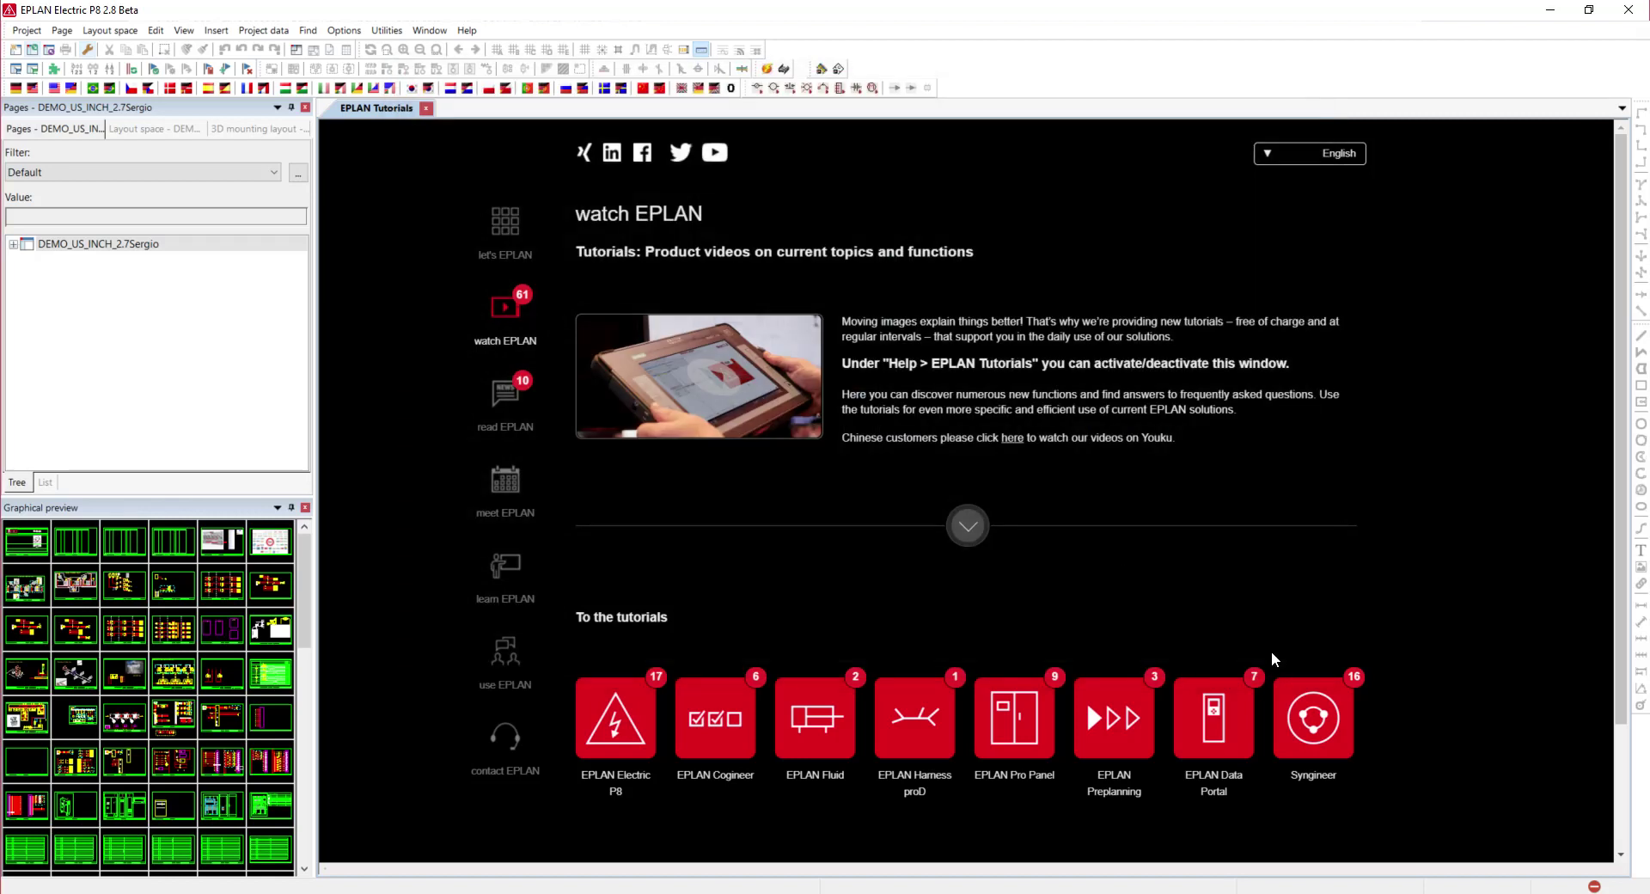
Step: Open the master data synchronization for the current DEMO_US_INCH project and widen its window
double_click(74, 245)
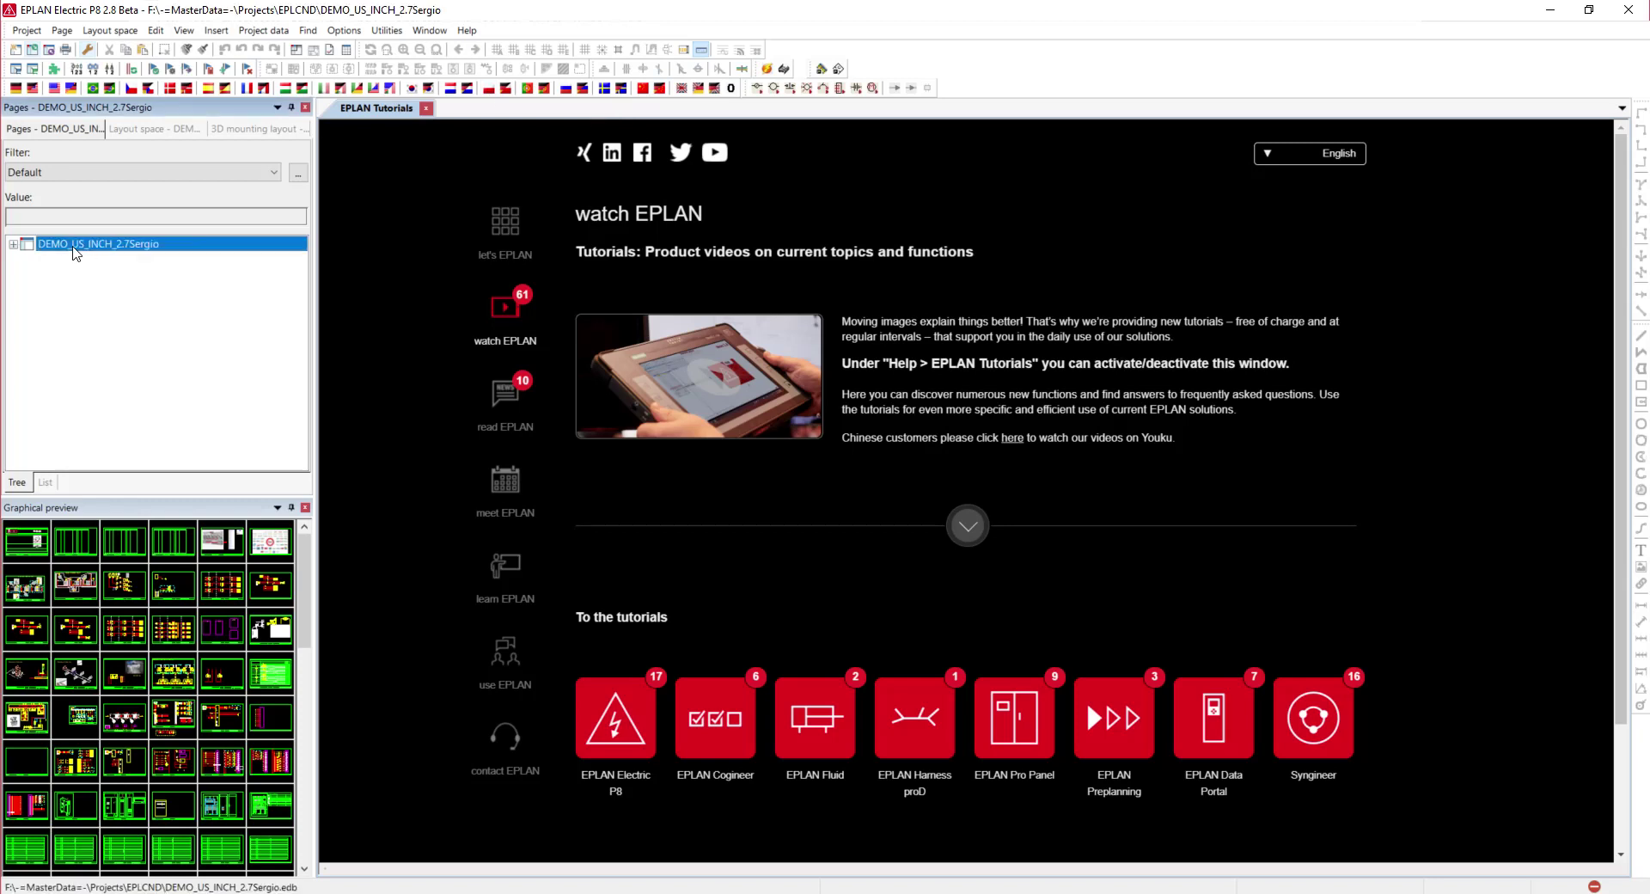
left_click(387, 30)
mouse_move(445, 284)
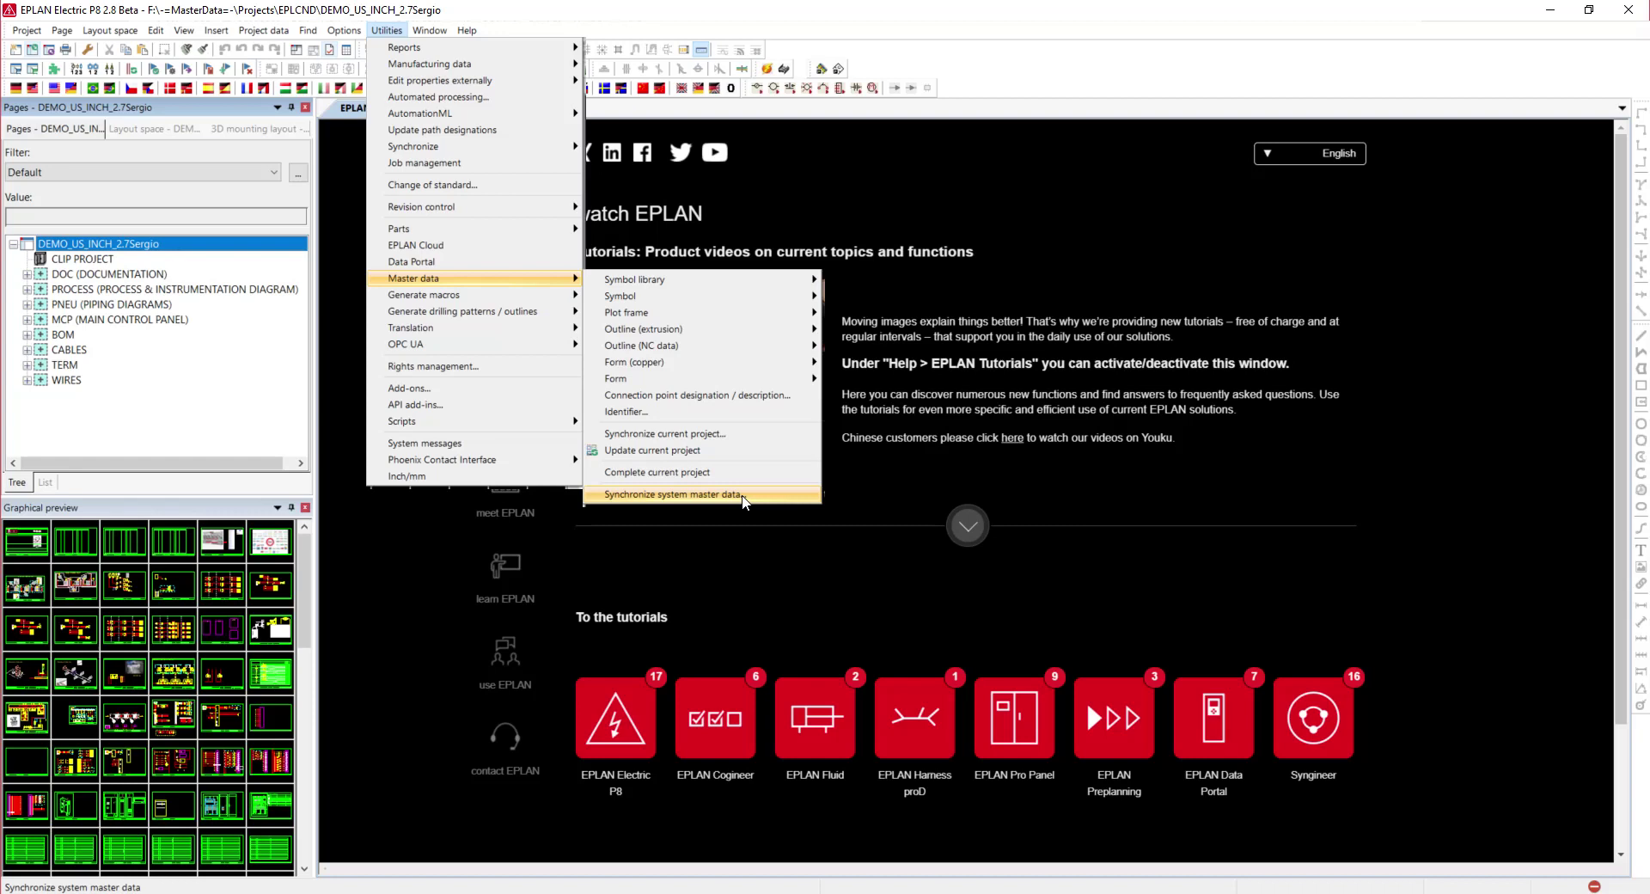
left_click(690, 435)
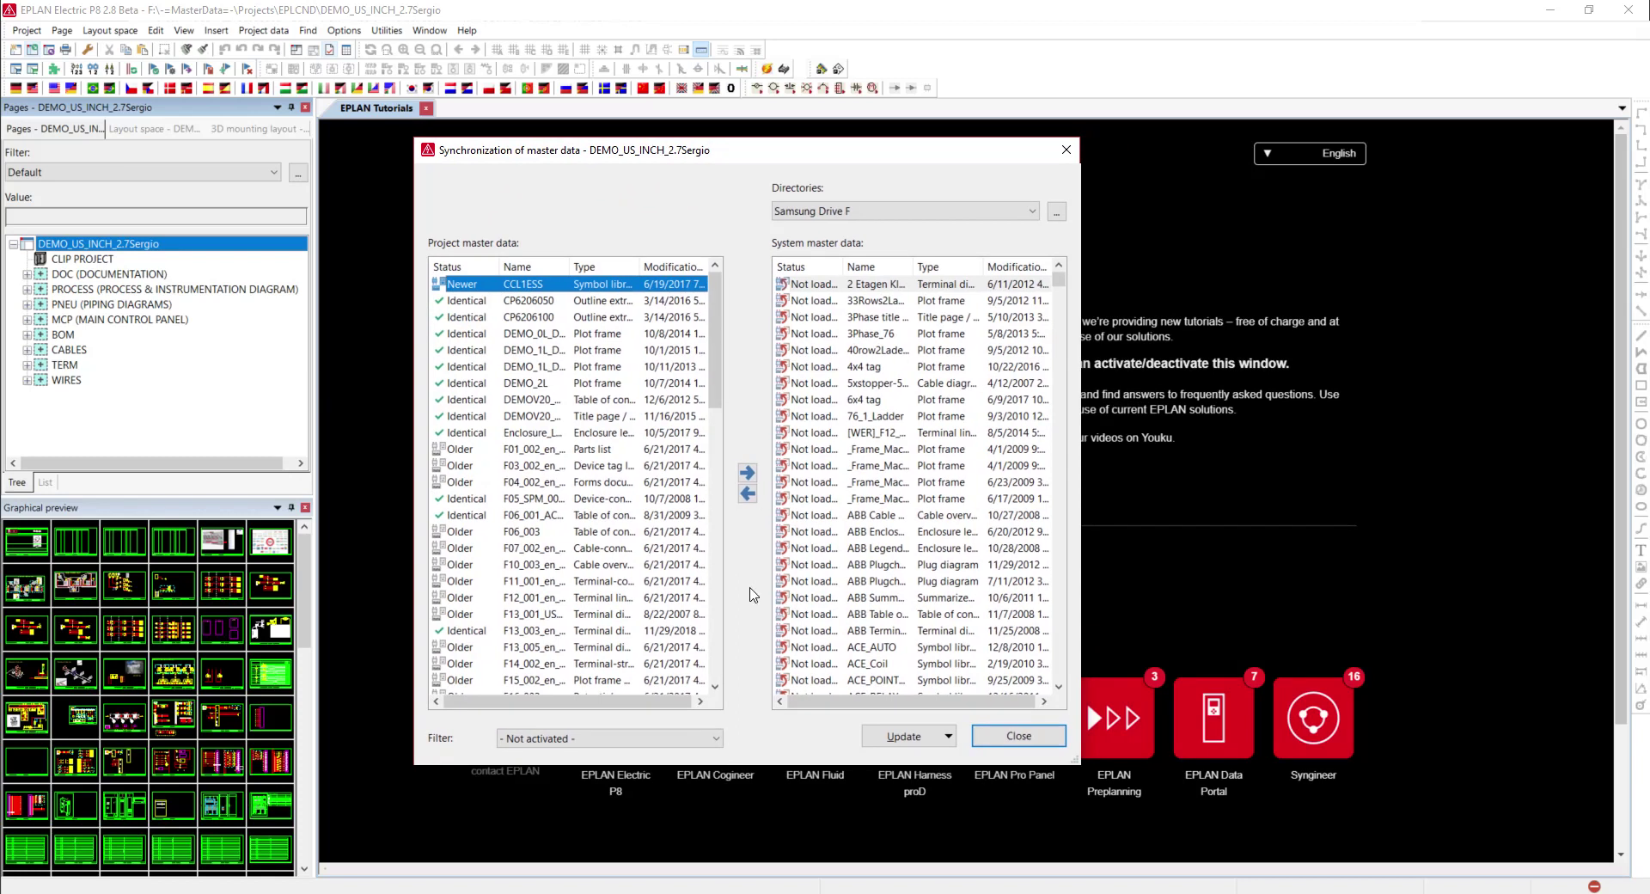
left_click_drag(414, 627, 270, 615)
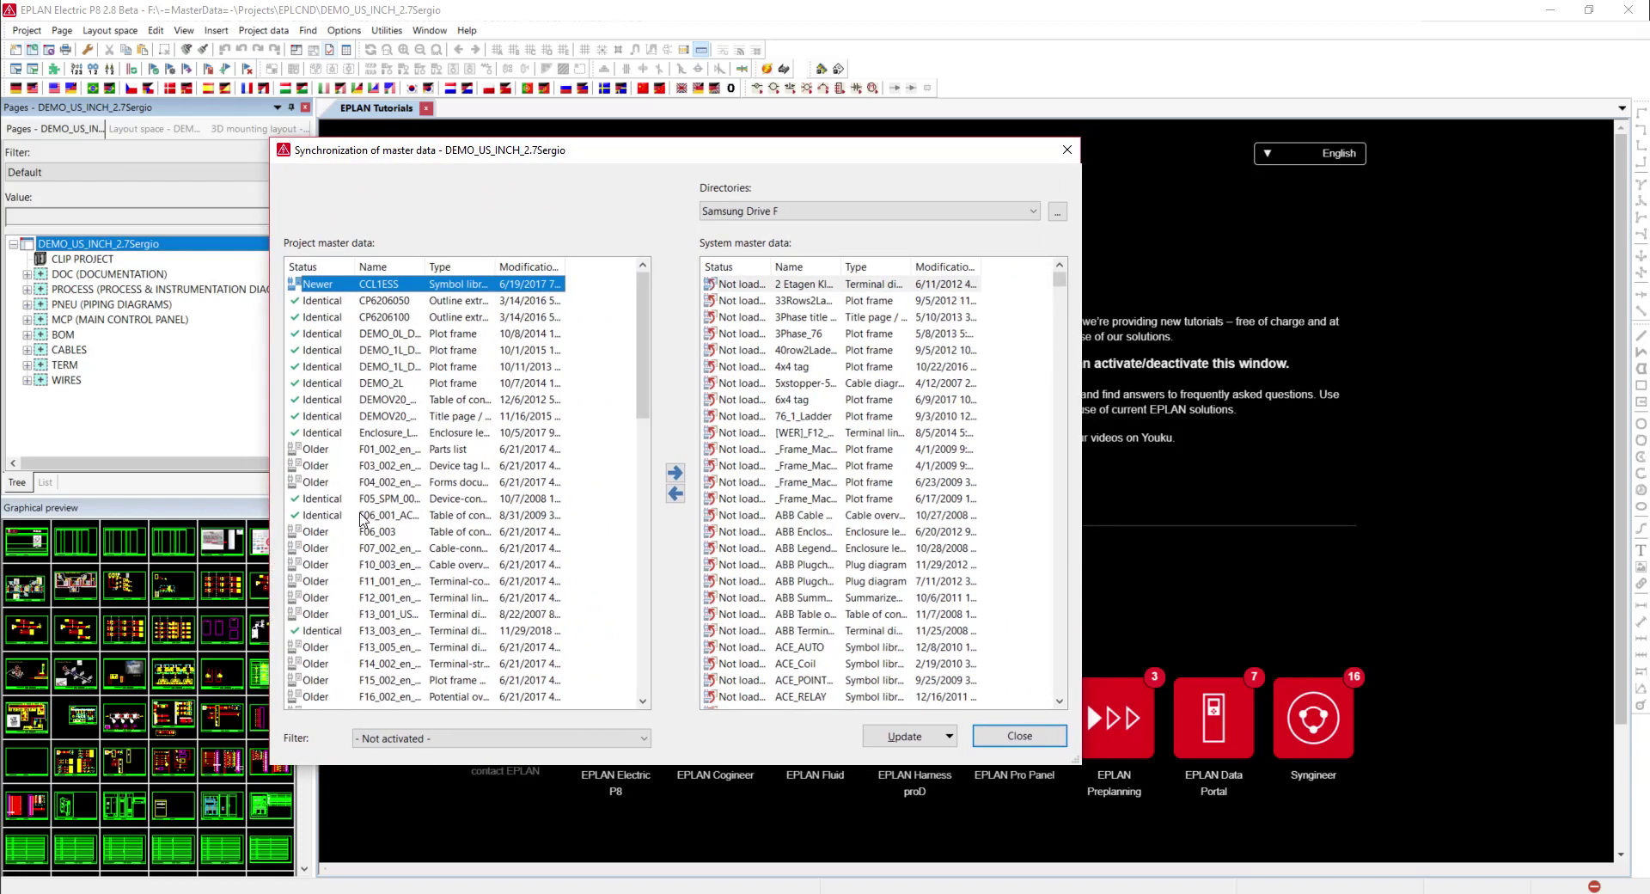
Step: Look through the project and system master data lists and select FctDefLib in the project master data
left_click(882, 285)
left_click(894, 565)
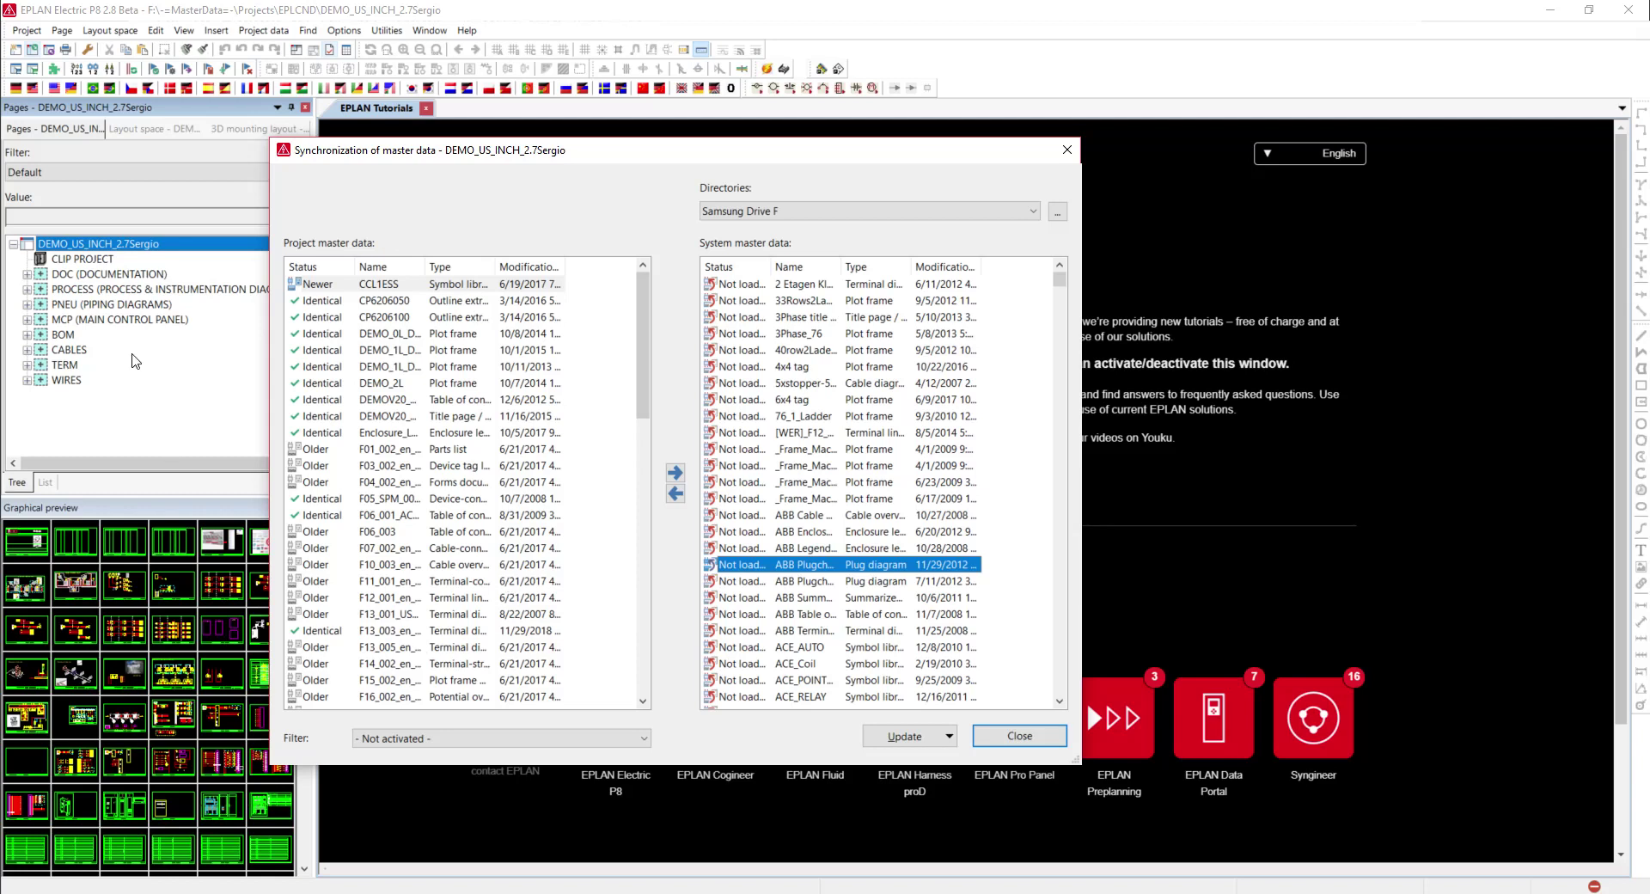
scroll(486, 488, "down", 1)
scroll(486, 488, "down", 4)
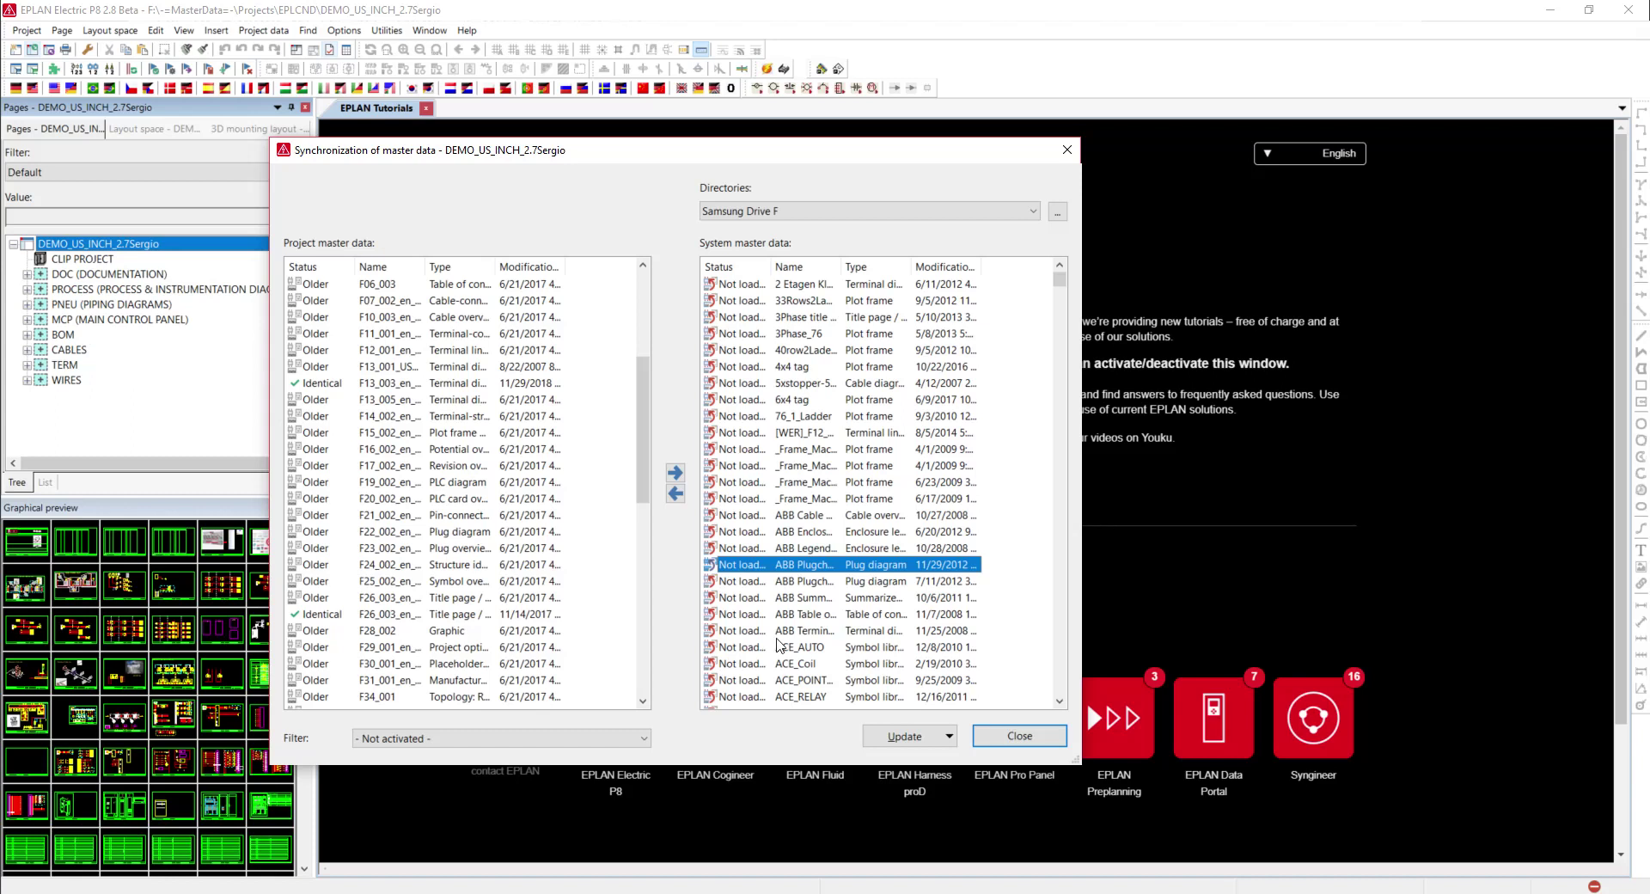
left_click_drag(636, 459, 637, 505)
left_click(401, 601)
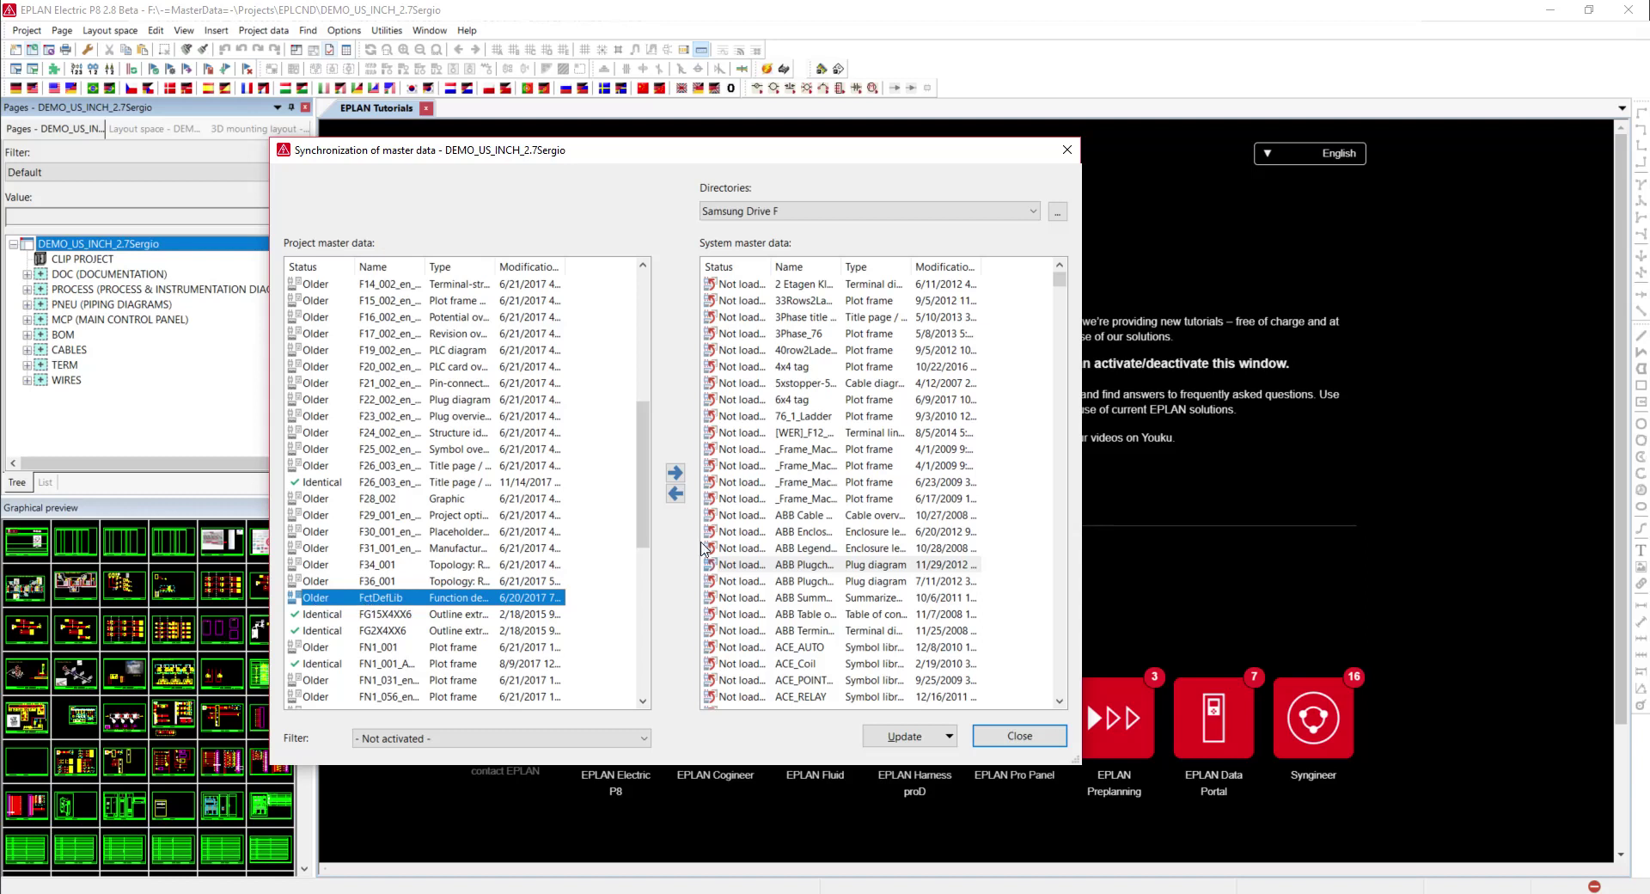
Step: Sort the system master data list by name
scroll(894, 569, "down", 10)
scroll(894, 570, "down", 4)
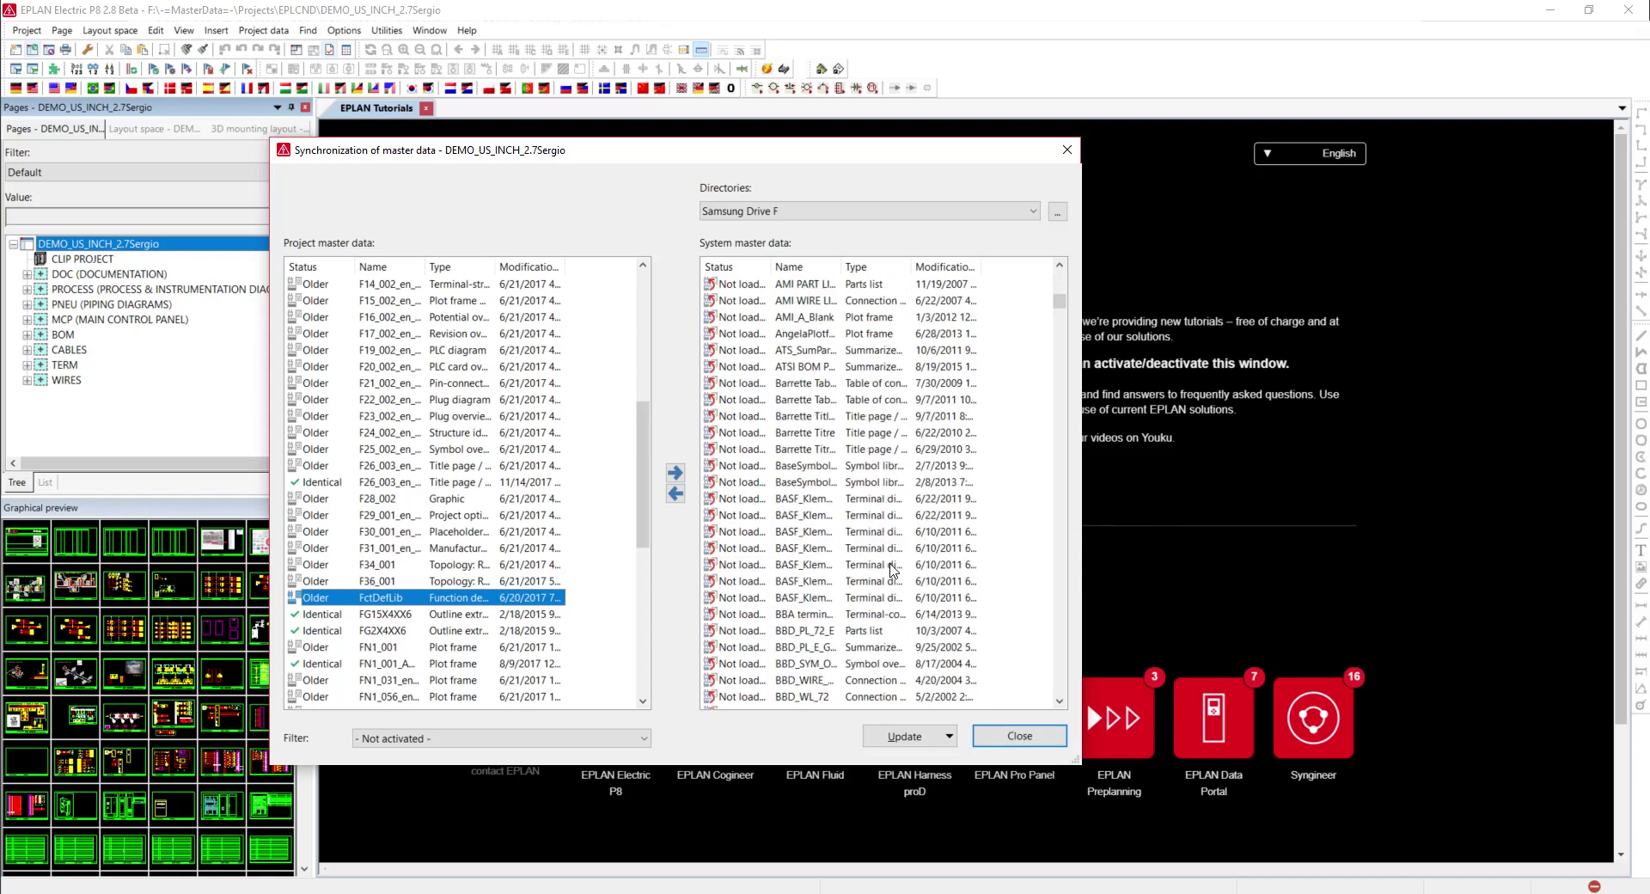
left_click(825, 273)
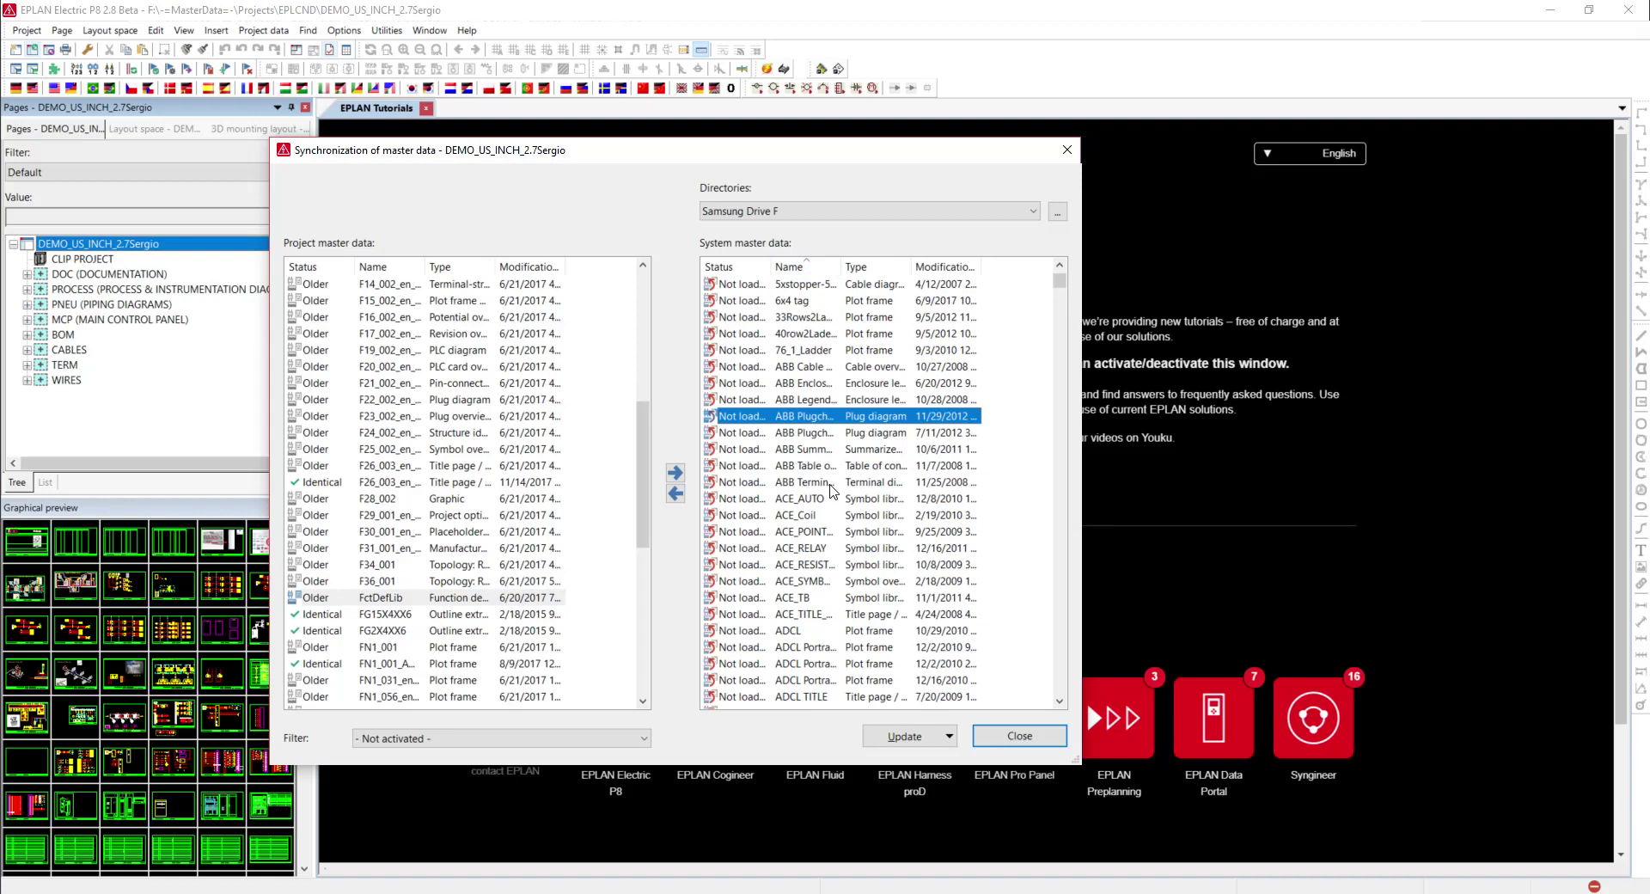
Step: Copy FctDefLib from the system master data into the project master data and select the project's FctDefLib entry
scroll(831, 490, "down", 15)
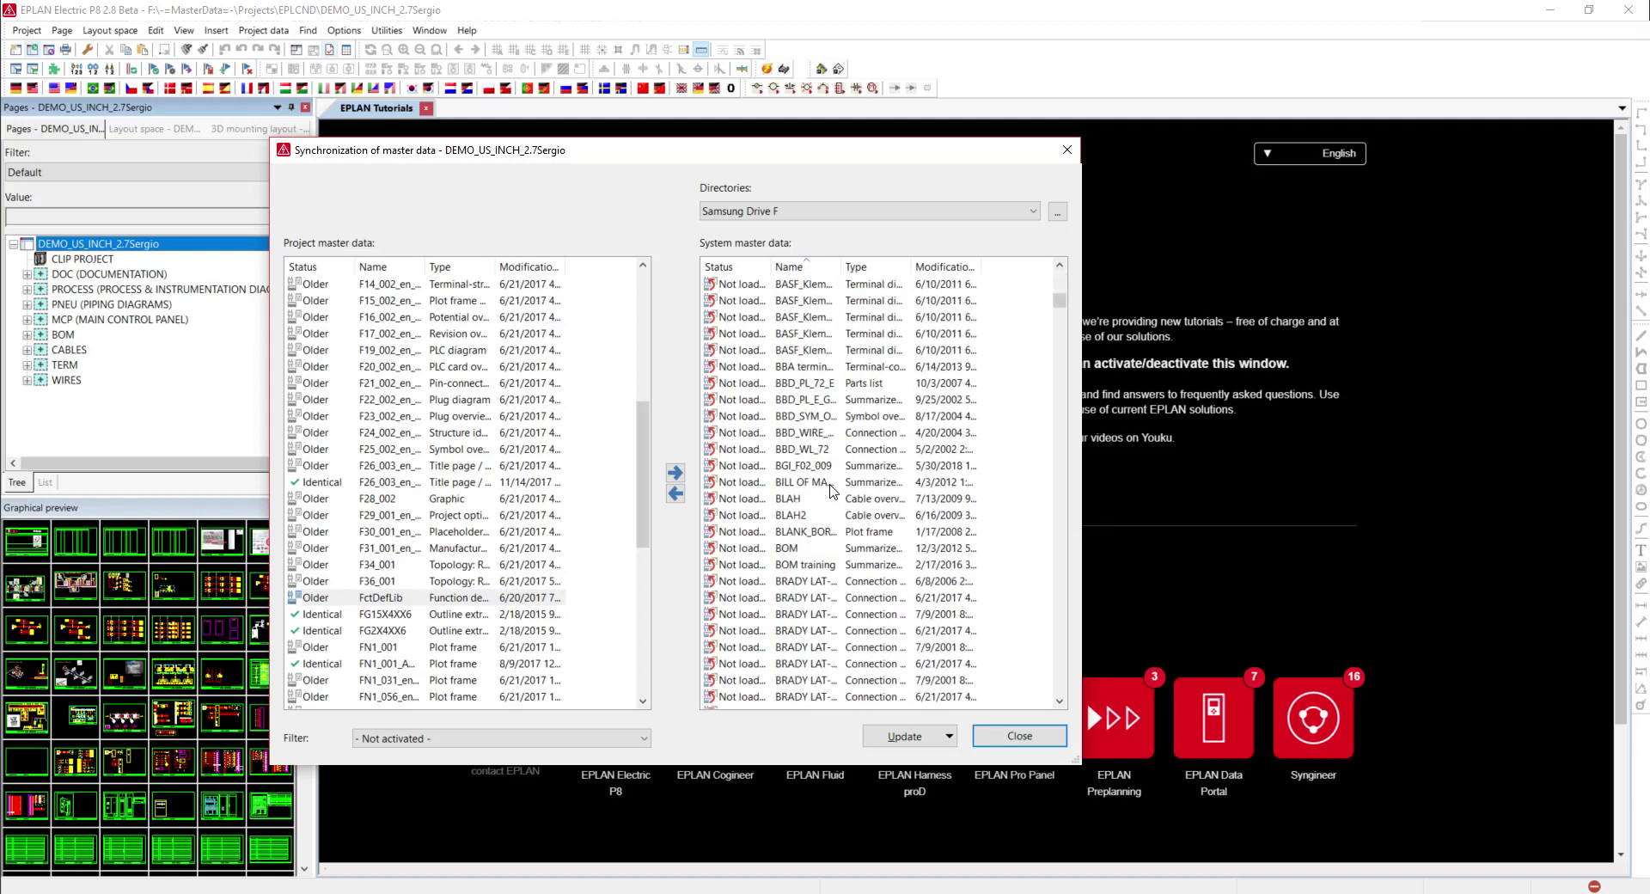
scroll(831, 490, "down", 15)
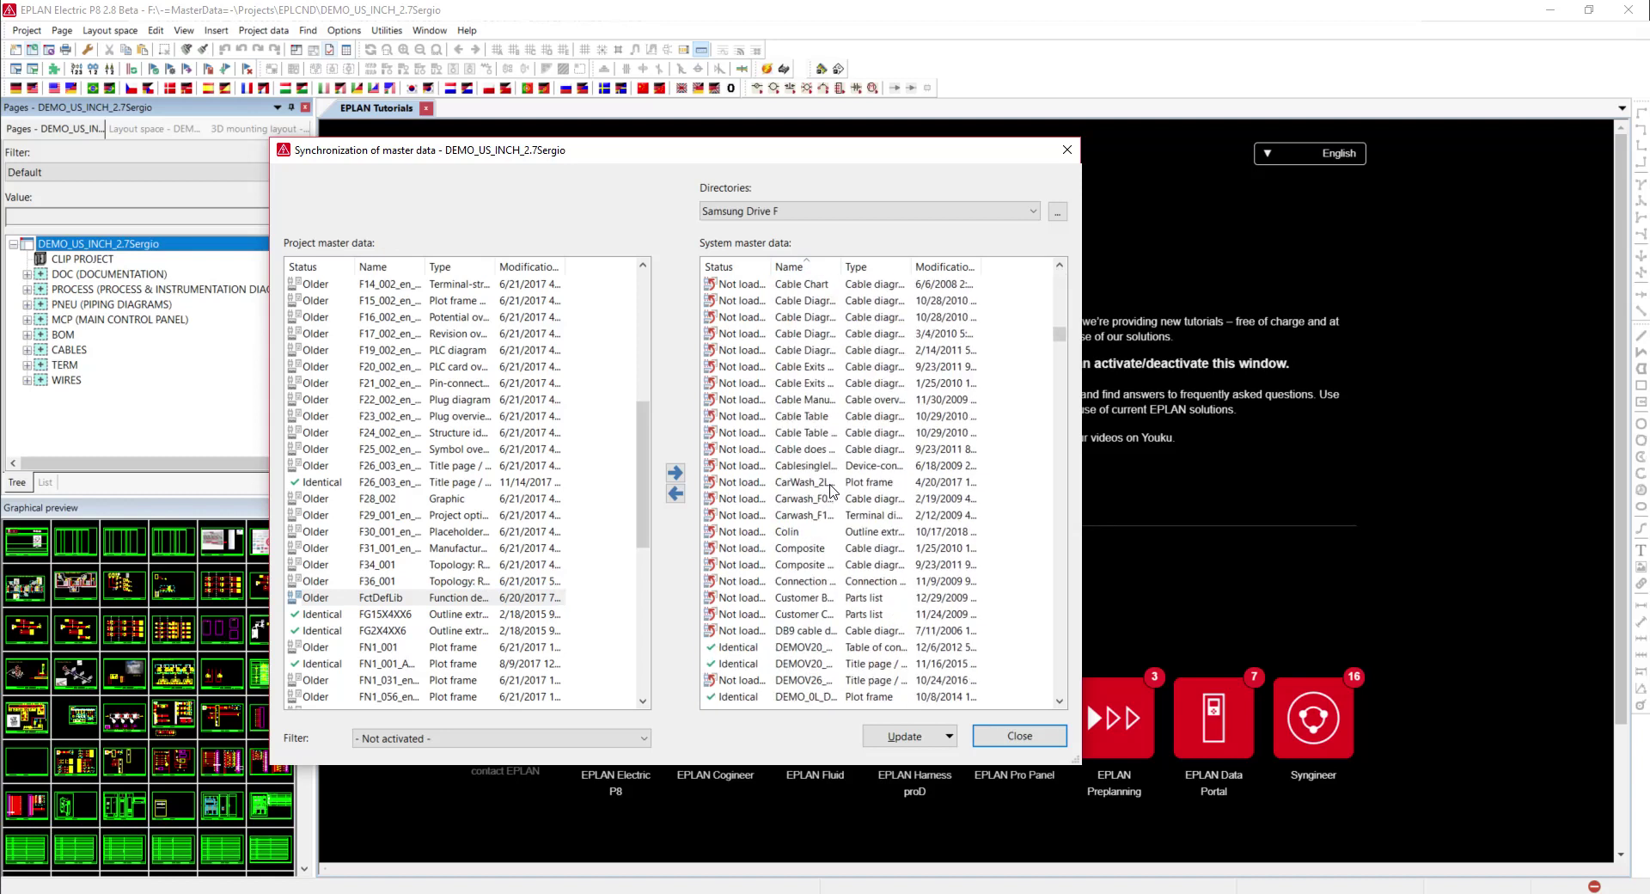
scroll(831, 489, "down", 15)
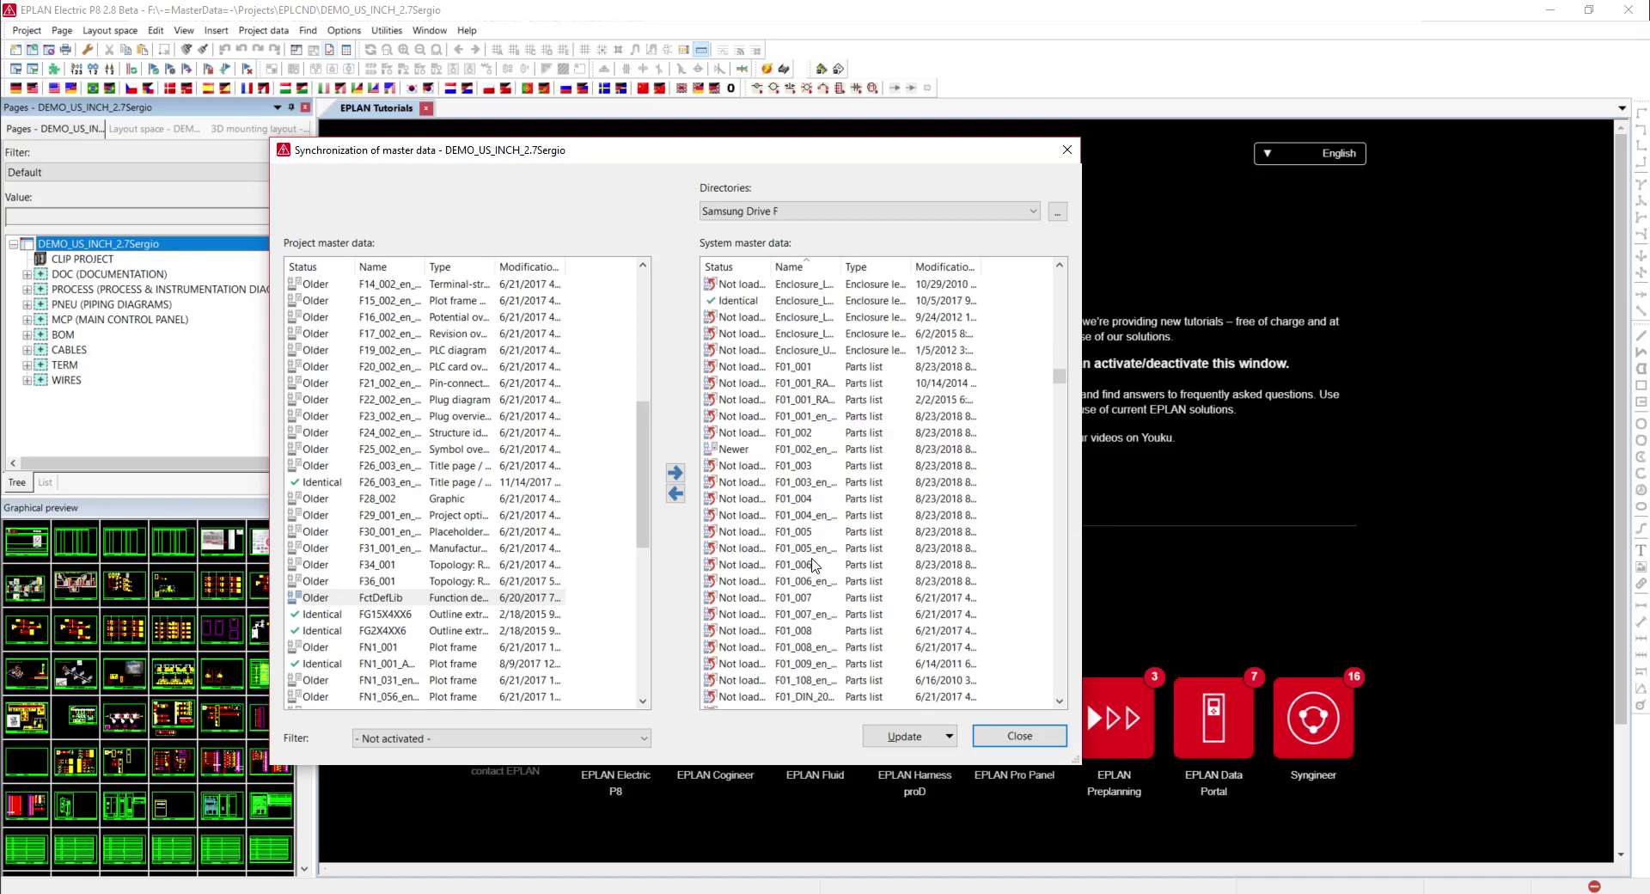
scroll(816, 572, "down", 12)
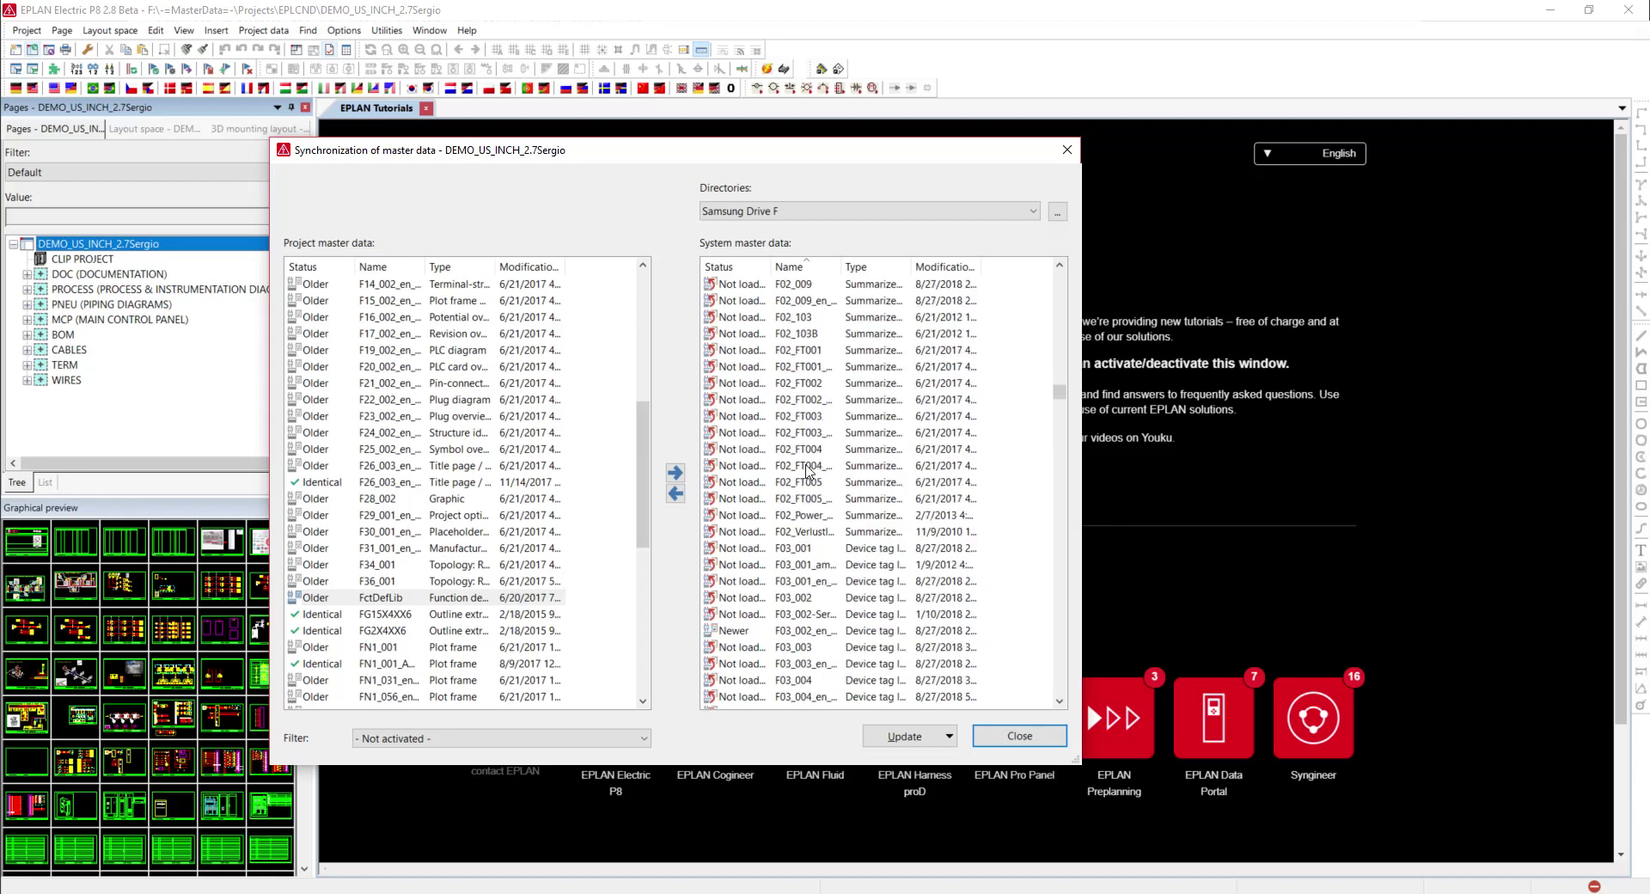
scroll(799, 620, "down", 15)
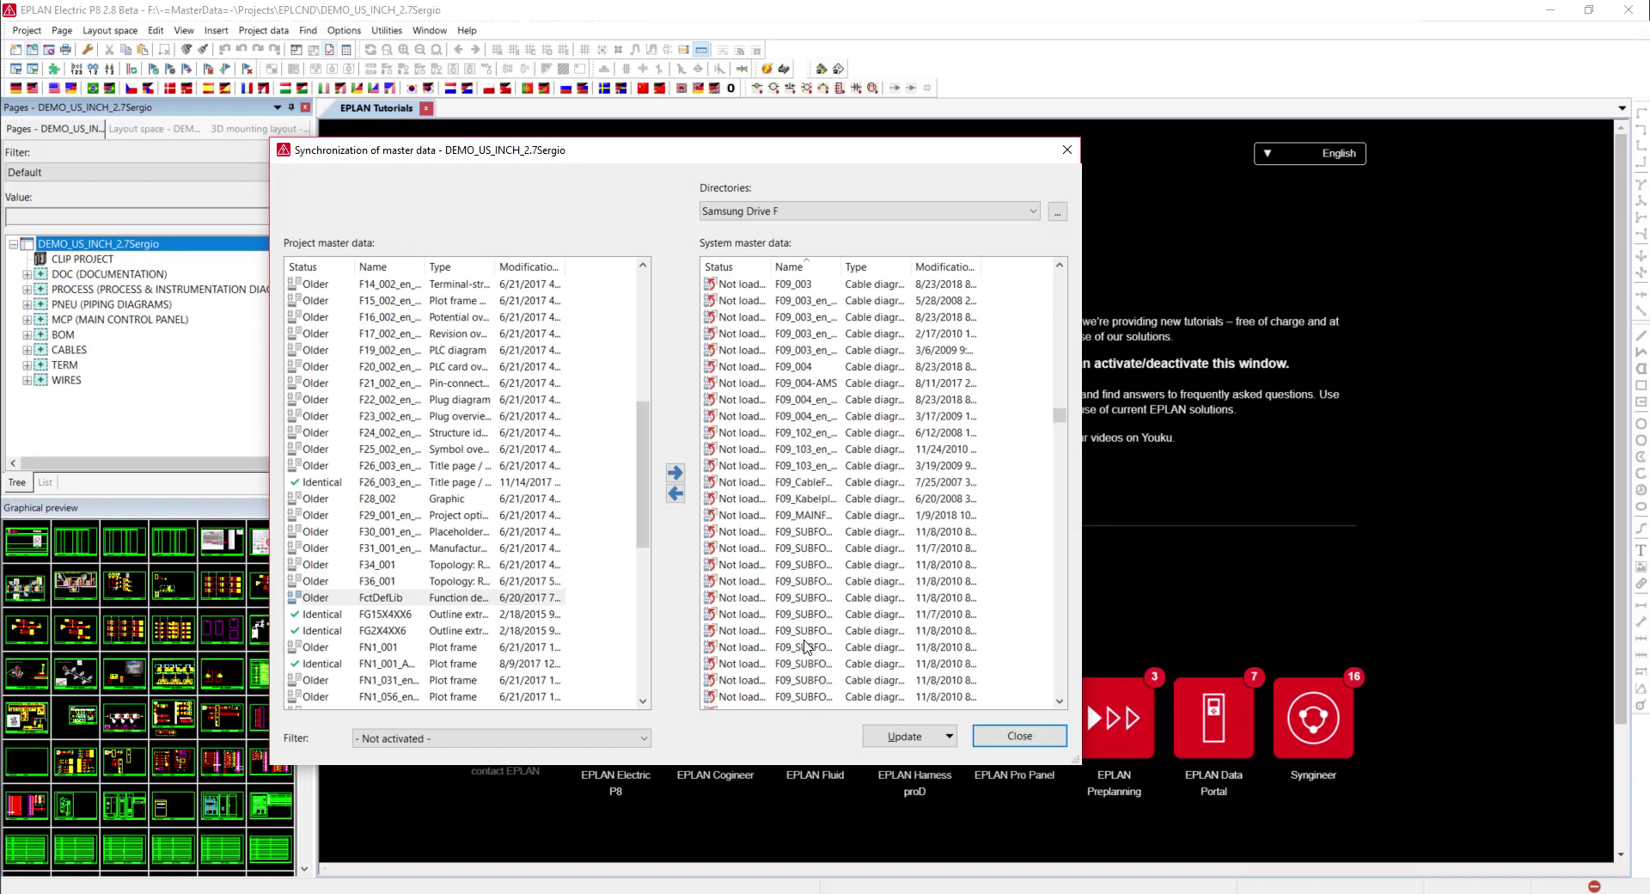
scroll(805, 645, "down", 15)
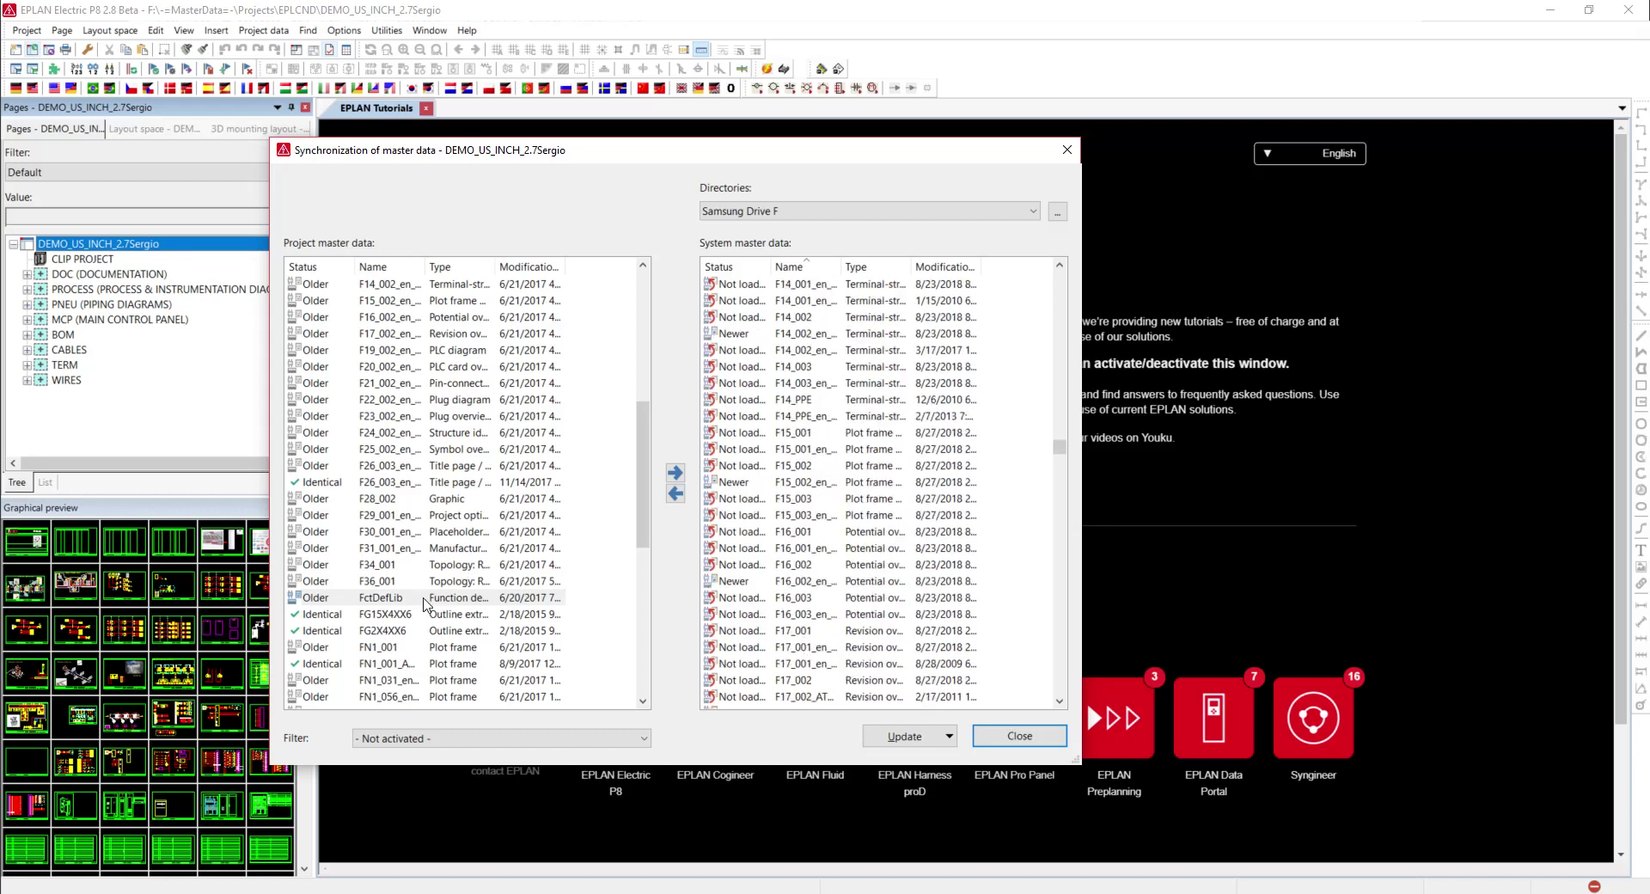
scroll(821, 610, "down", 15)
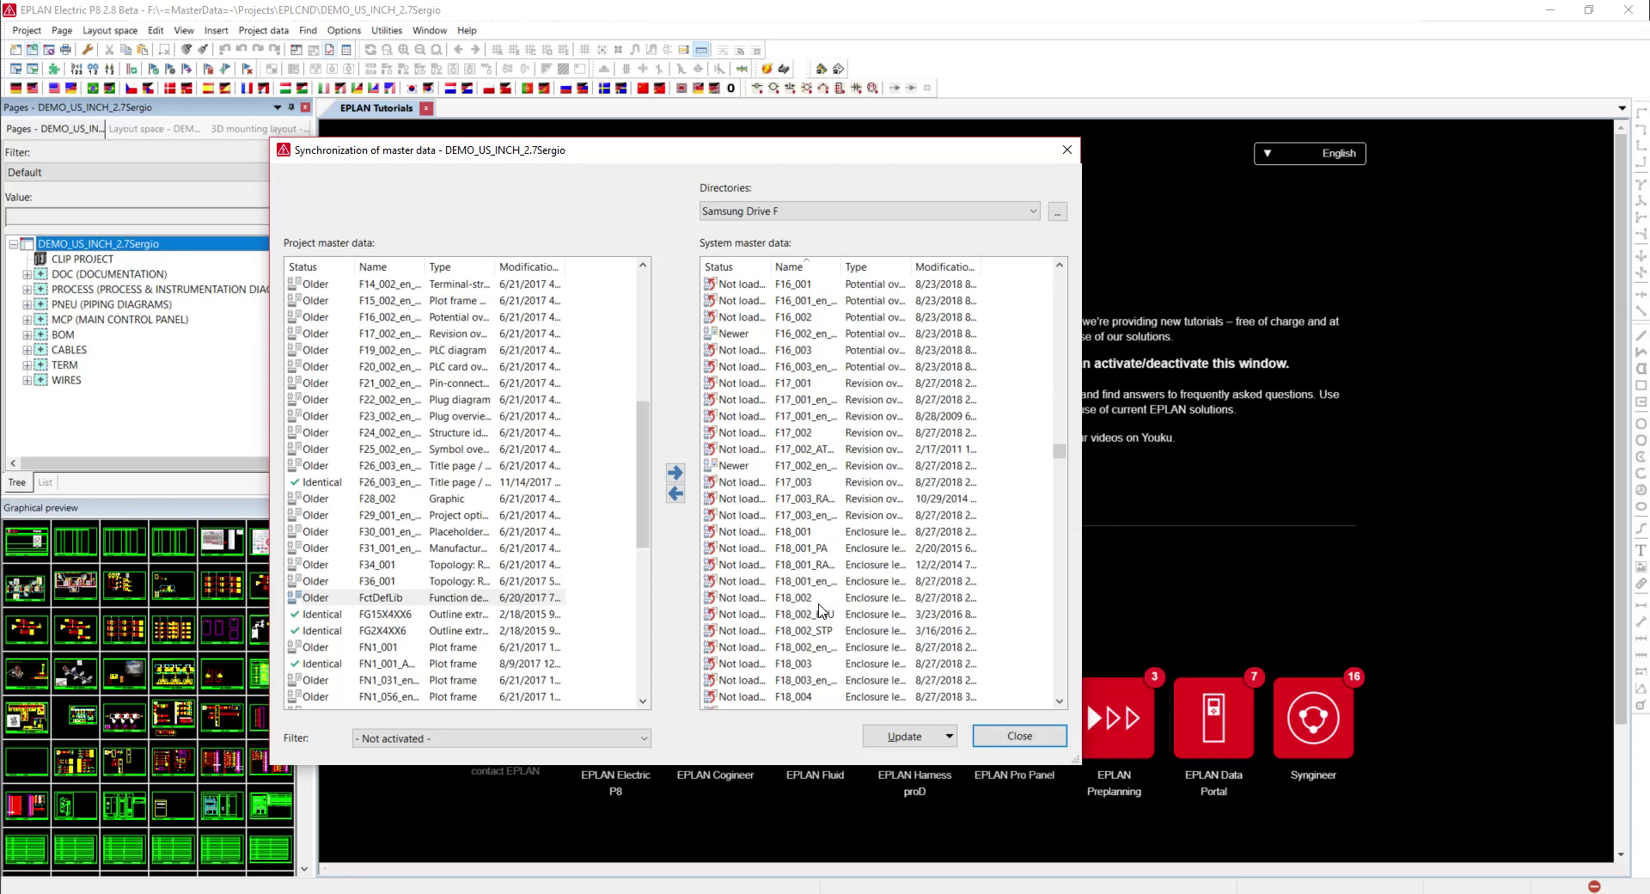
scroll(821, 610, "down", 15)
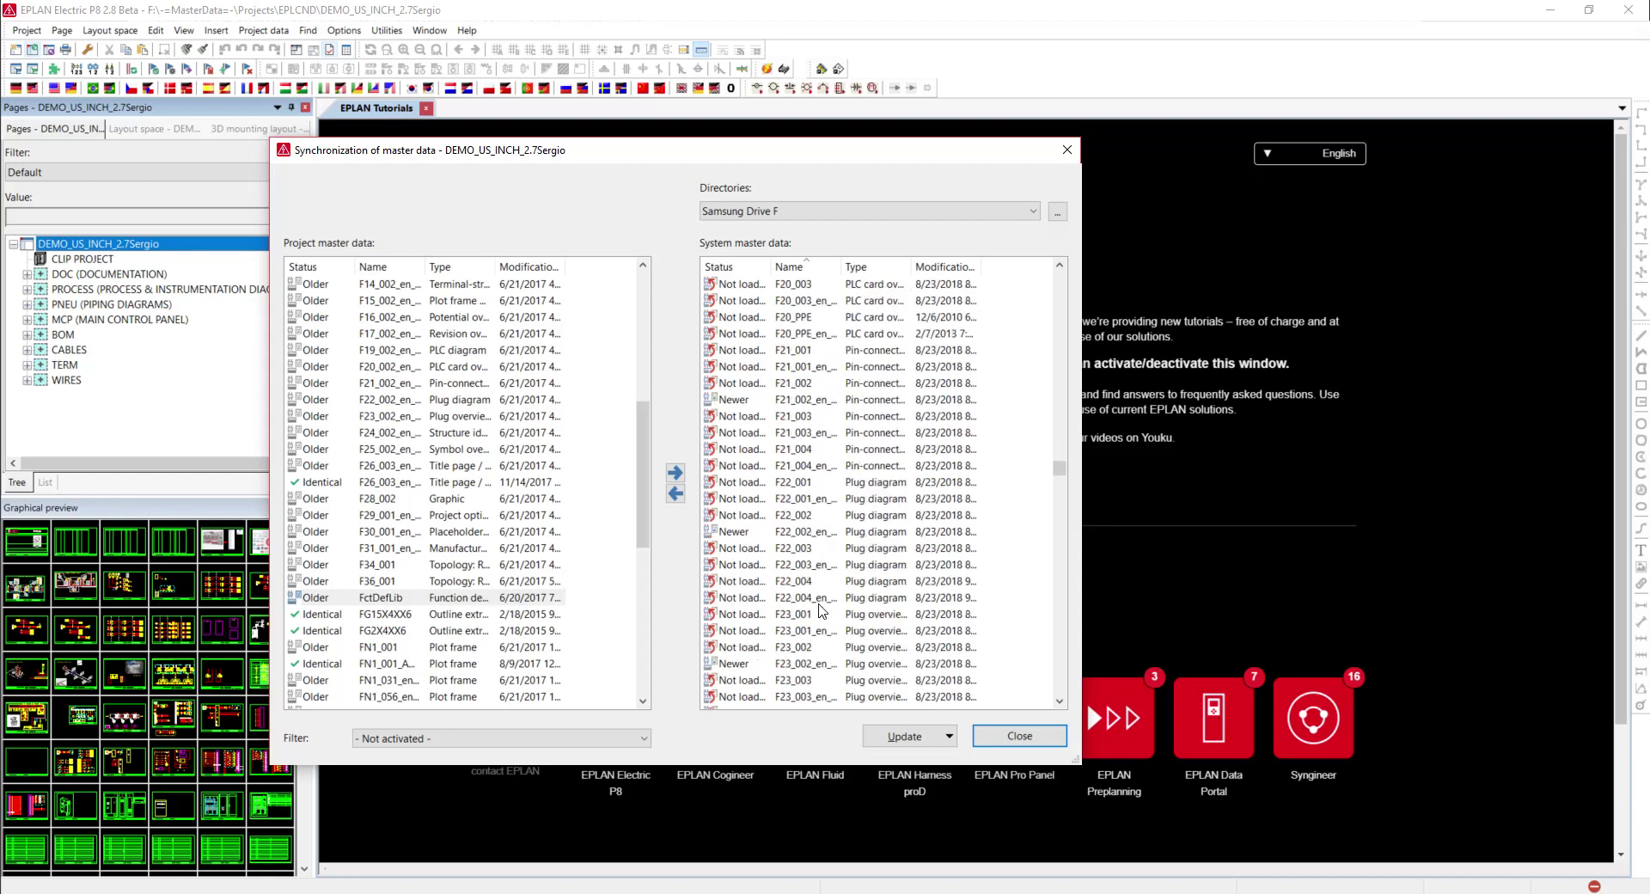
scroll(821, 611, "down", 20)
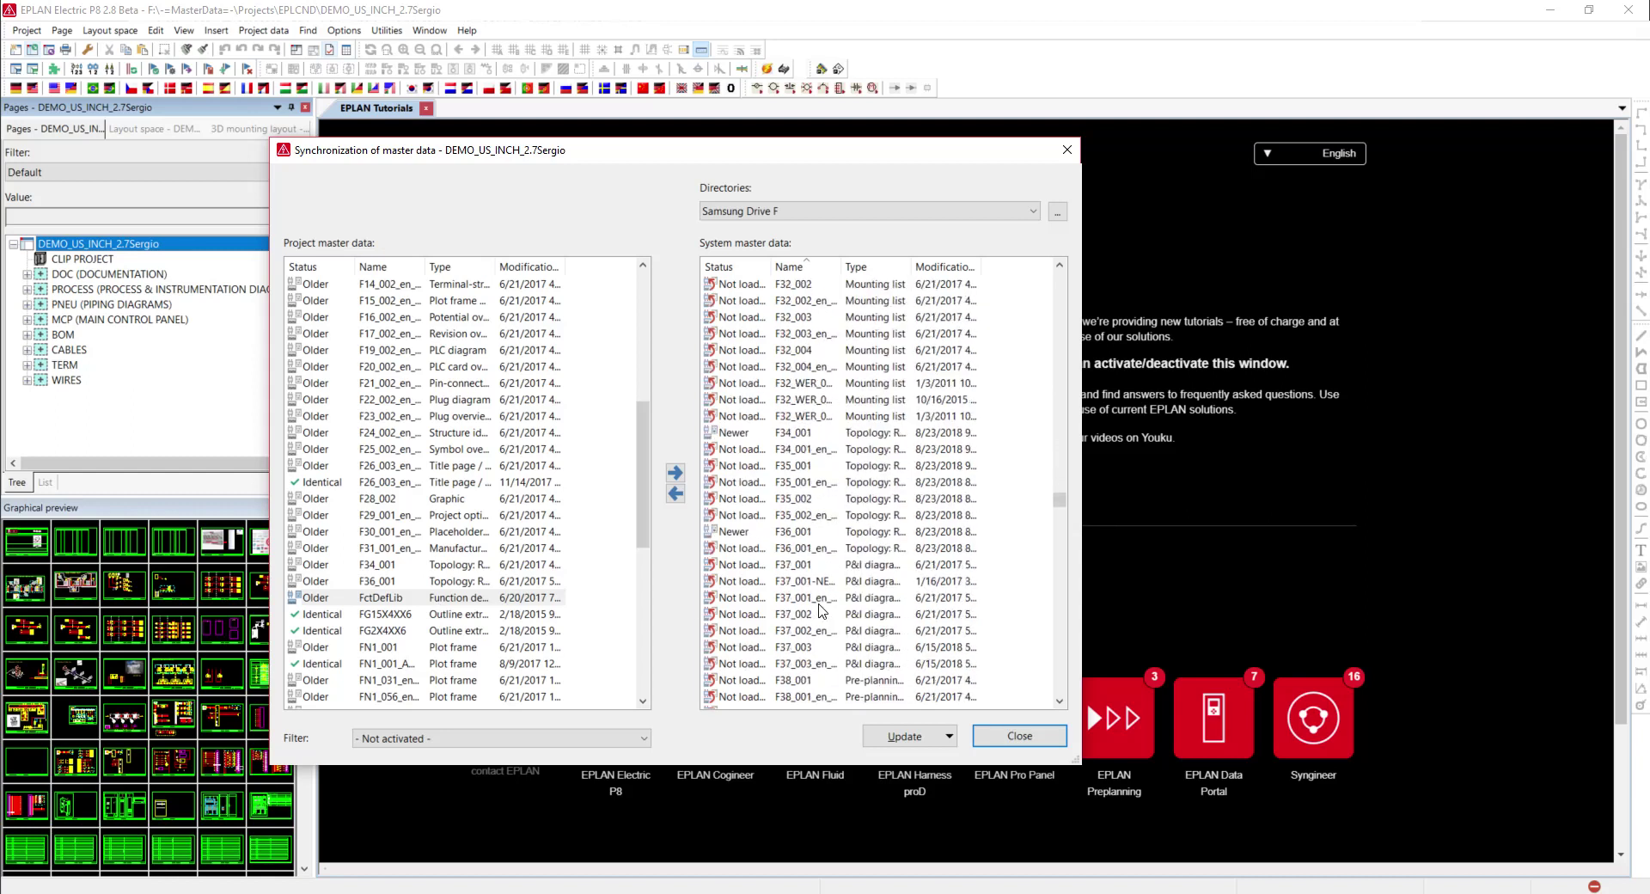
scroll(821, 610, "down", 20)
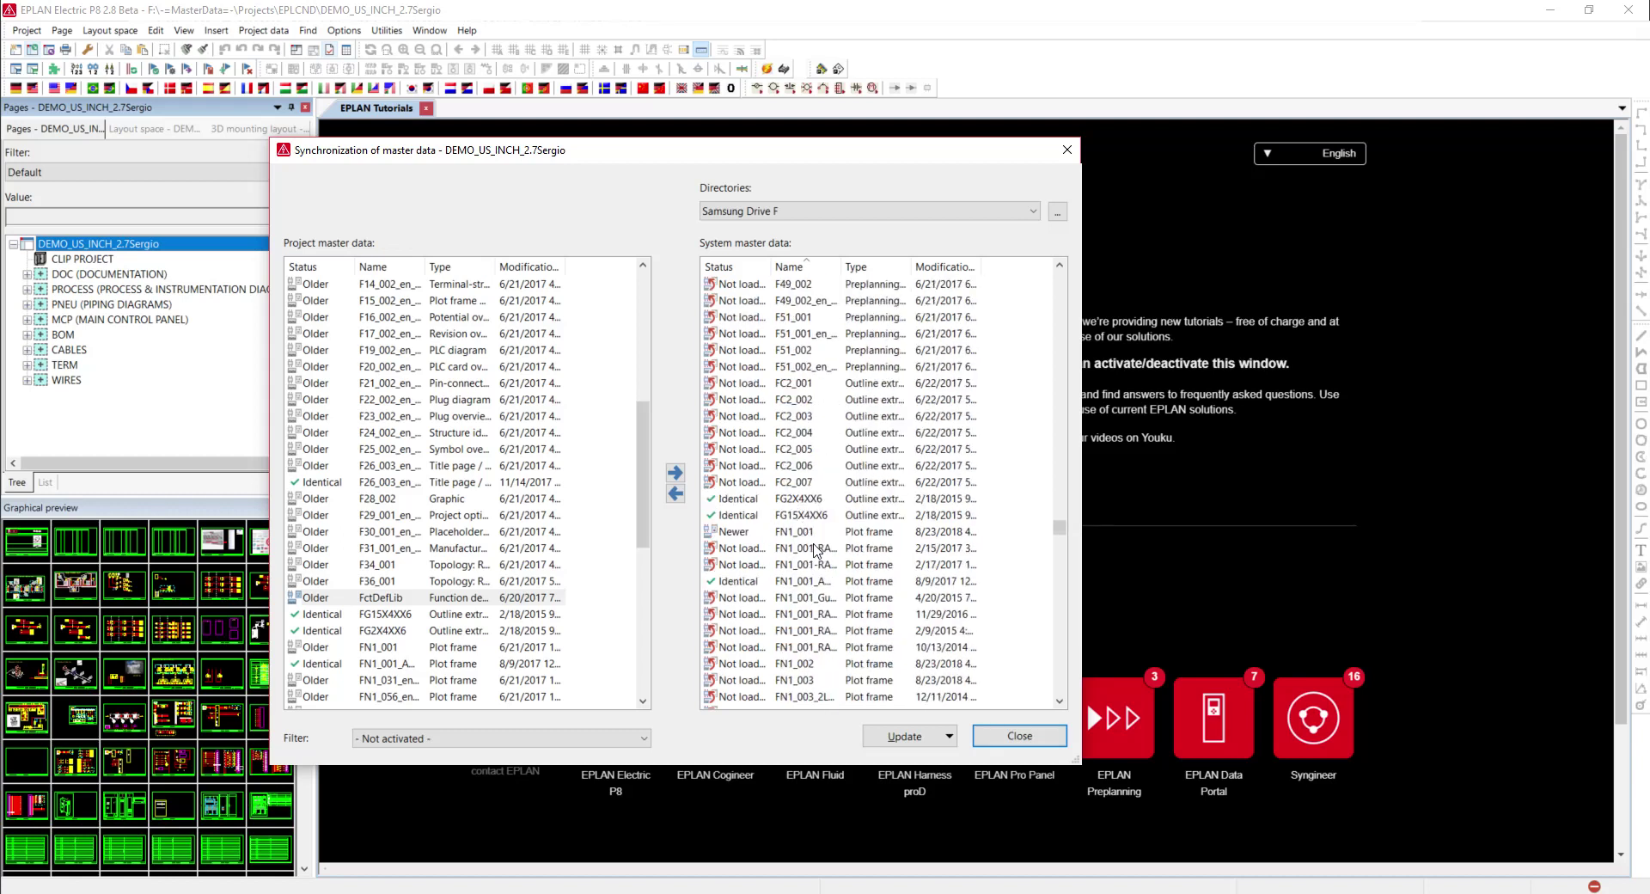
scroll(815, 550, "down", 15)
scroll(814, 550, "down", 15)
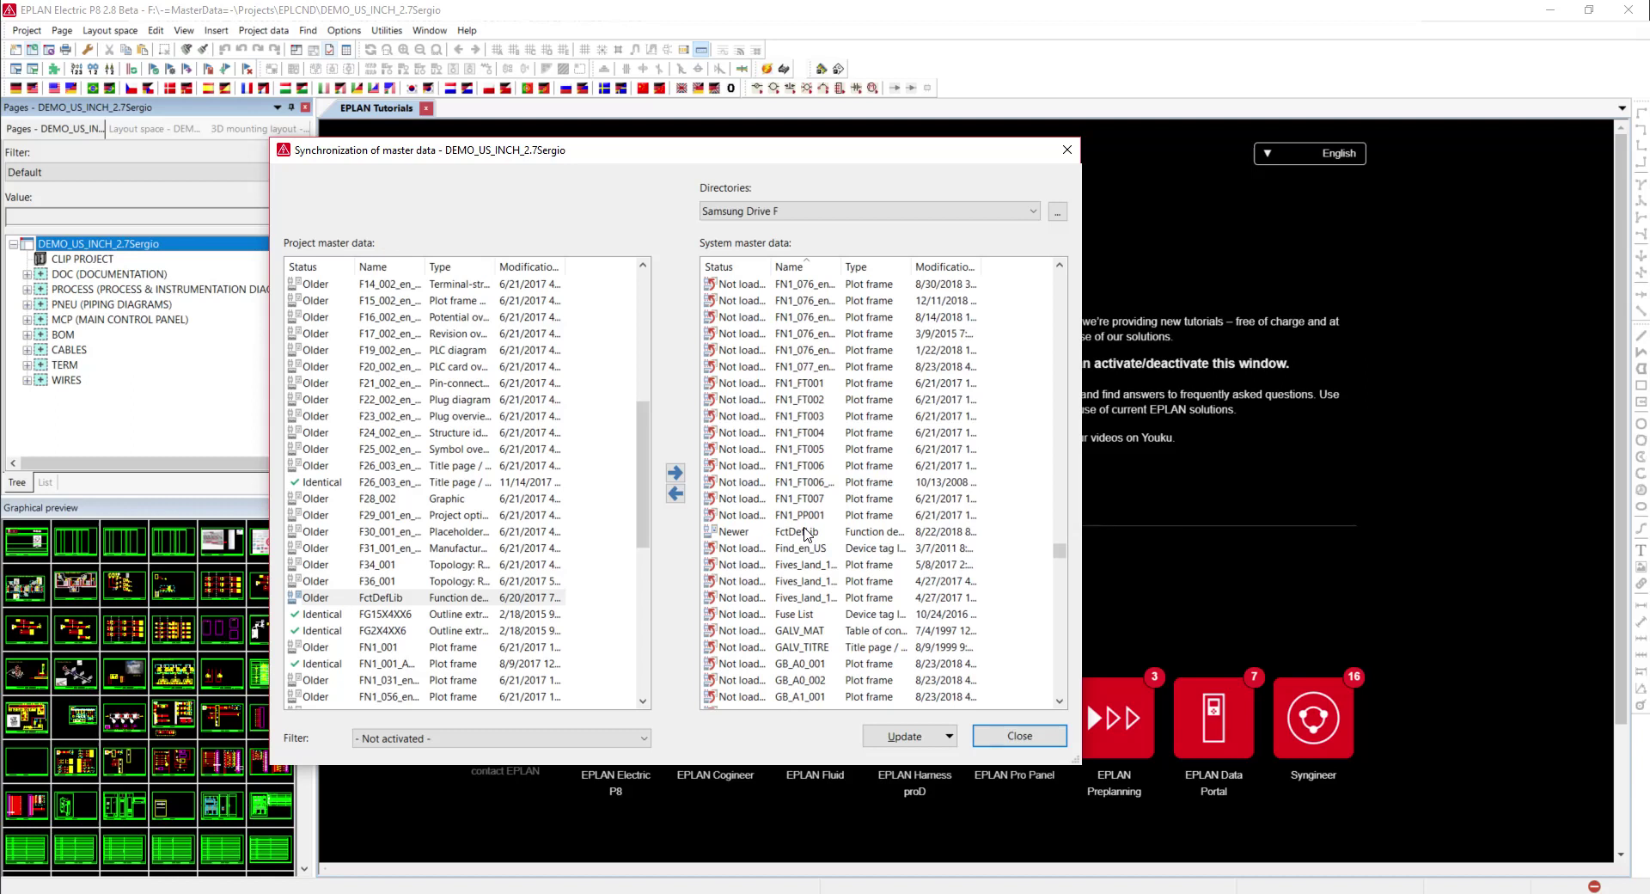
left_click(808, 534)
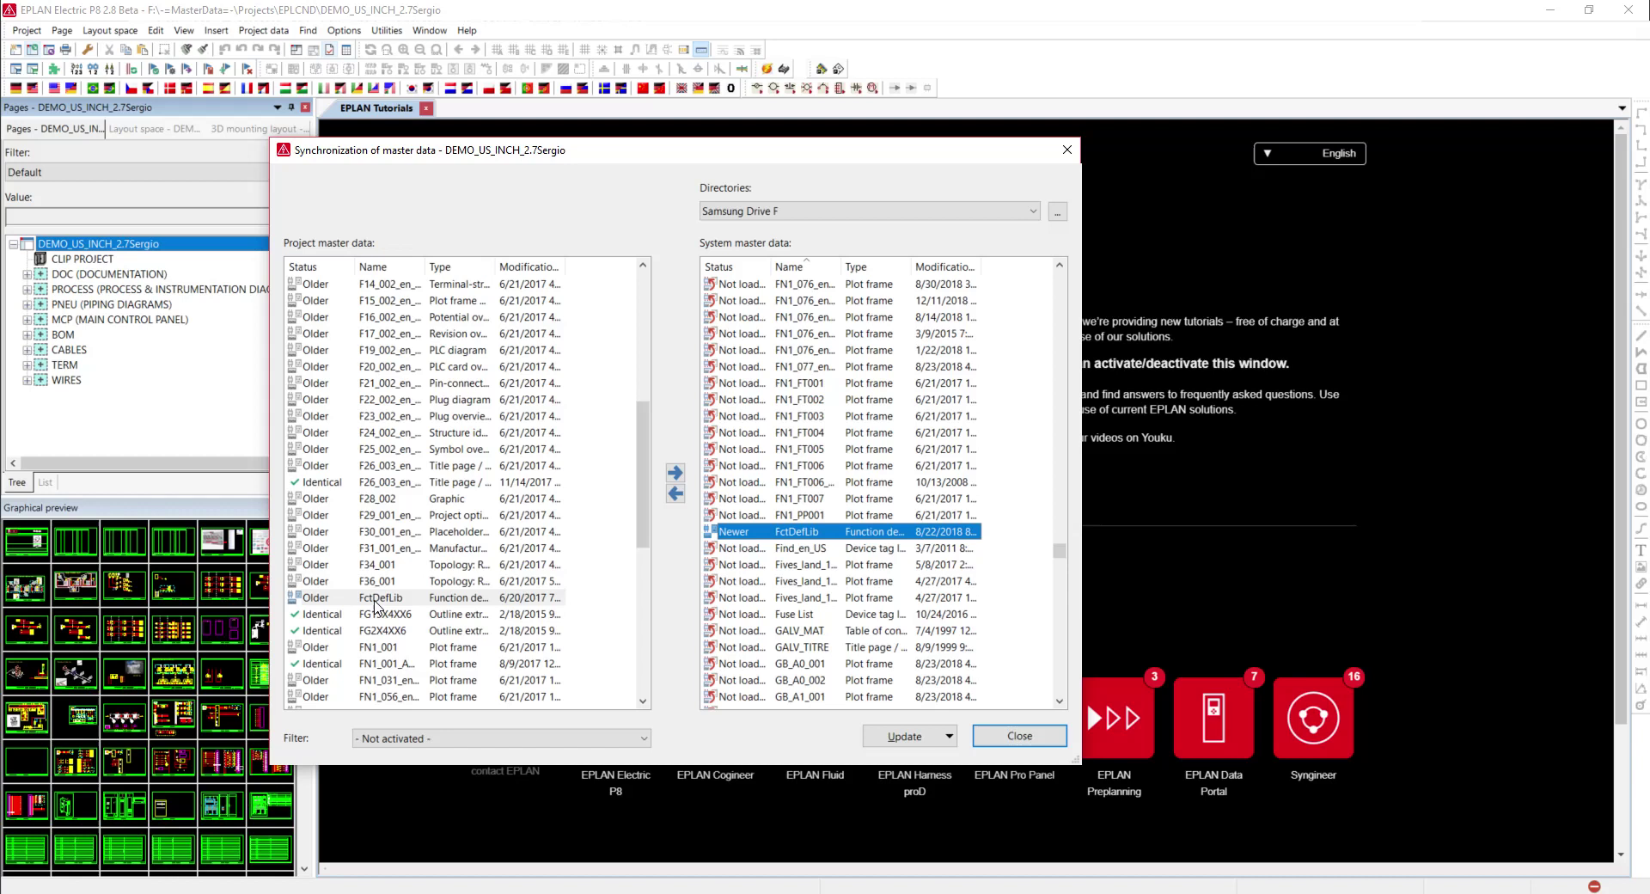
left_click(676, 494)
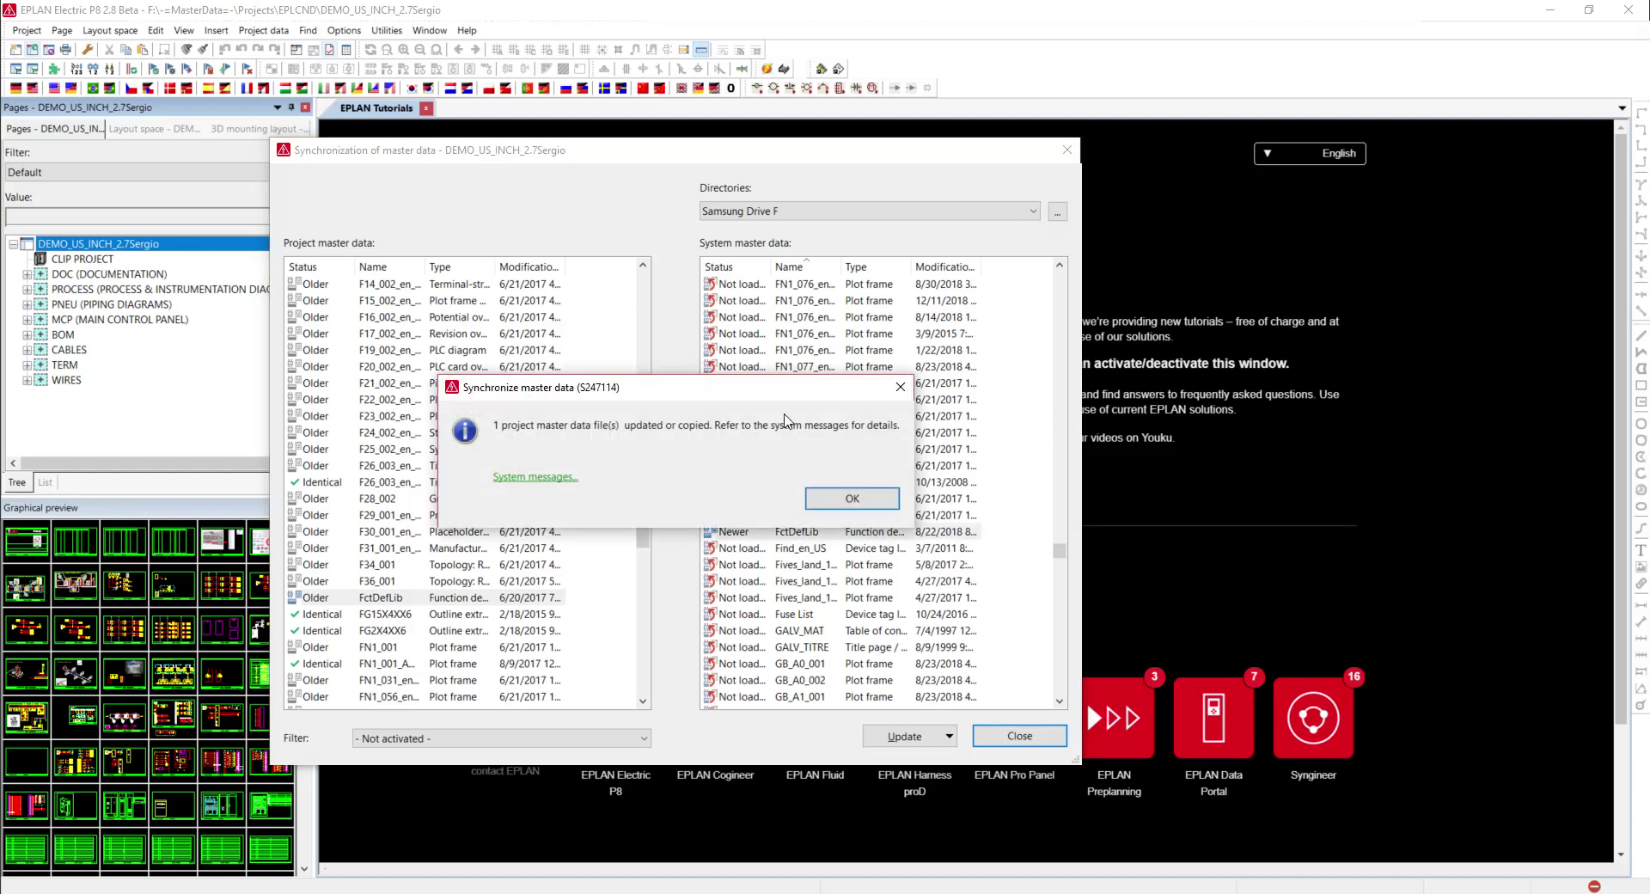
left_click(834, 501)
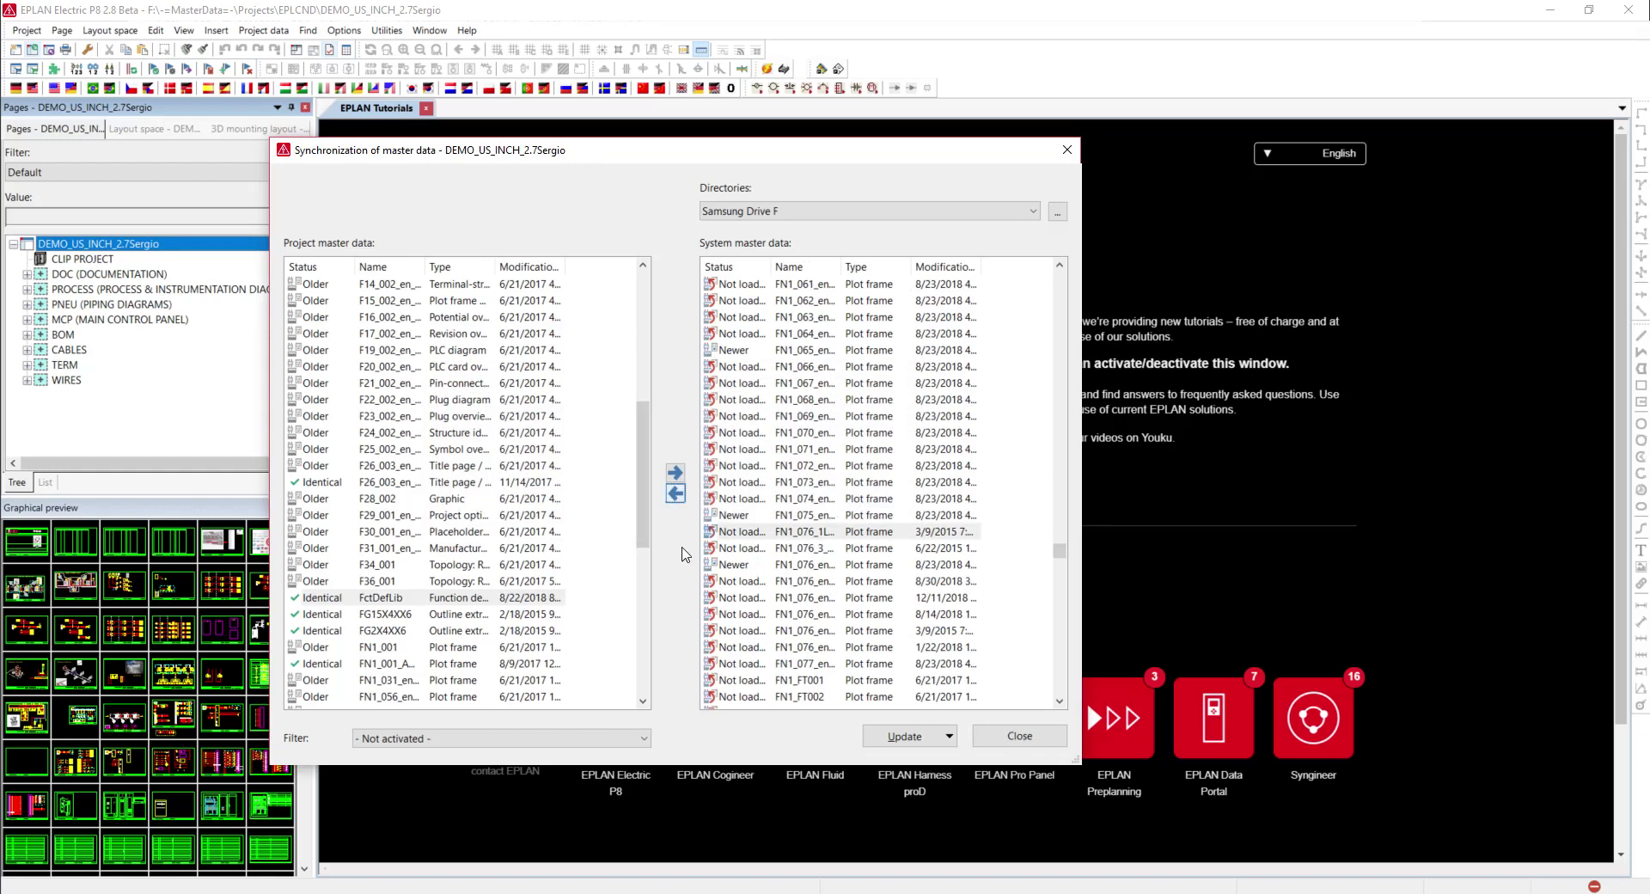
left_click(403, 602)
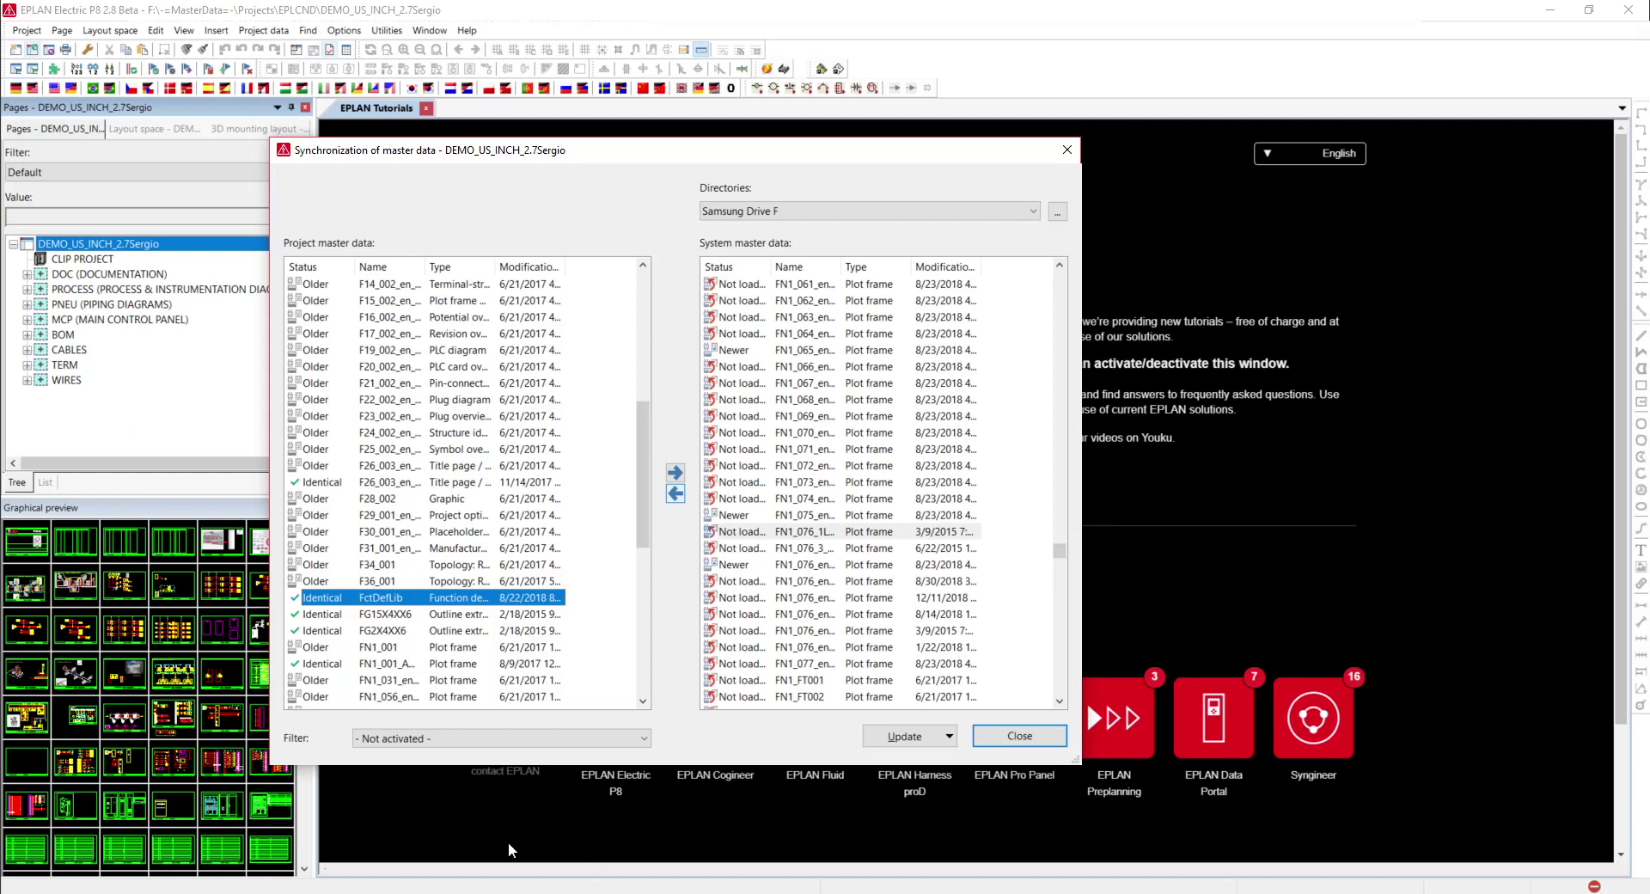
Step: Review the master data folders under Public > EPLAN > Data in File Explorer and return to the EPLAN synchronization window
left_click_drag(884, 431, 1165, 217)
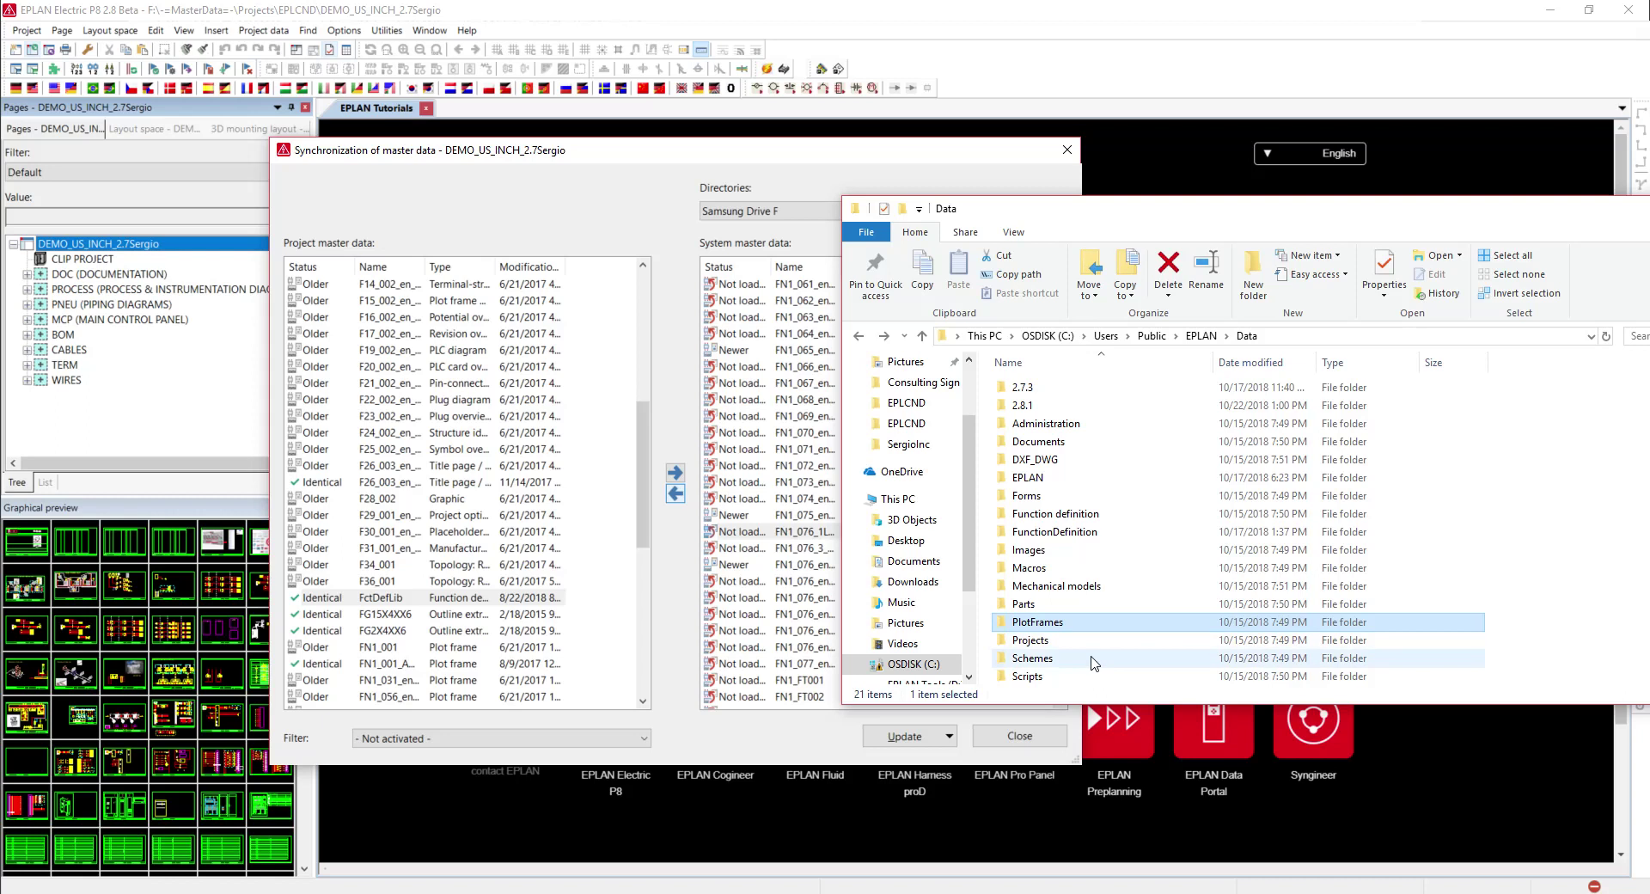
left_click(1058, 431)
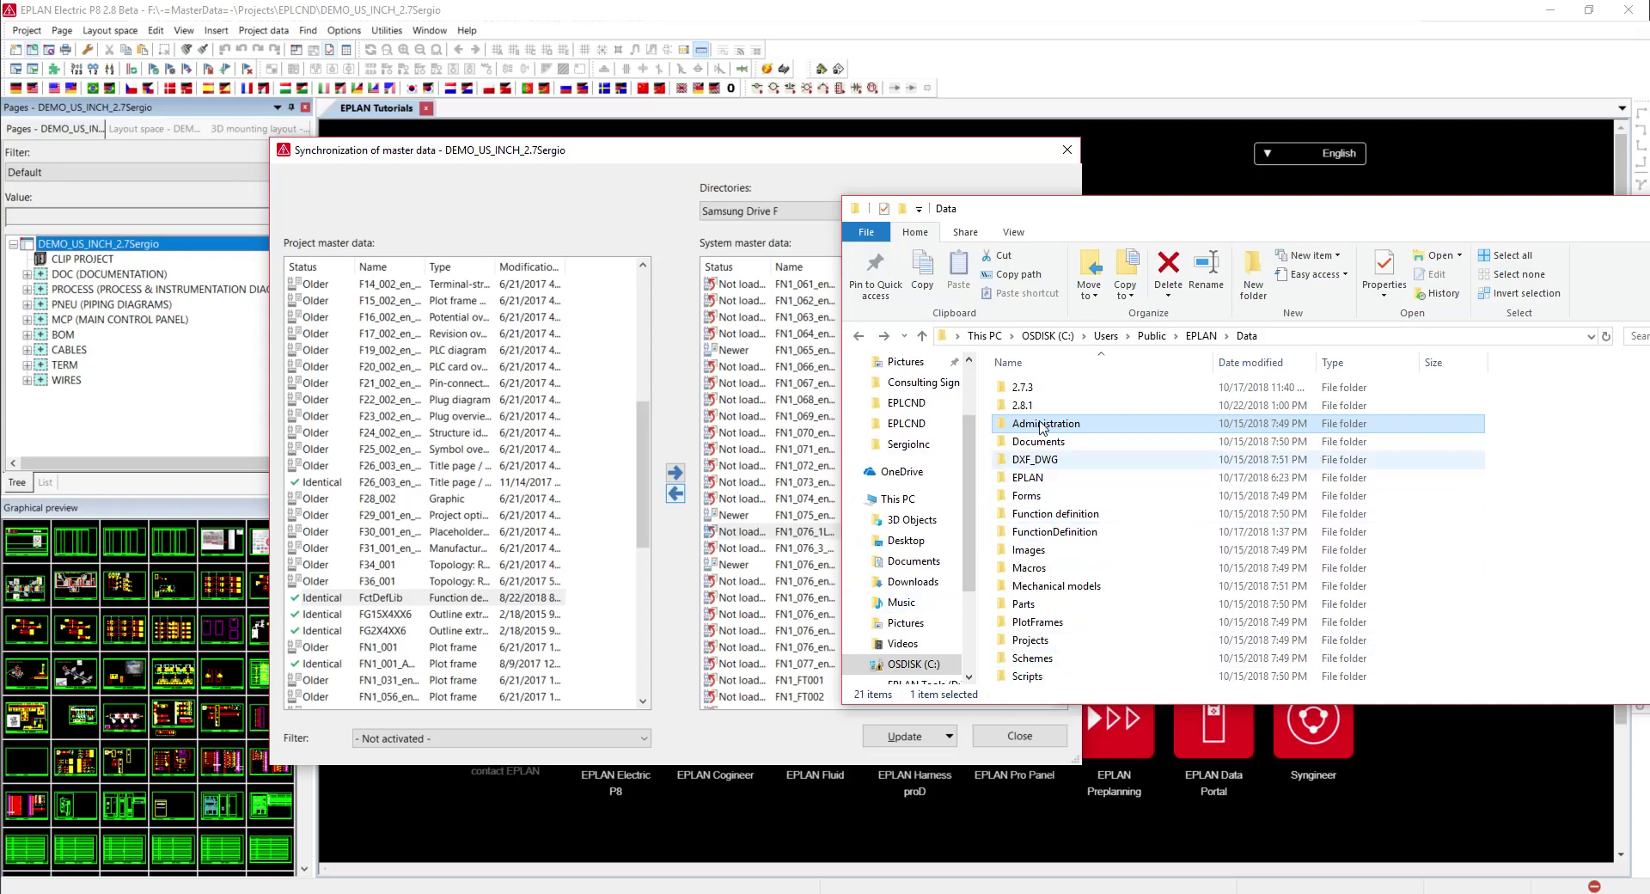
left_click(826, 172)
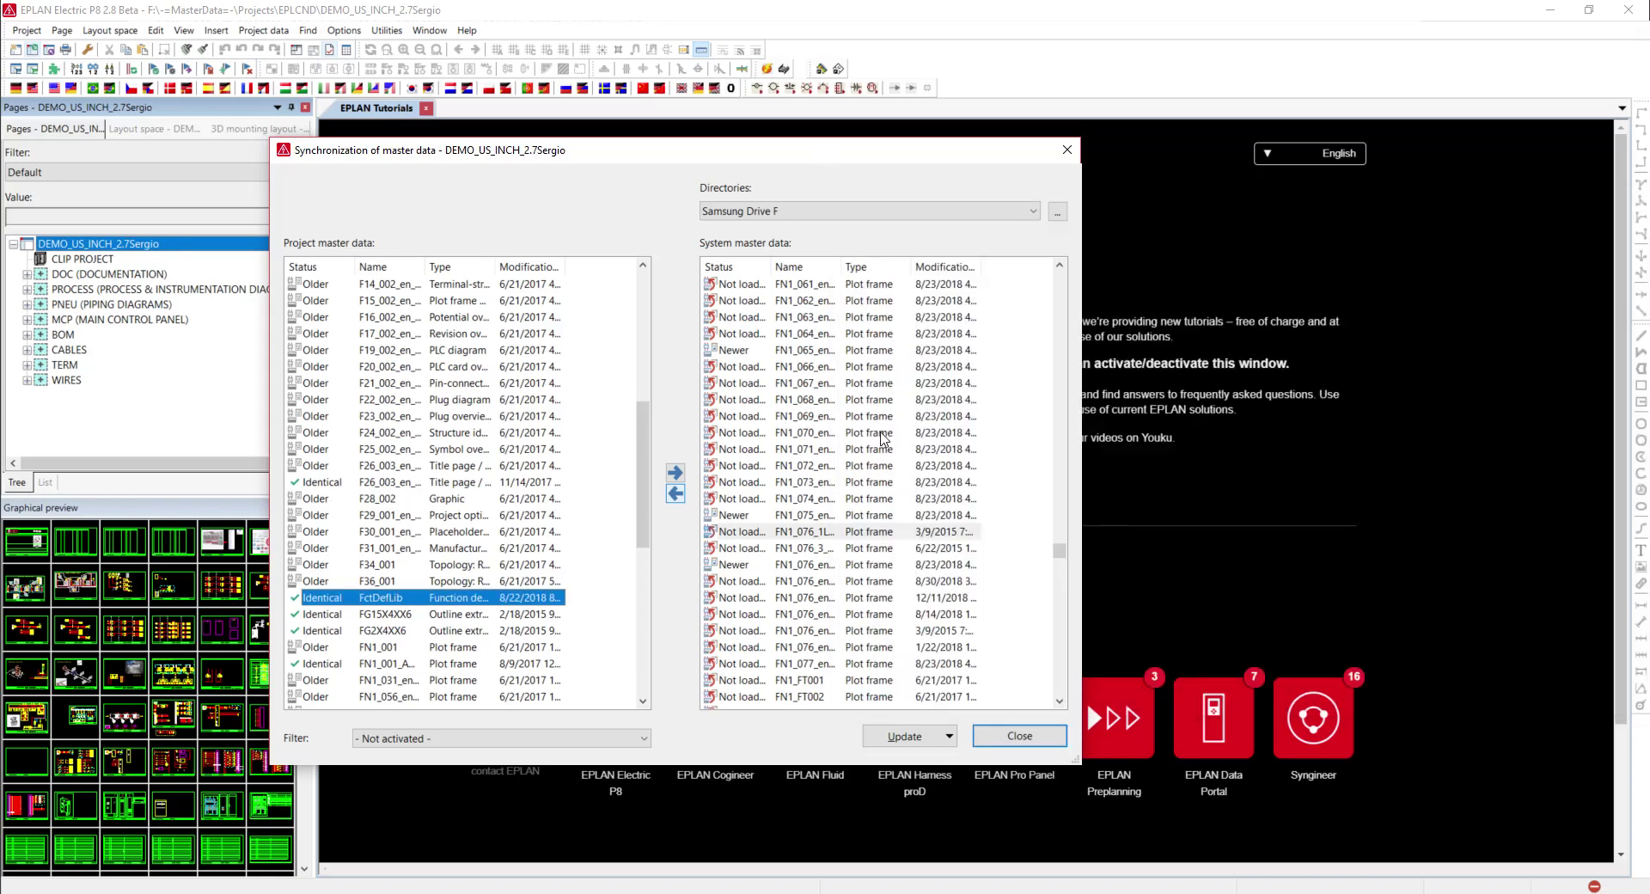